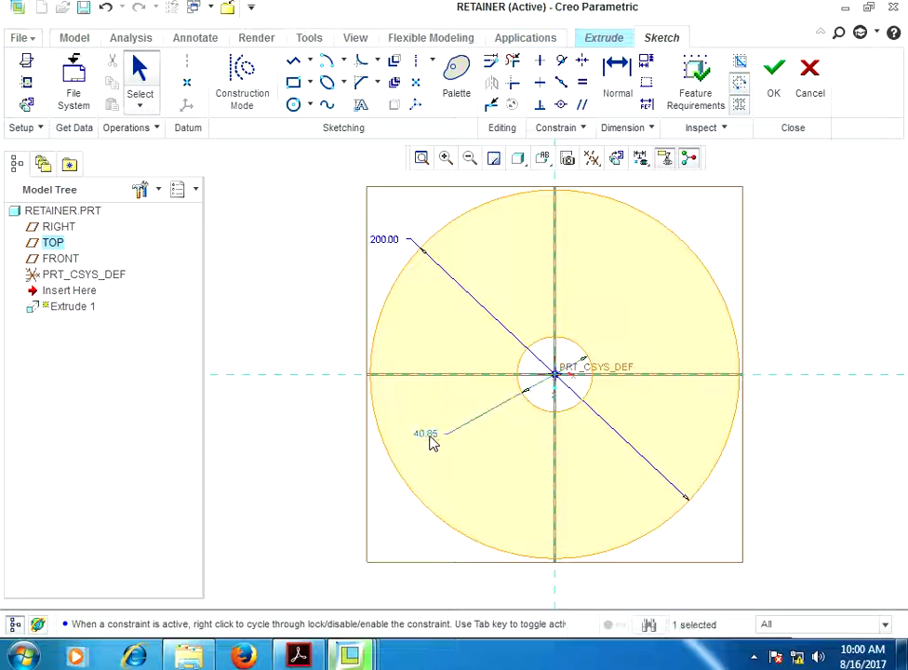
Set the inner circle diameter to 56 and finish the ring sketch
text(56)
key(Return)
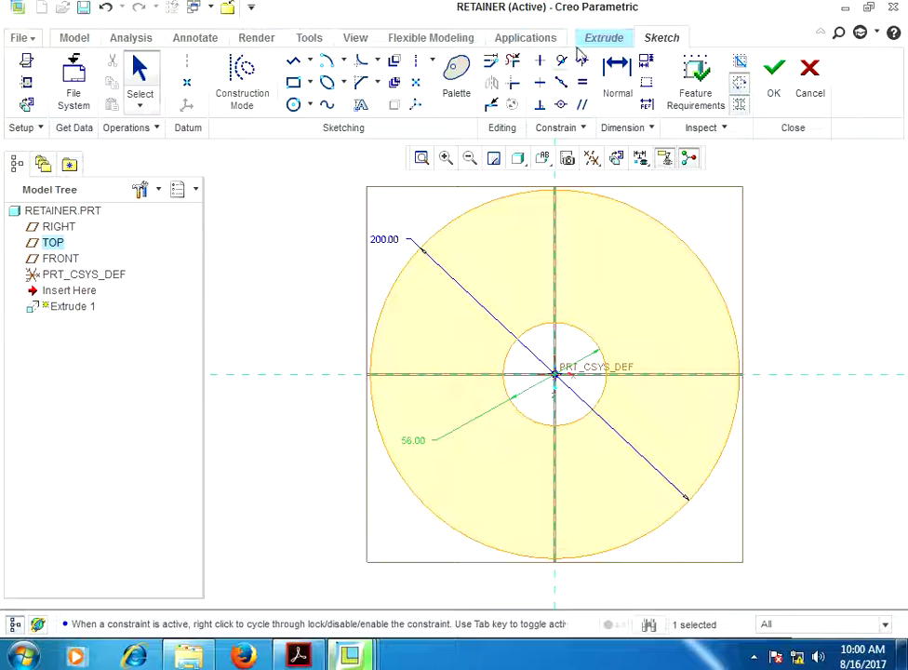
click(784, 90)
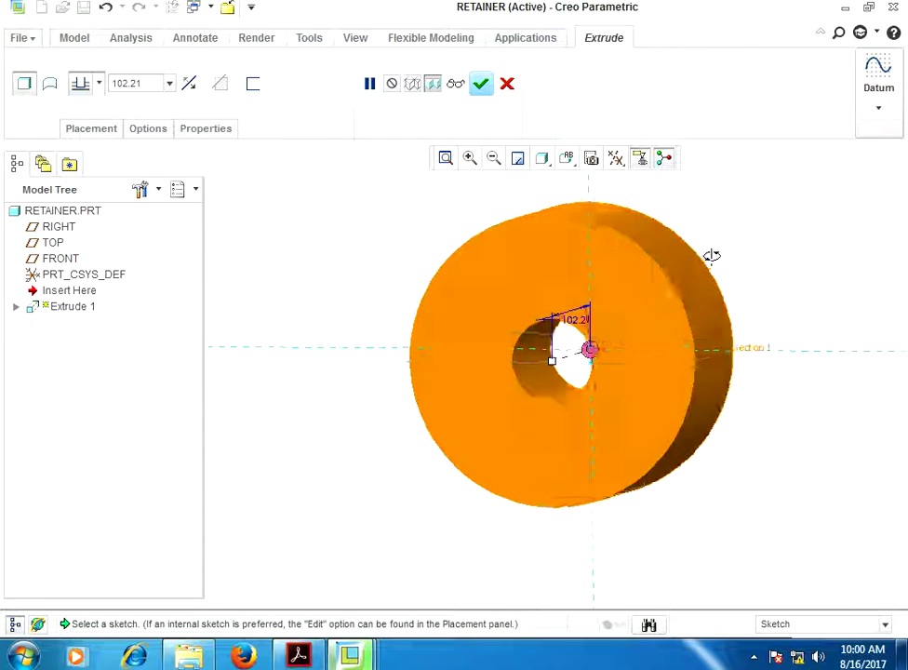
Set the extrusion depth to 25 and complete the solid ring
double_click(144, 83)
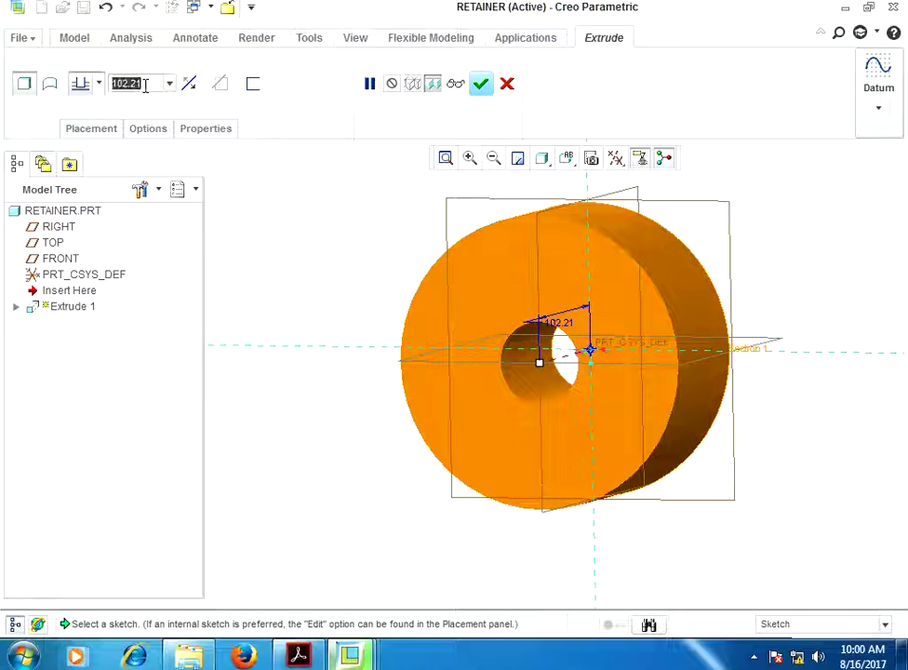
text(25)
key(Return)
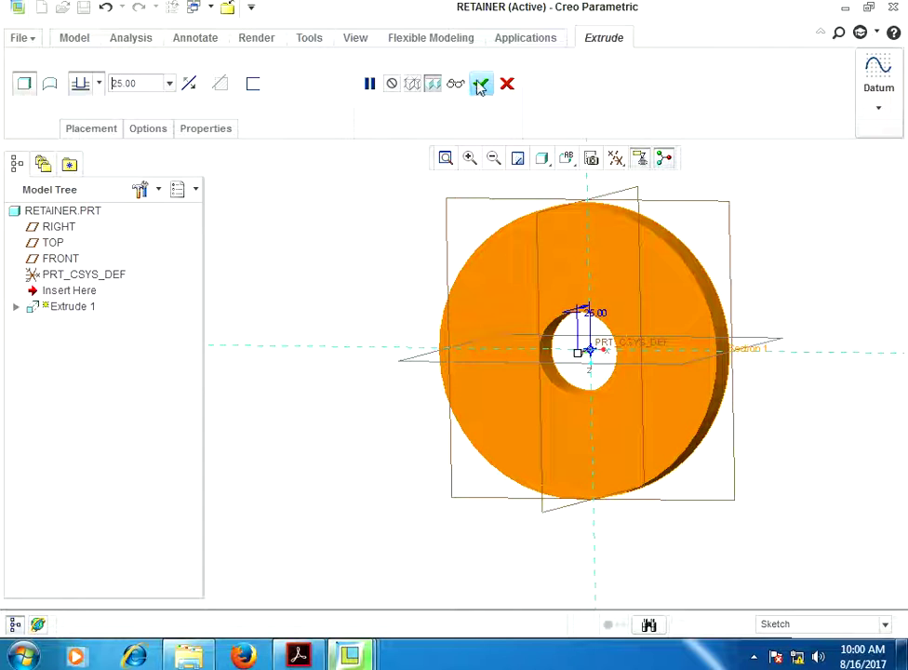
click(480, 85)
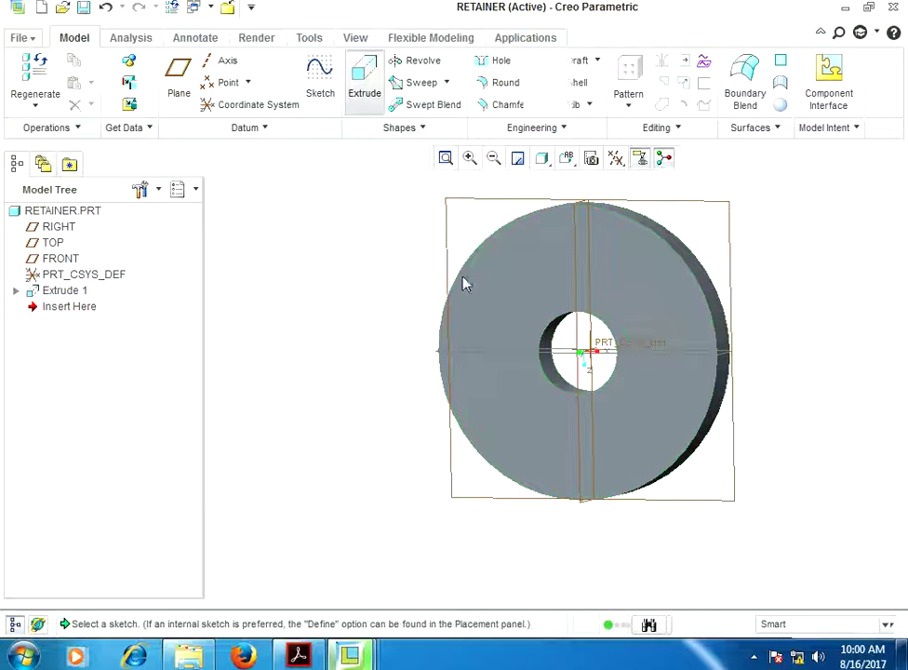
click(487, 308)
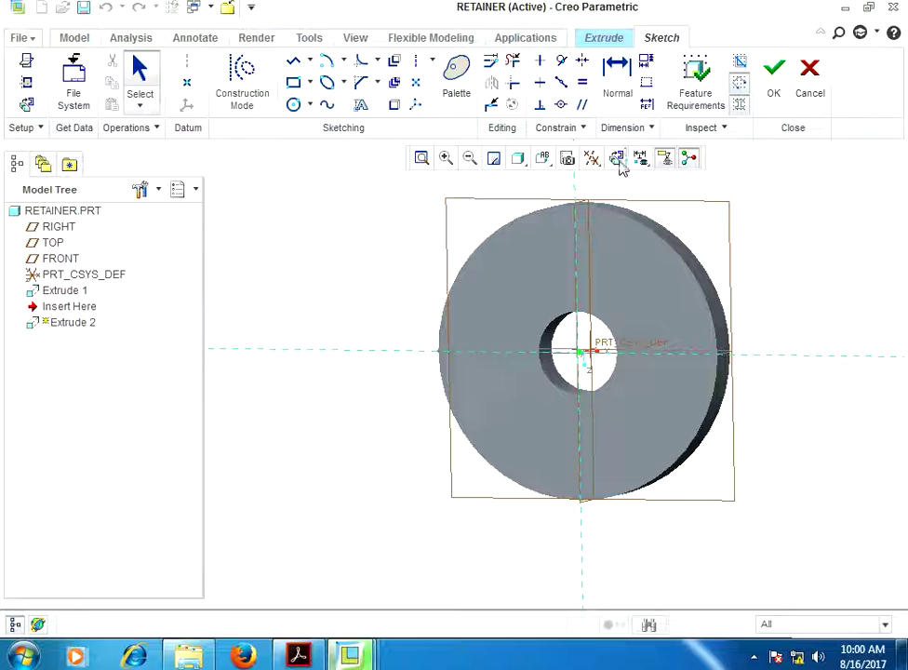
Sketch a 20.30 diameter circle on the vertical axis, 75 above the centre
click(620, 162)
click(294, 104)
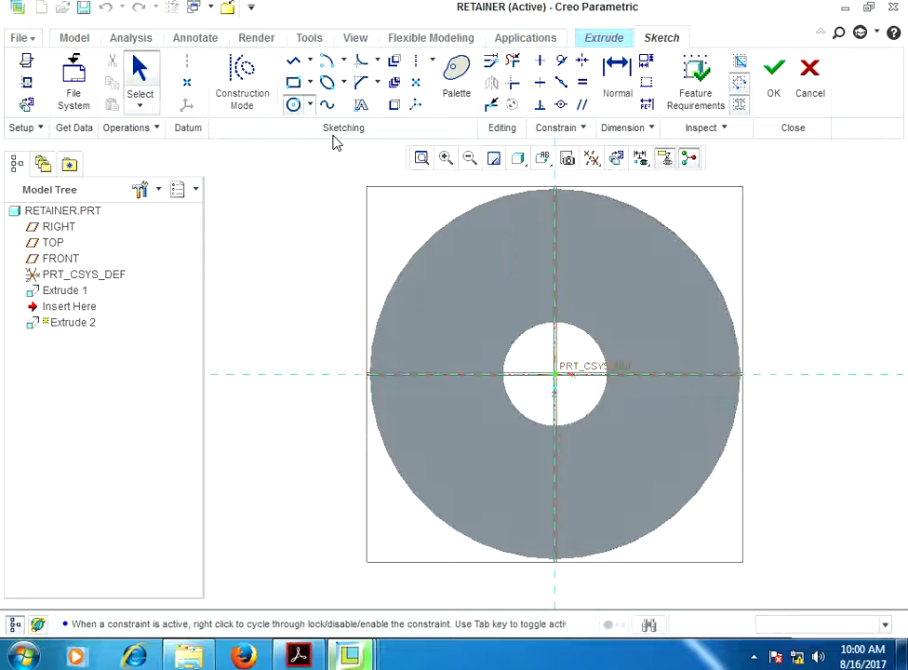
click(555, 229)
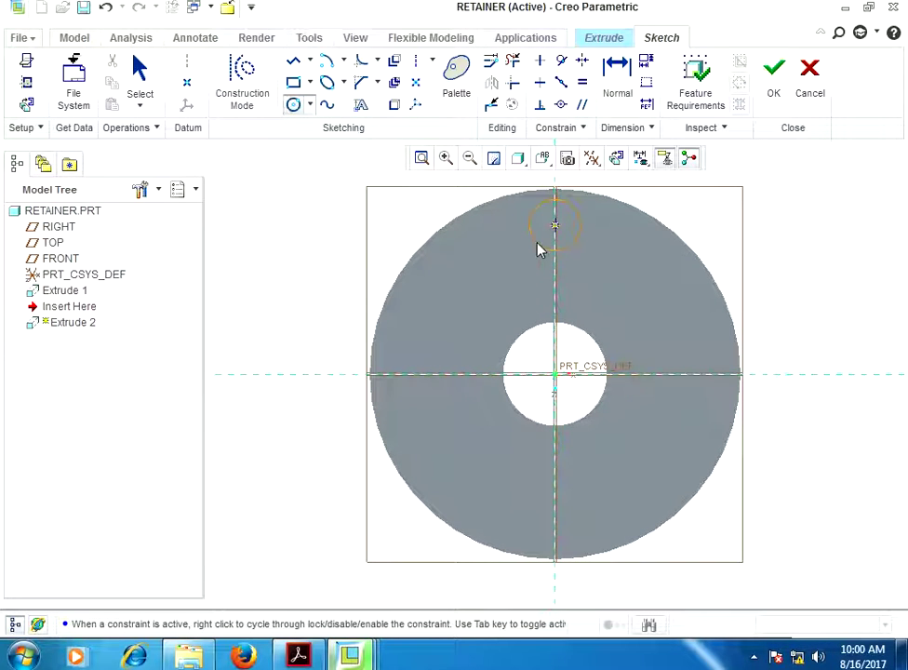
middle_click(487, 256)
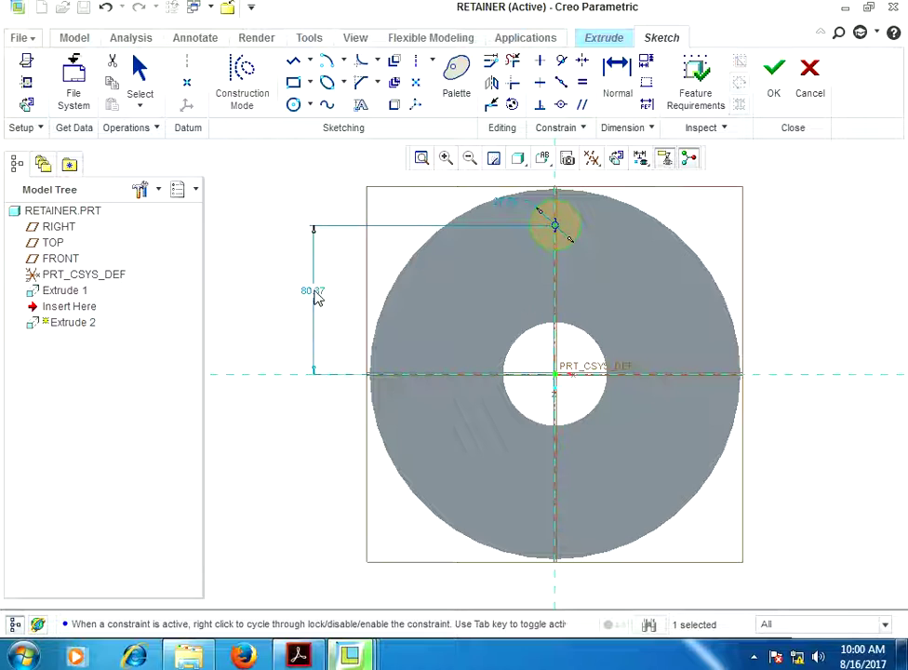
double_click(315, 291)
text(75)
key(Return)
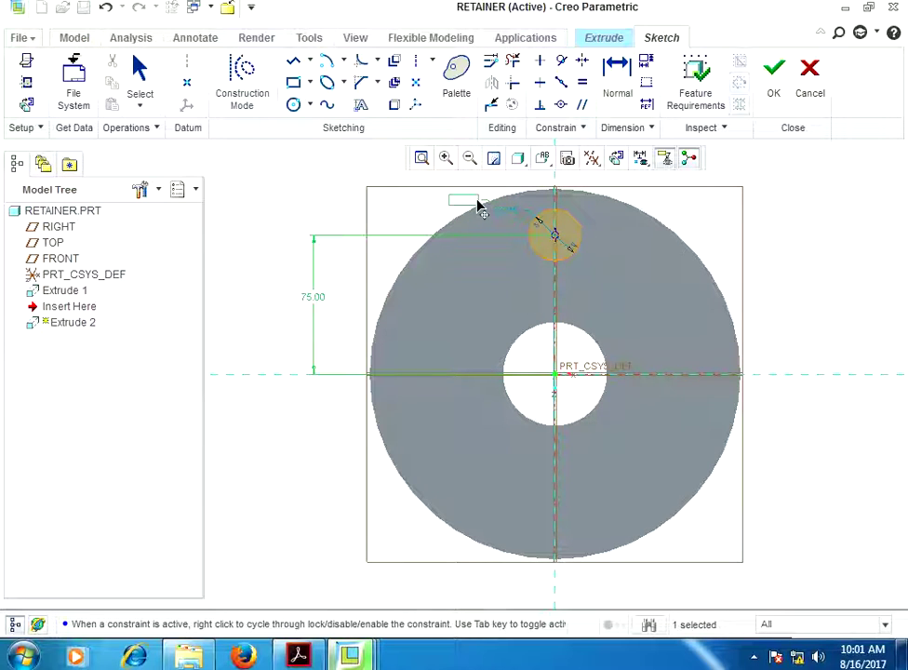
double_click(449, 197)
text(20.)
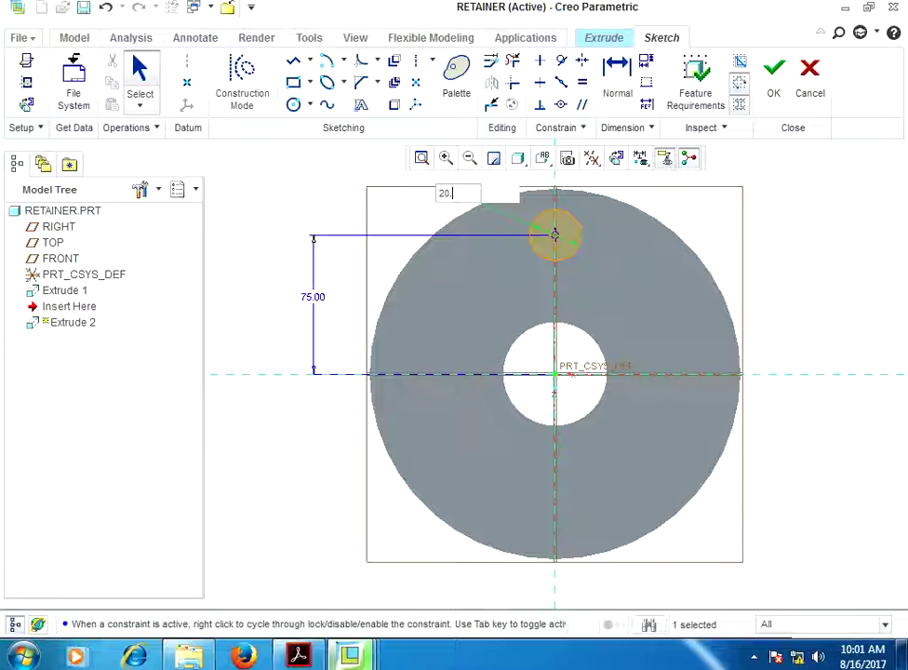
key(Return)
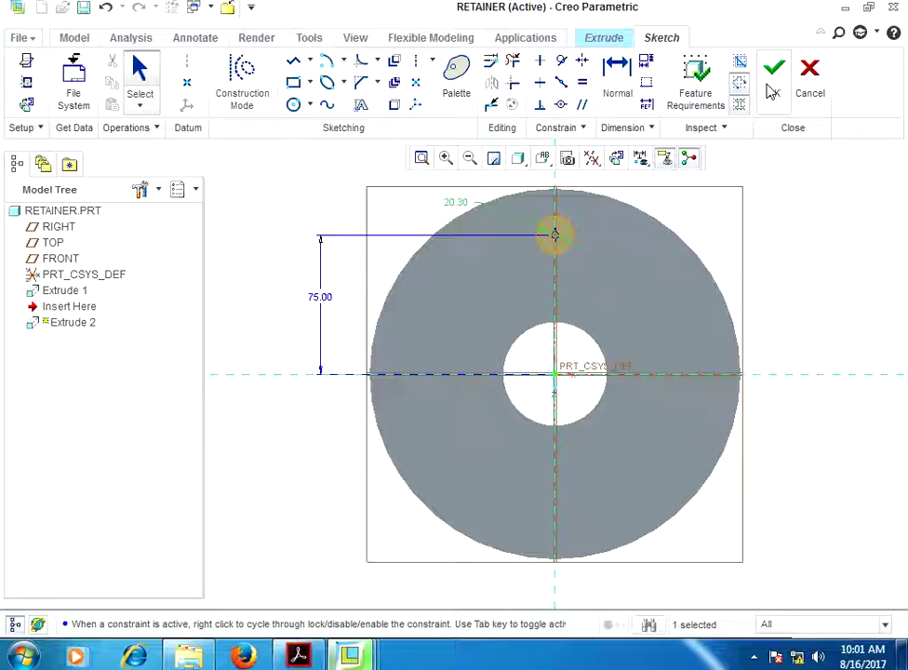
Flip the extrusion into the part as a material cut through the disc
click(772, 89)
middle_drag(781, 229, 759, 230)
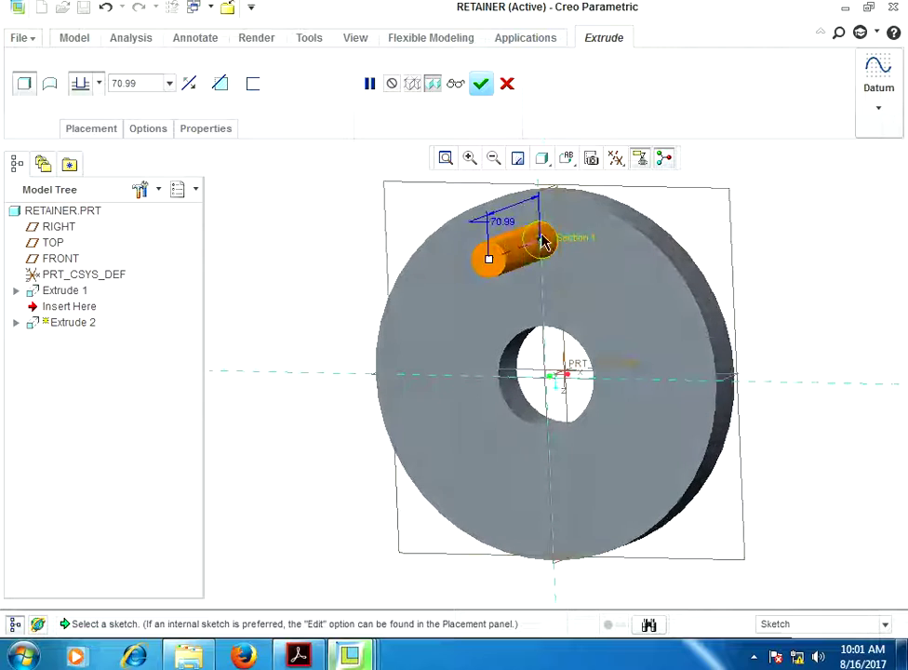
click(528, 251)
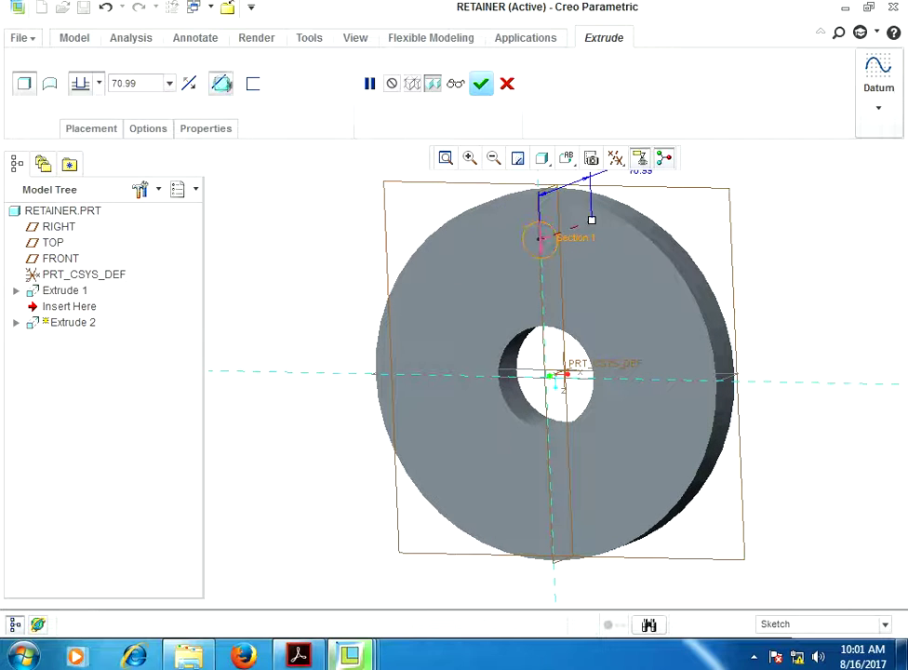
click(219, 82)
click(504, 83)
click(146, 347)
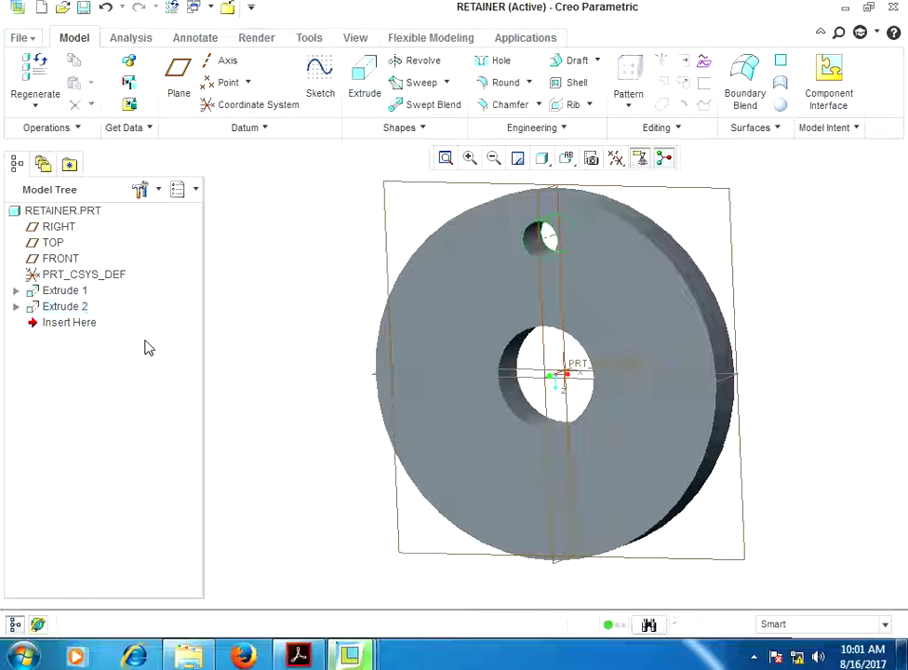
click(65, 307)
Start an axis pattern of the hole around the disc's central axis
click(633, 108)
click(629, 130)
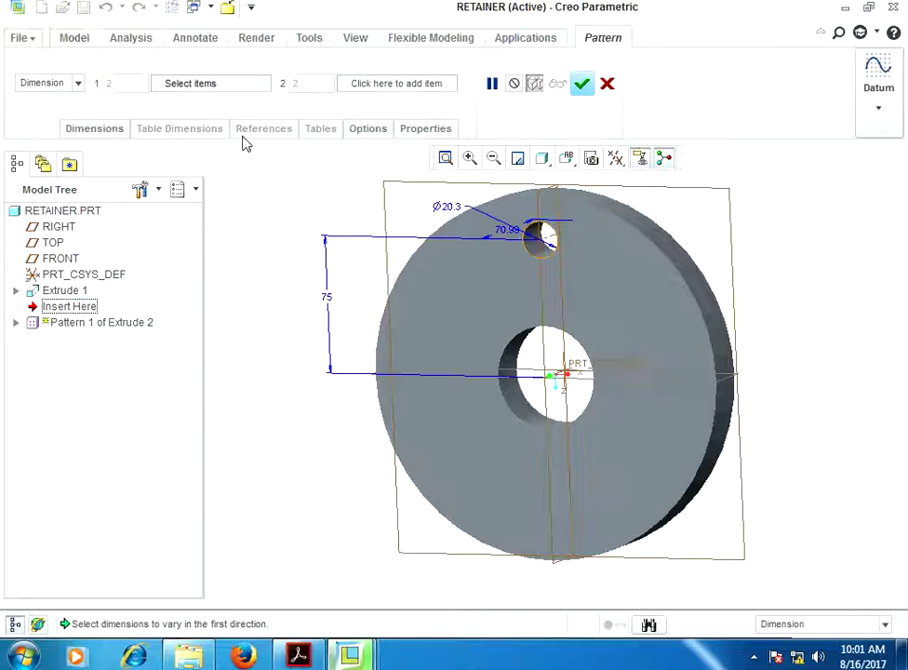
click(77, 84)
click(56, 128)
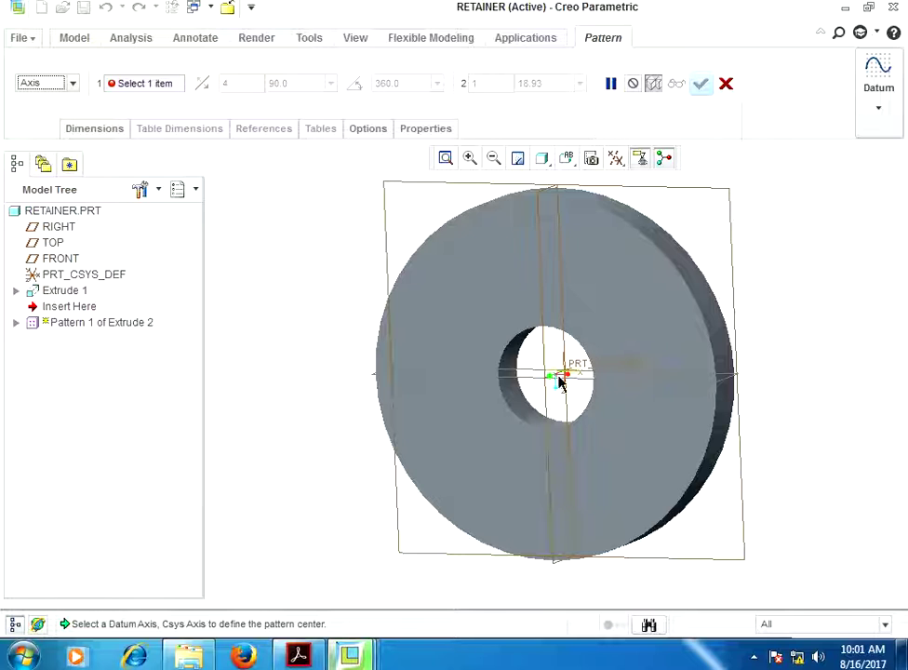
scroll(568, 376, up, 1)
scroll(568, 374, up, 3)
scroll(558, 377, down, 1)
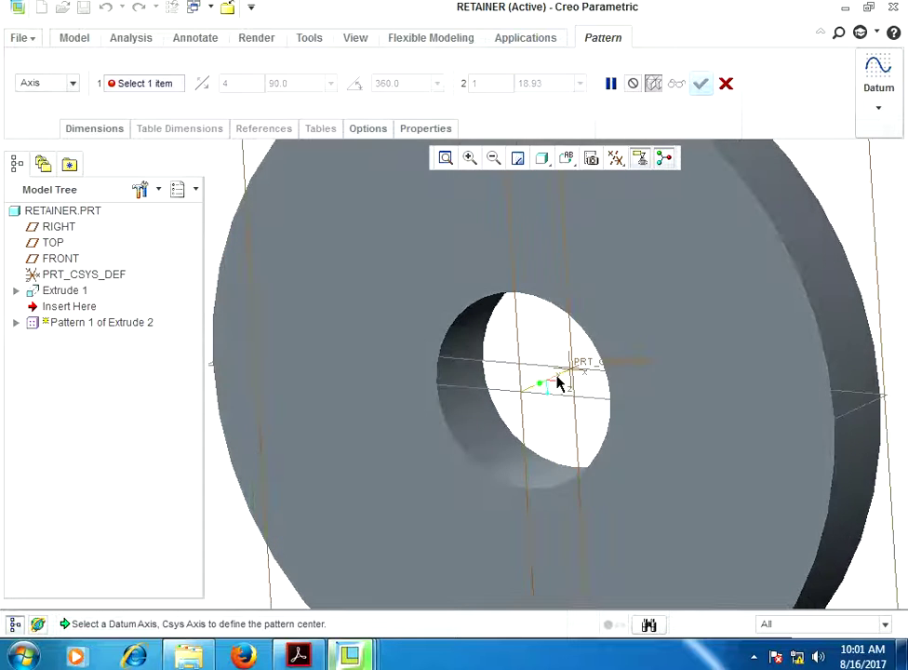
click(552, 387)
Set the pattern to 3 copies spread evenly over 360° and confirm it
scroll(551, 378, down, 3)
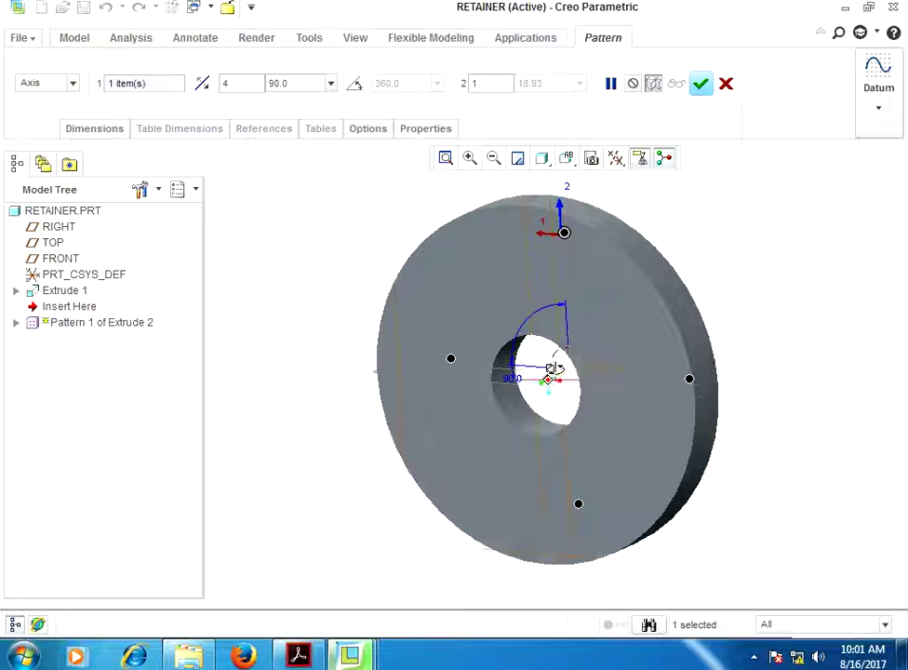
text(3)
key(Return)
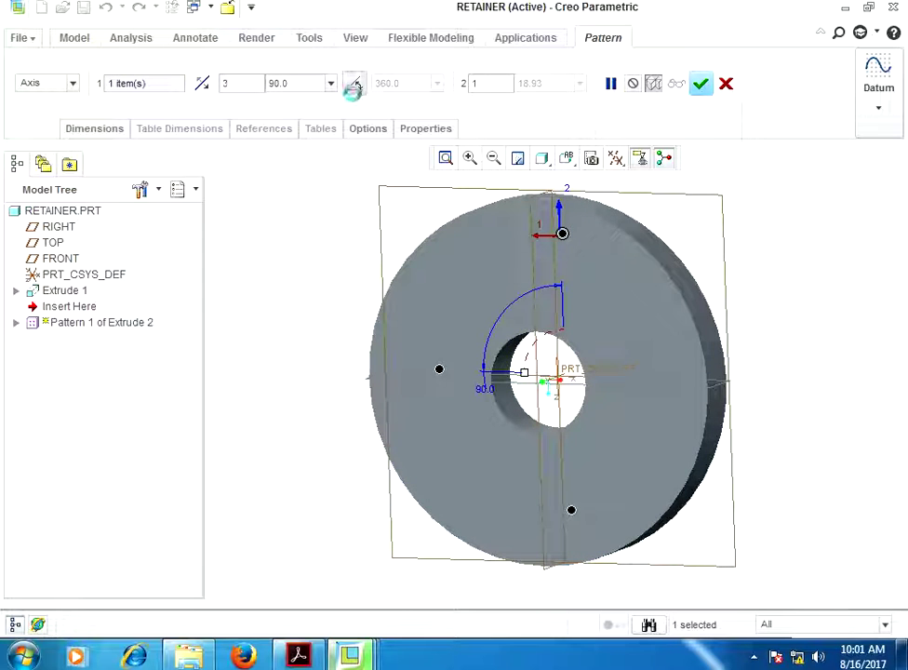
click(354, 86)
click(700, 84)
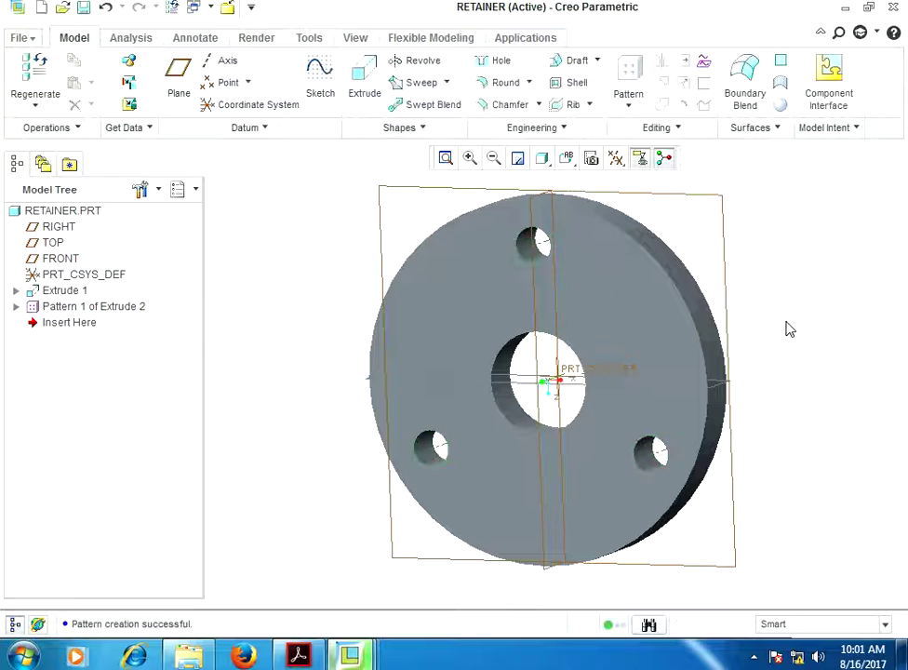
middle_drag(789, 328, 806, 346)
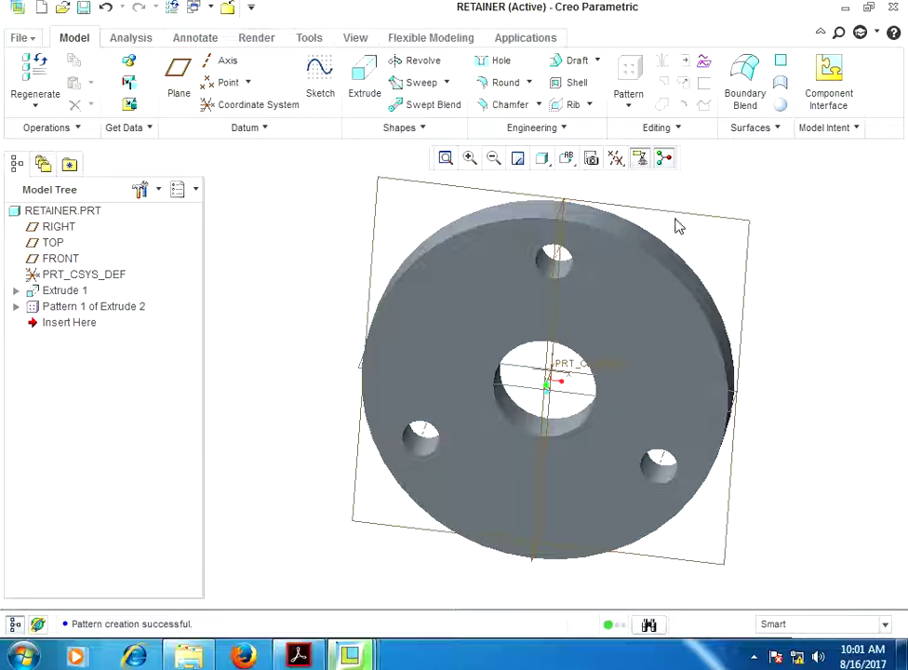
Save the RETAINER part
click(20, 37)
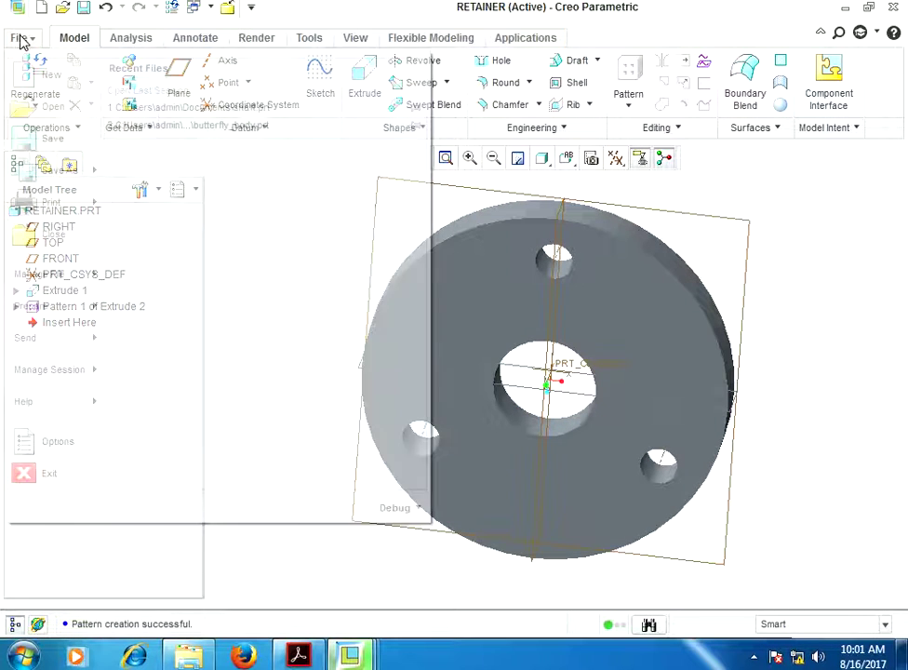
click(37, 136)
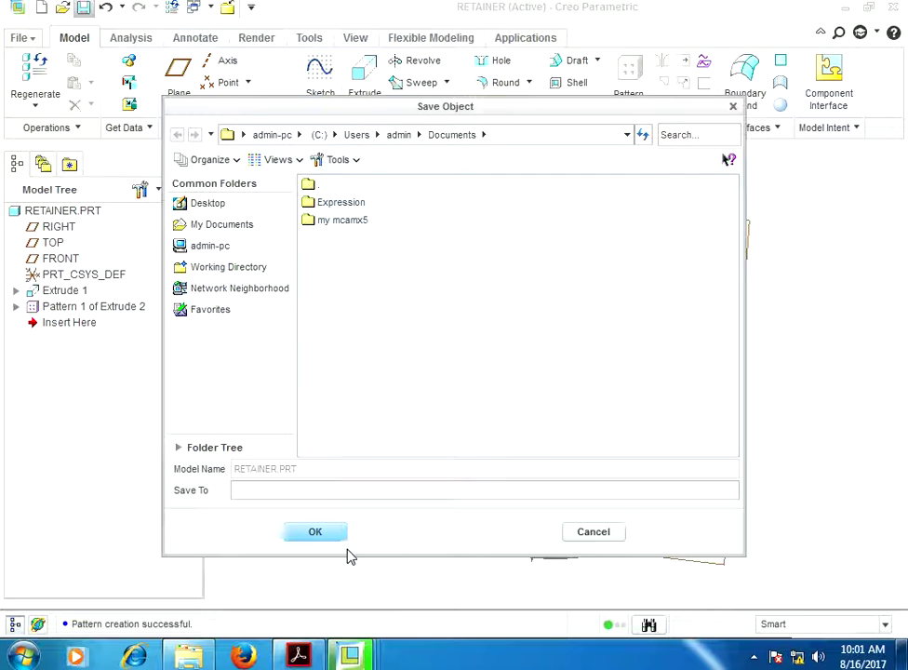
click(307, 532)
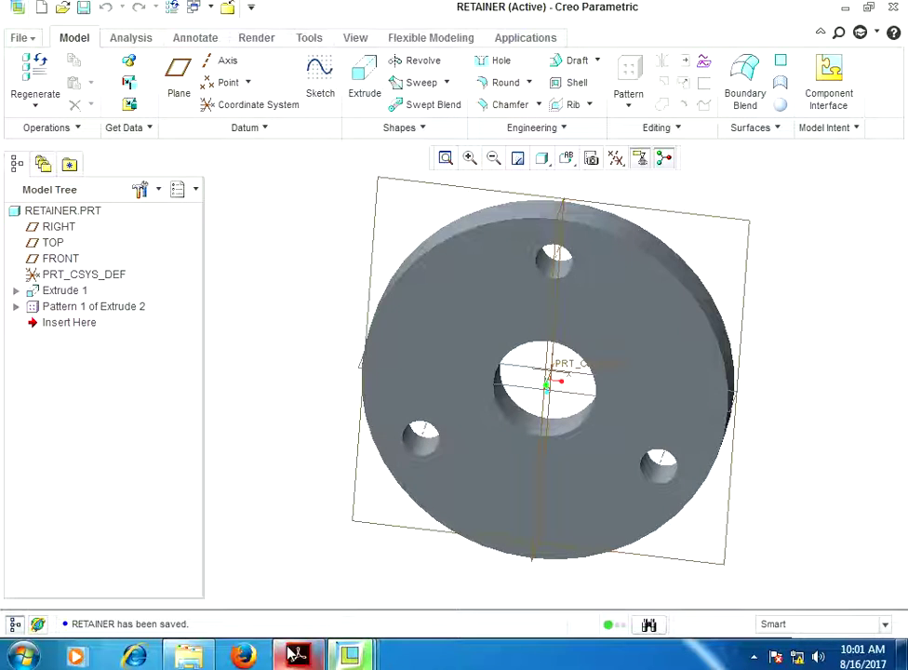
click(298, 657)
scroll(337, 414, down, 5)
Scroll the valve assembly PDF to the arm Figures 5–6 and the plate drawing below them
scroll(336, 411, down, 3)
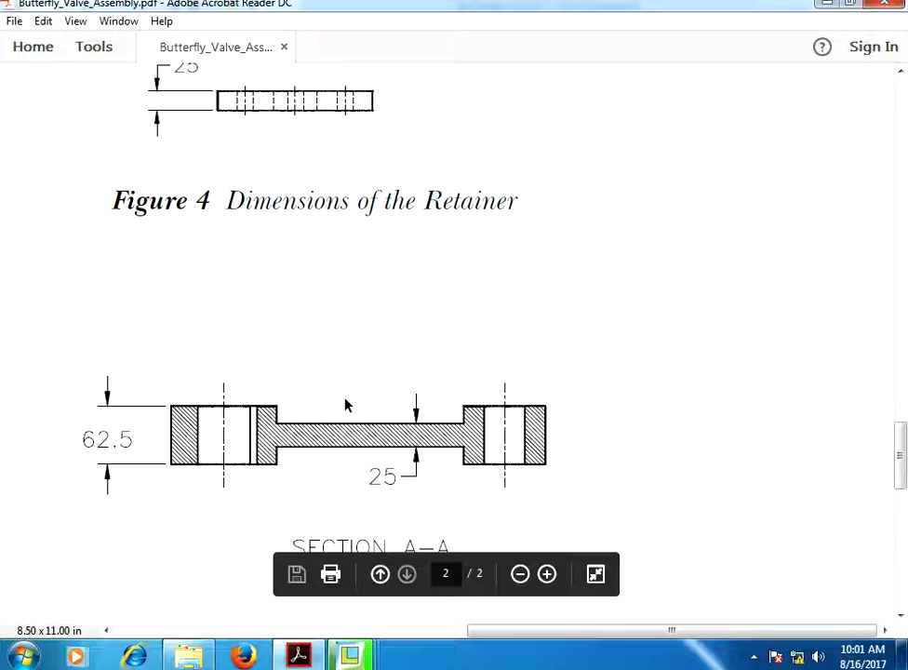
ctrl+scroll(352, 402, down, 1)
ctrl+scroll(352, 402, down, 1)
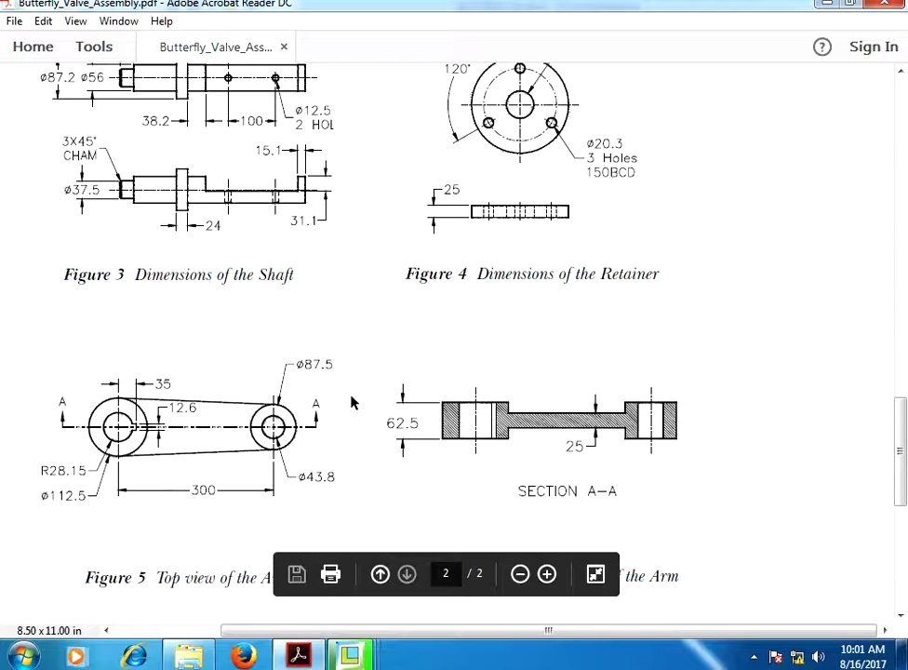
ctrl+scroll(152, 420, up, 1)
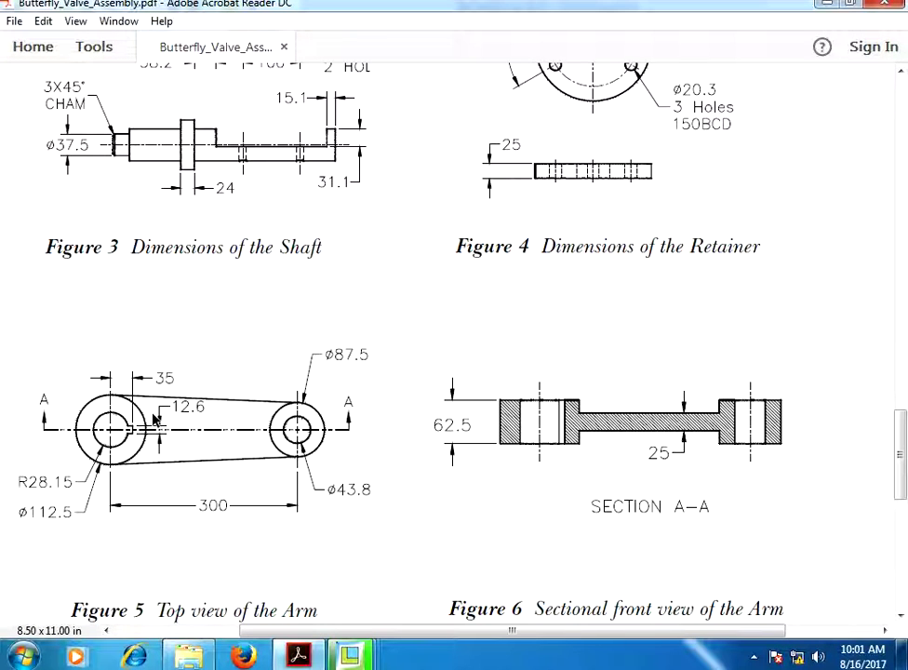
ctrl+scroll(156, 420, down, 1)
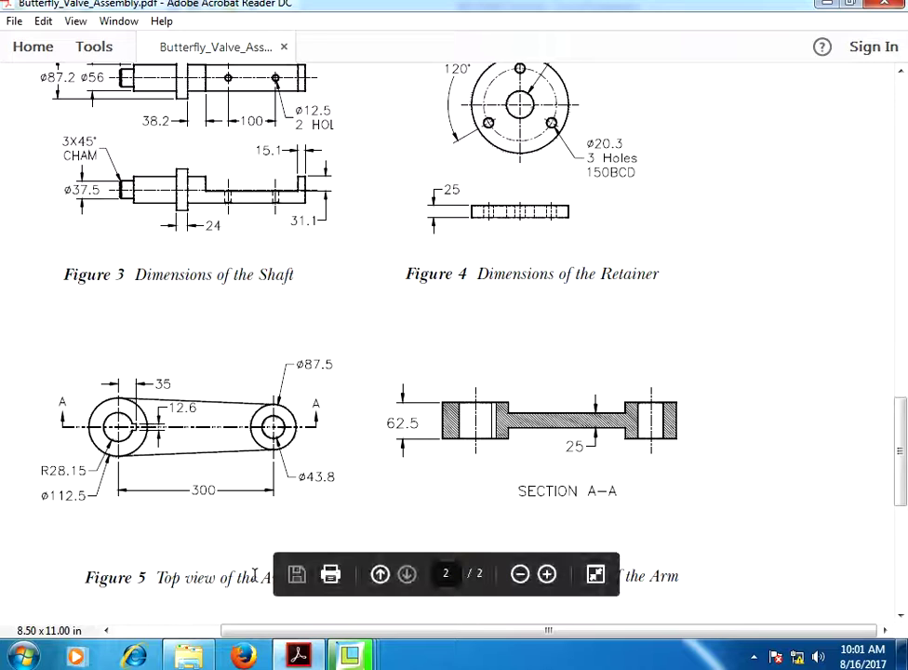
scroll(384, 519, down, 1)
scroll(335, 531, down, 3)
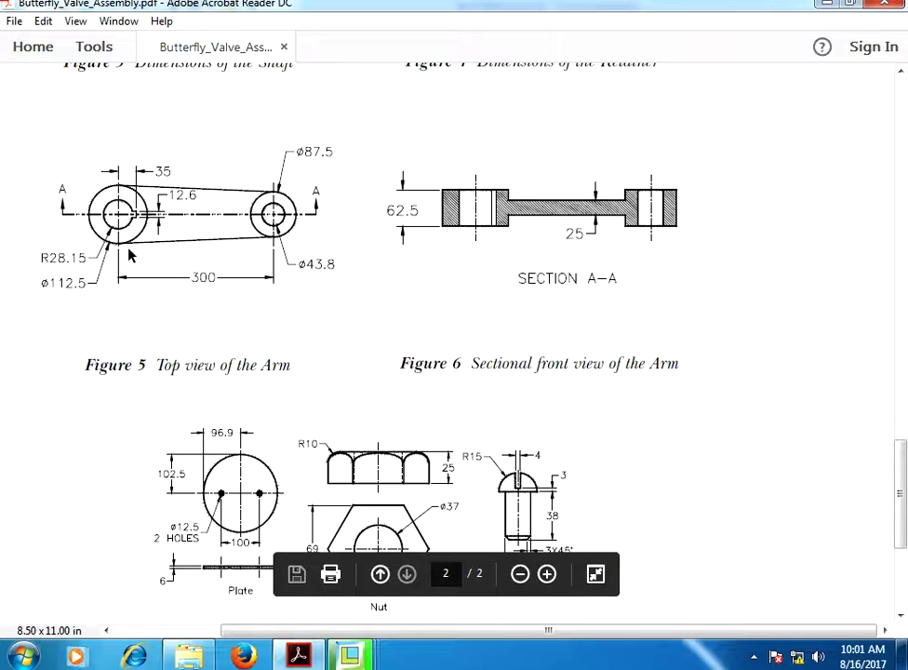
ctrl+scroll(146, 278, up, 1)
ctrl+scroll(104, 210, up, 1)
ctrl+scroll(104, 210, down, 1)
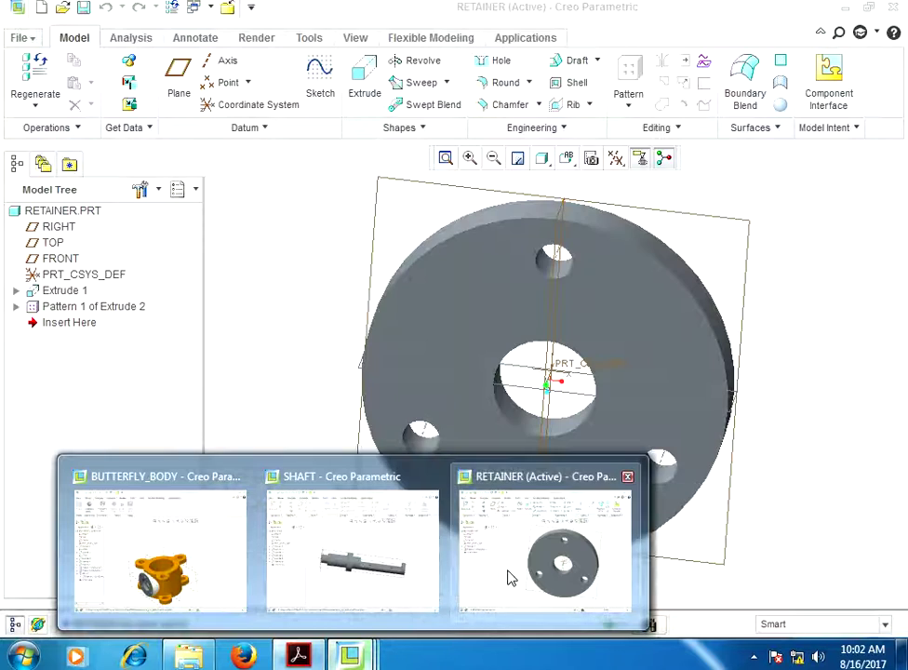
Create a new part named Arm from the mmns_part_solid template instead of the default
mouse_move(349, 656)
click(510, 578)
click(32, 41)
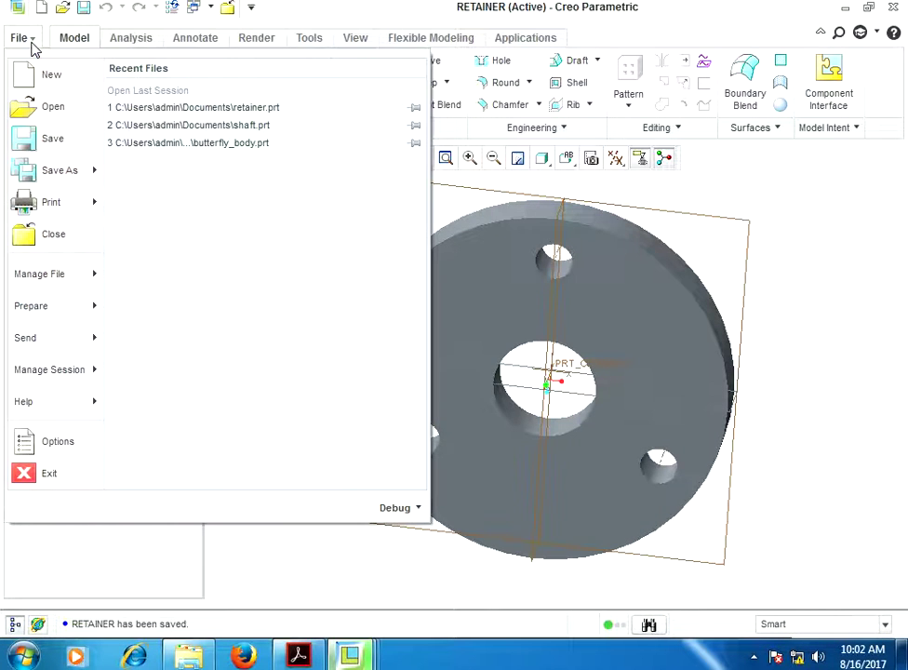
click(34, 74)
click(330, 438)
text(A)
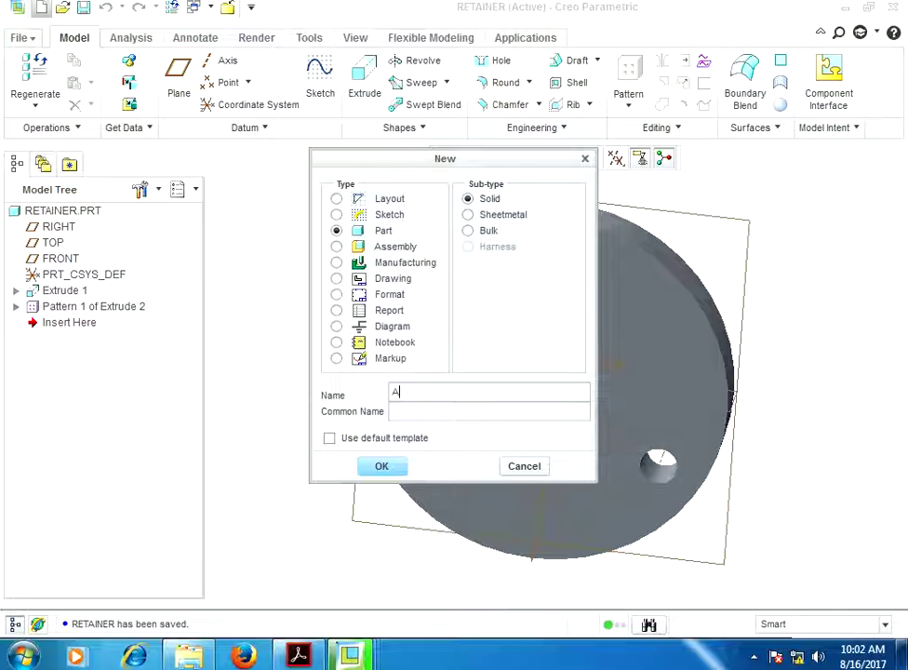
text(rm)
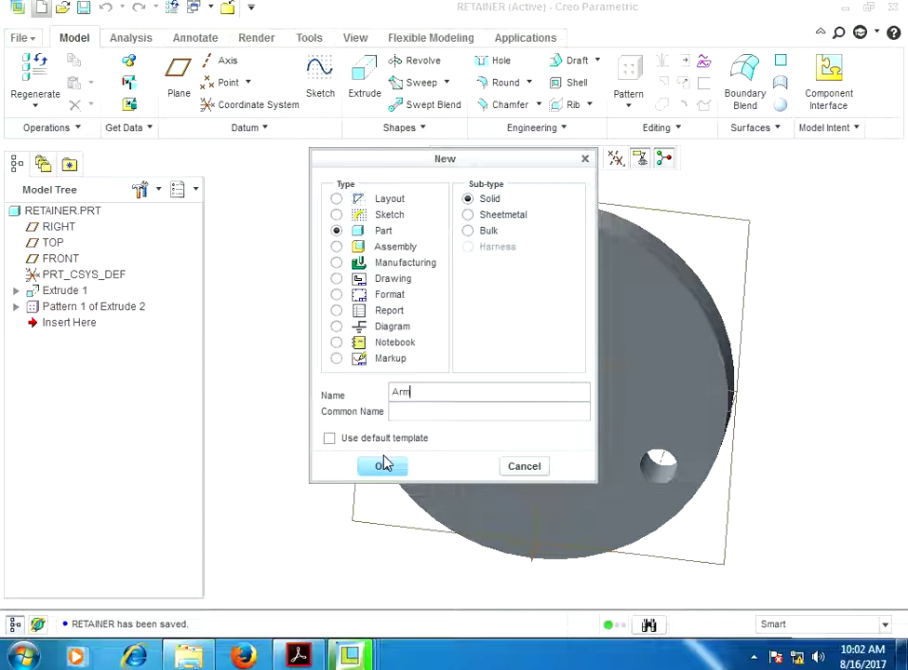
click(384, 463)
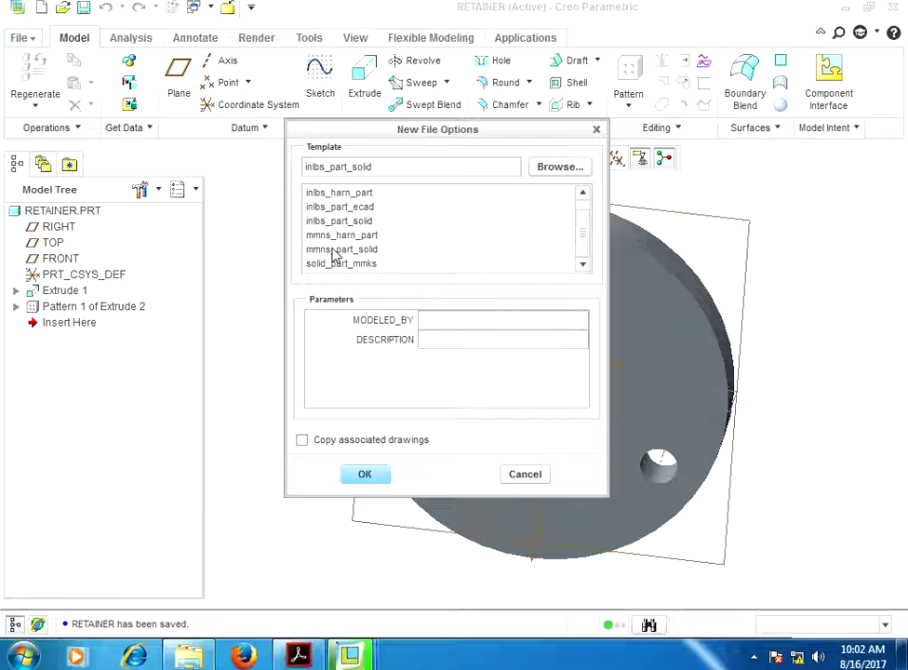
click(331, 252)
click(365, 474)
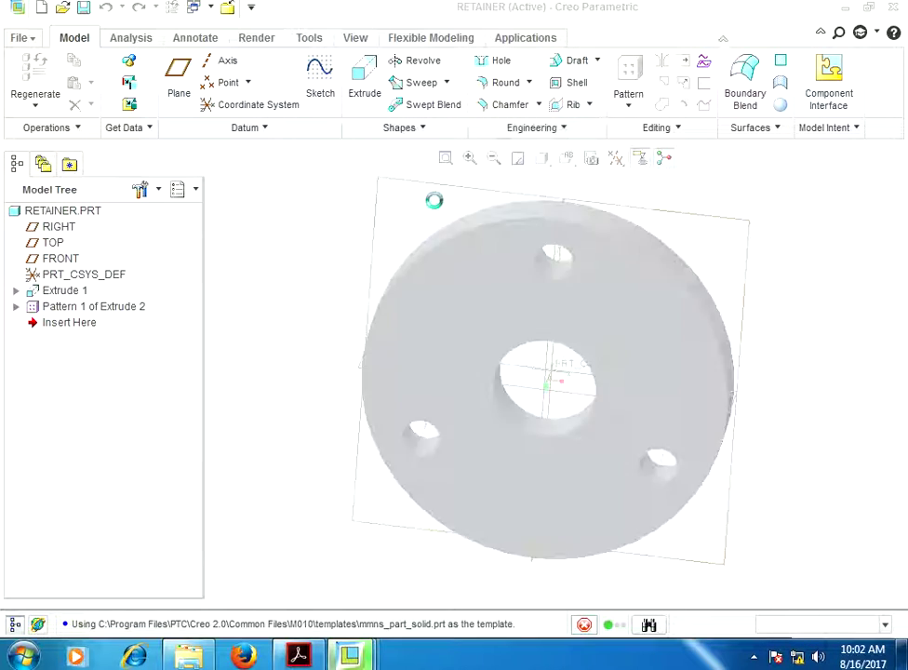
click(749, 10)
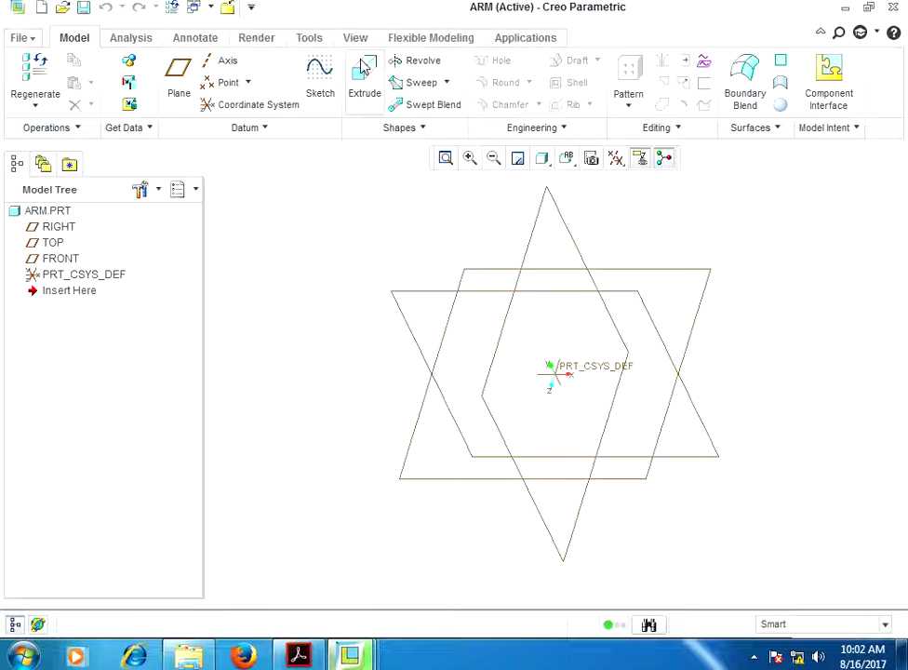
Start an extrusion on the TOP plane and sketch a 56.30 diameter circle
click(360, 90)
click(52, 242)
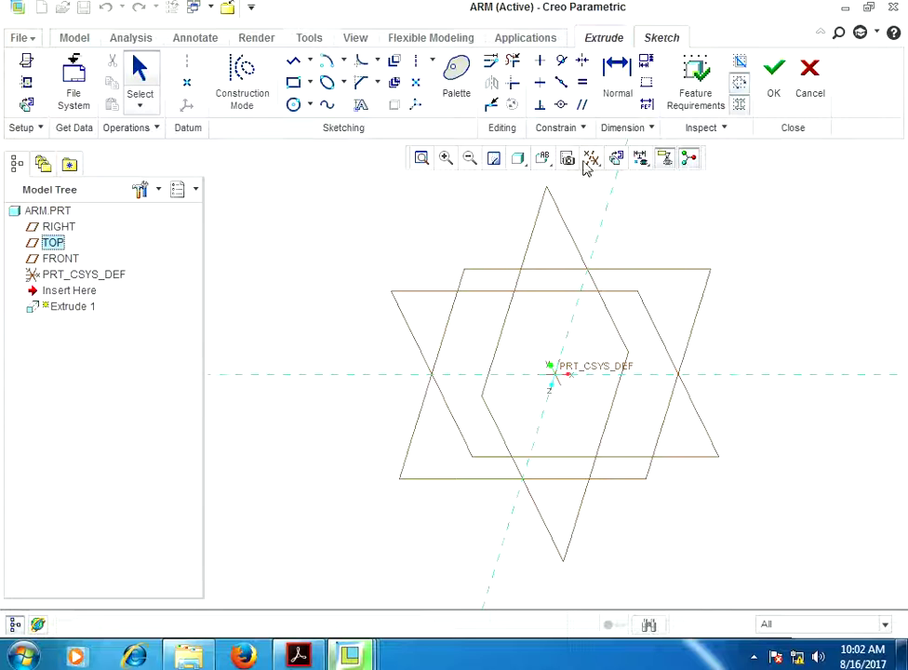
click(617, 160)
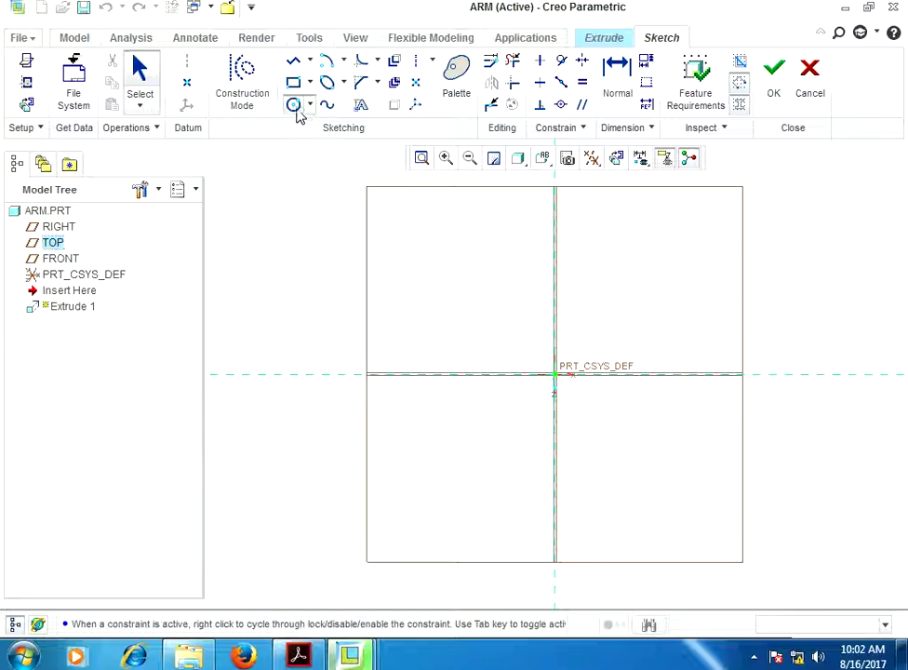
click(426, 373)
click(437, 338)
middle_click(403, 332)
double_click(367, 341)
text(2)
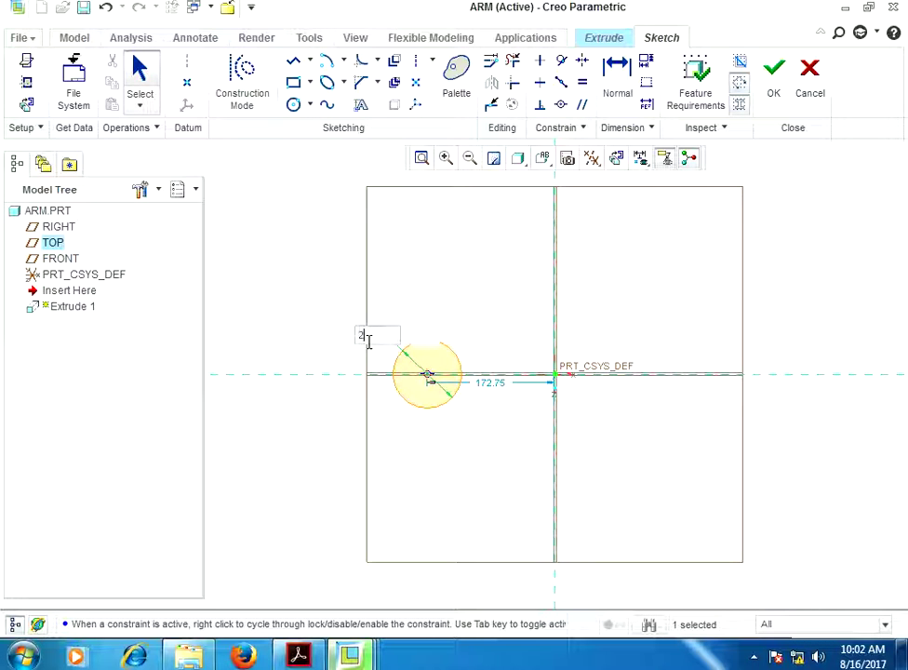
text(8.1)
key(Return)
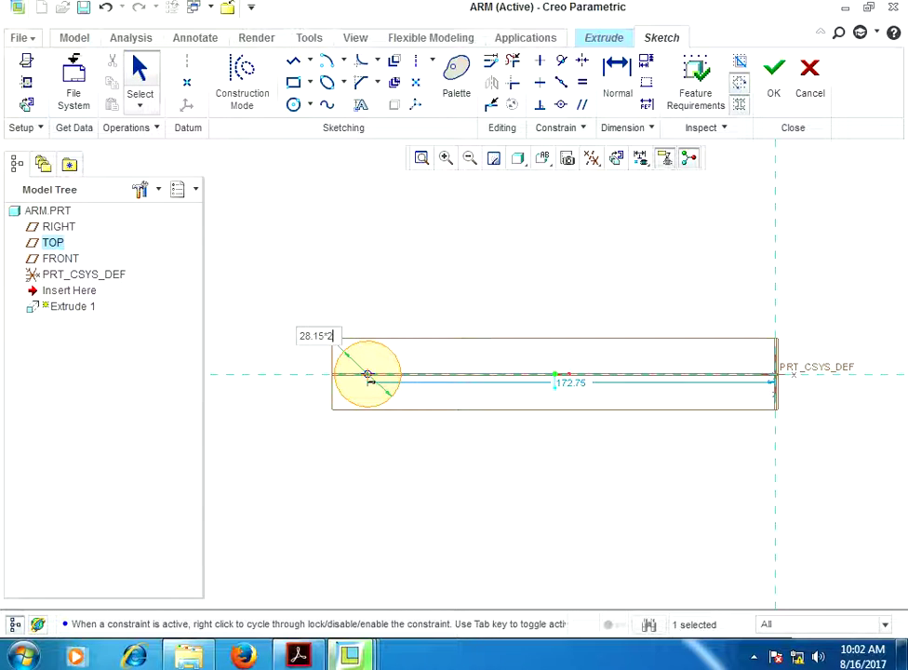
text(56.3)
key(Return)
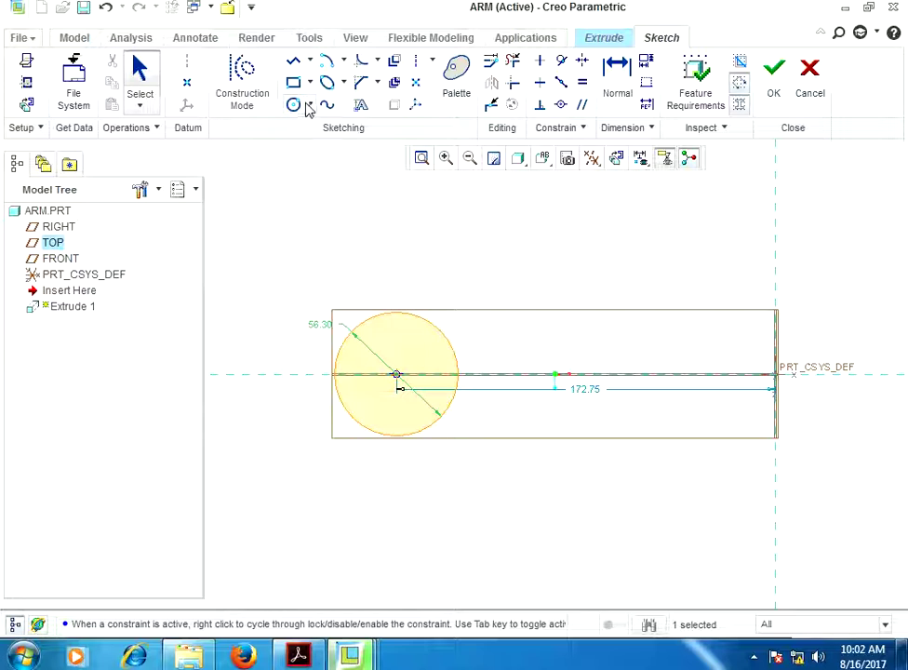
Add a concentric 112.50 diameter circle and move the 56.30 dimension aside
click(294, 105)
click(397, 375)
click(389, 279)
middle_click(376, 228)
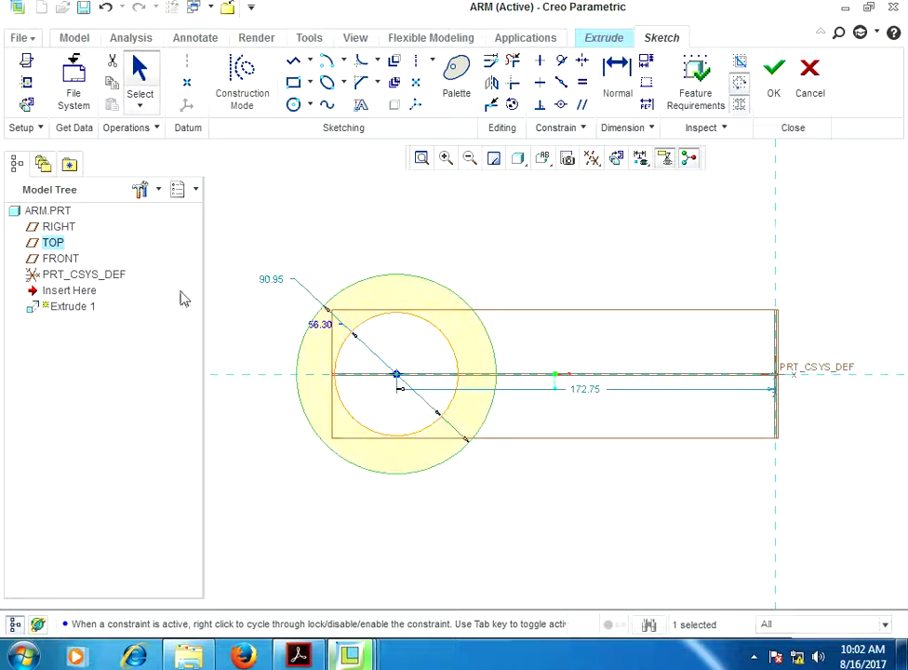
double_click(271, 279)
key(BackSpace)
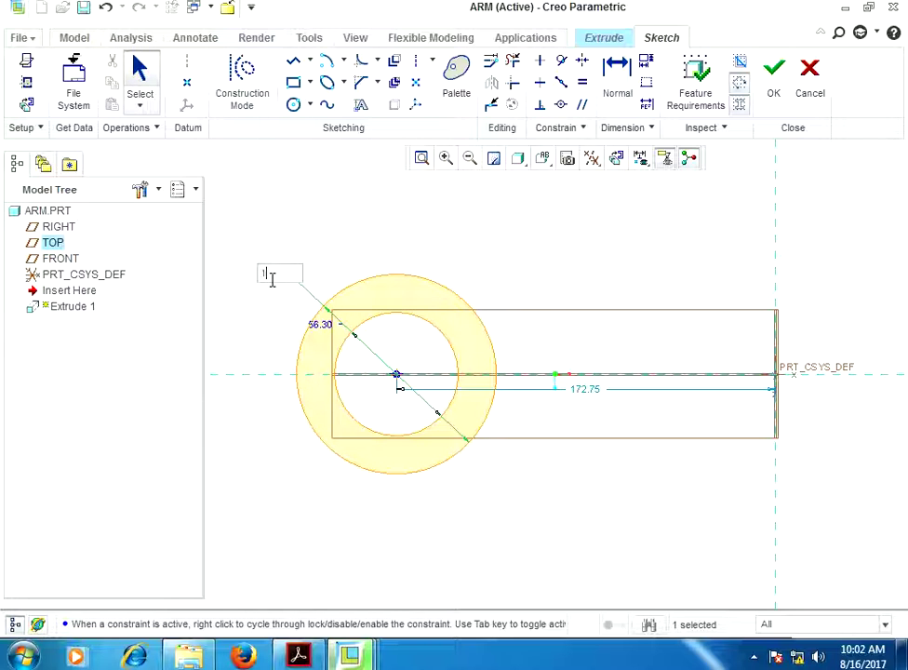
text(.5)
key(Return)
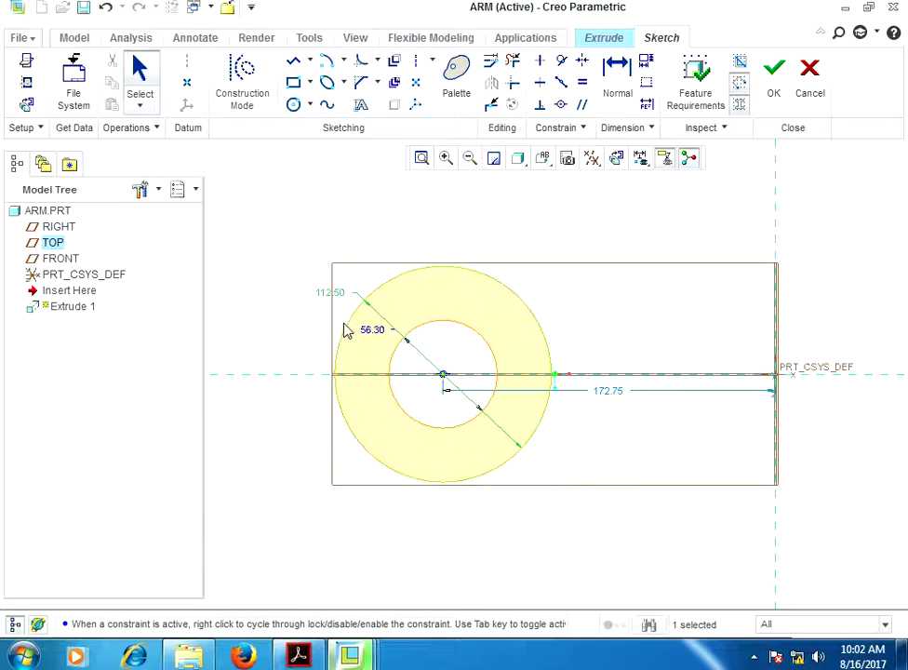
mouse_move(372, 335)
mouse_down()
mouse_move(331, 349)
mouse_move(299, 344)
mouse_up()
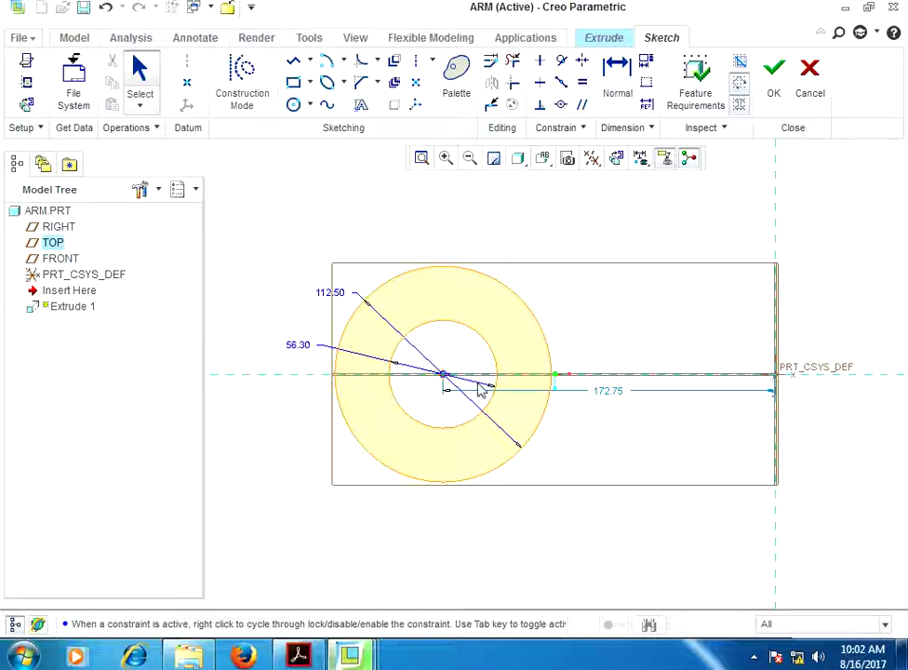
click(302, 659)
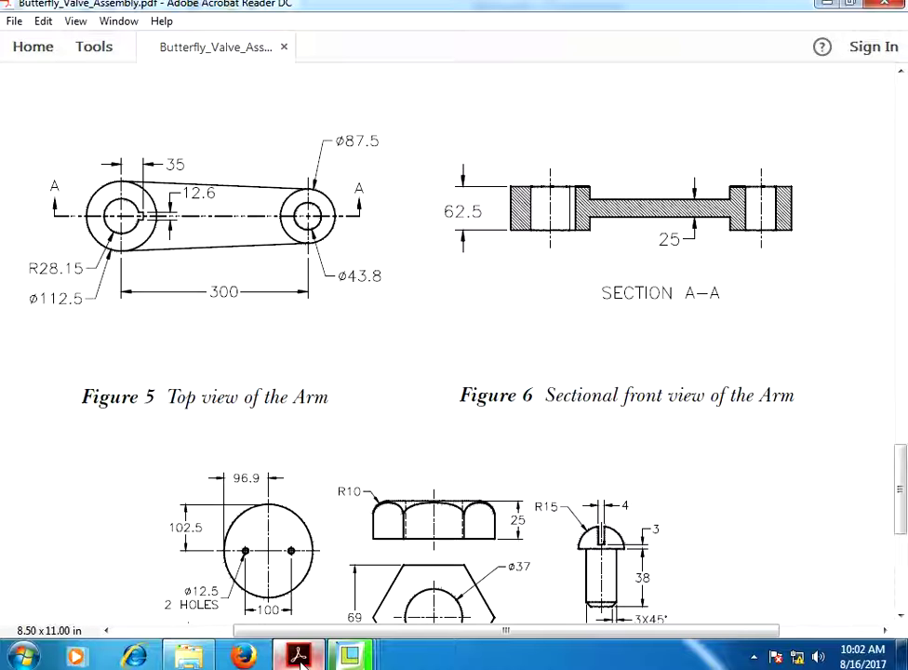
mouse_move(350, 657)
click(638, 564)
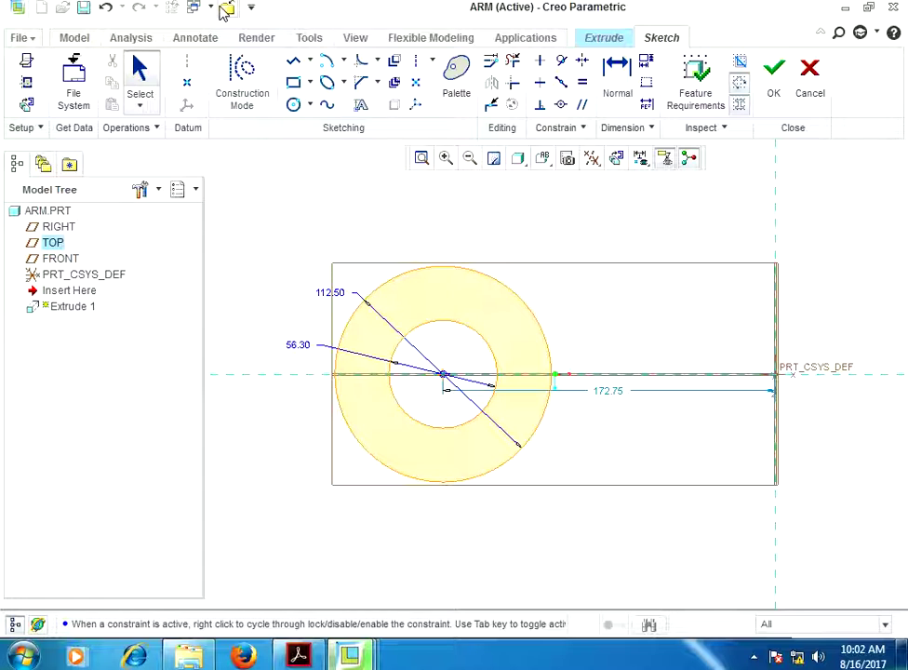
click(416, 61)
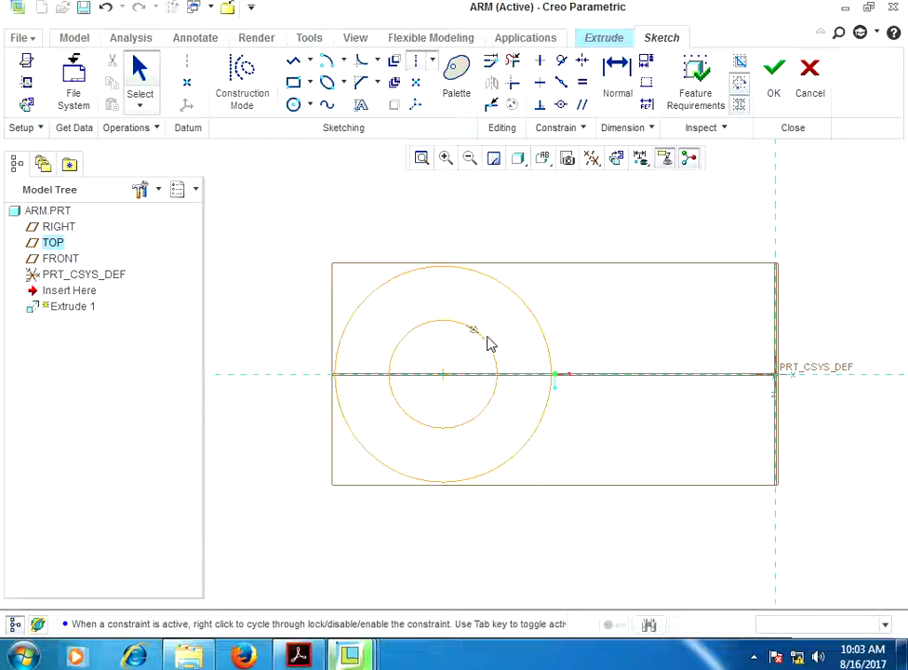
Place a vertical centerline 35 from the ring's centre
middle_click(521, 372)
drag(493, 372, 458, 554)
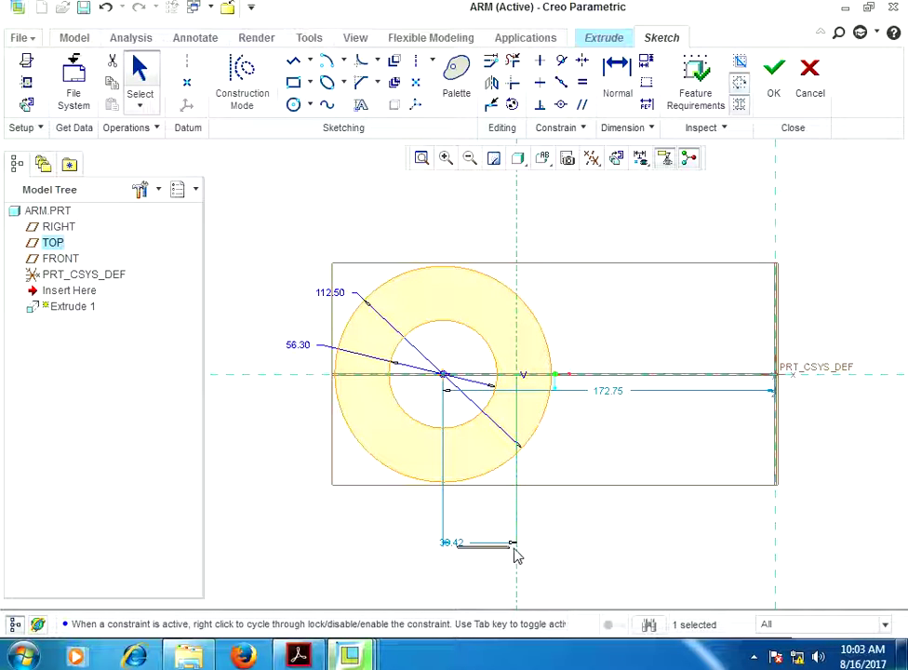
click(600, 551)
double_click(600, 547)
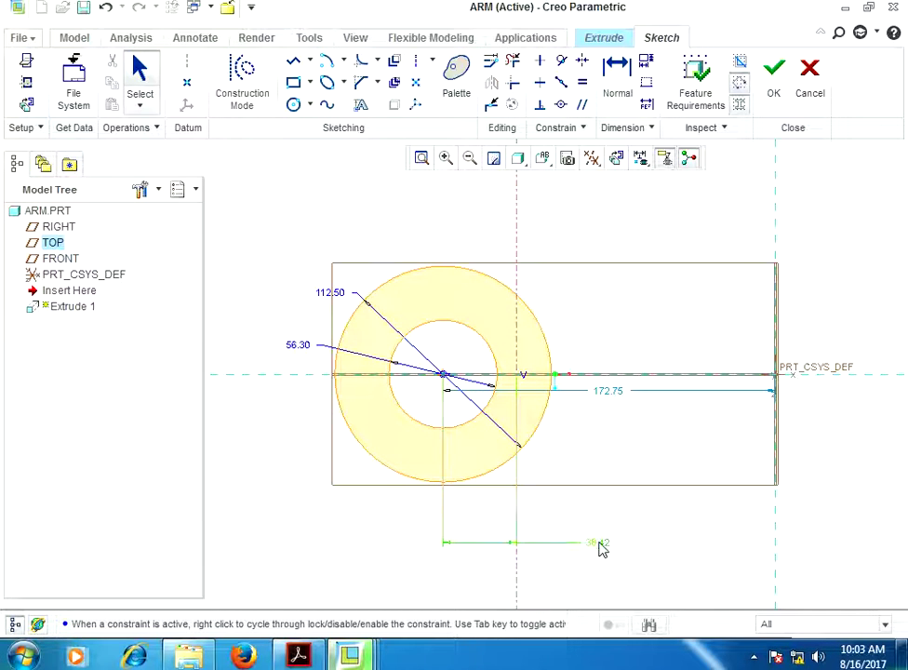
text(35)
key(Return)
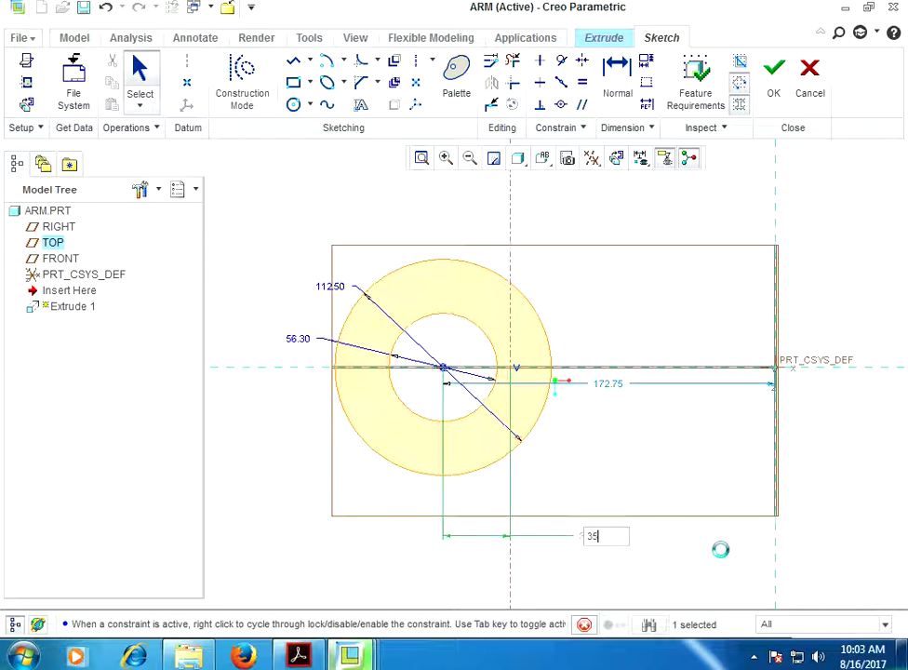
scroll(521, 358, down, 2)
scroll(503, 357, down, 3)
scroll(590, 351, up, 1)
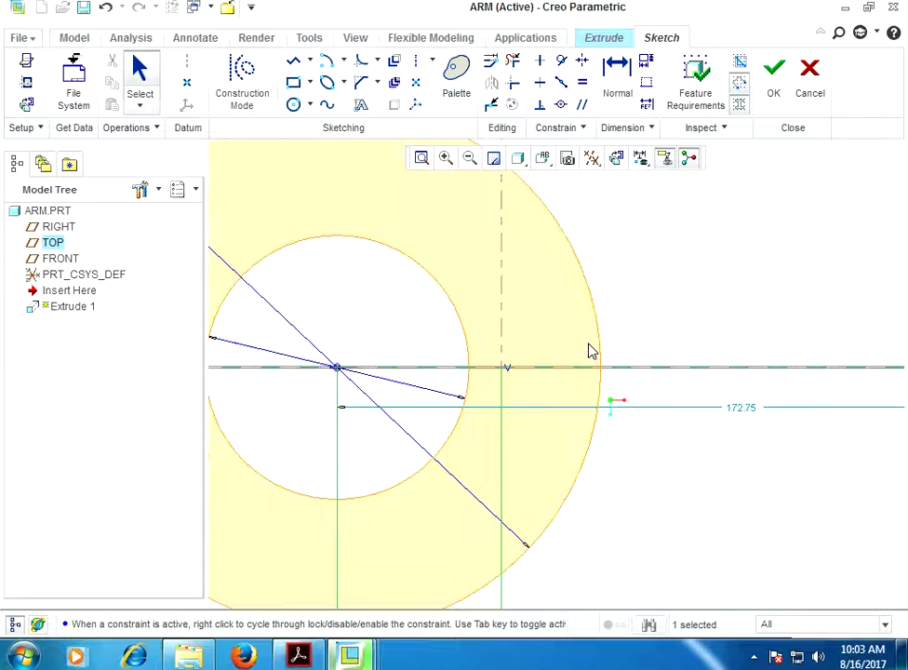
Place a horizontal centerline offset 6.30 (12.6/2) above the axis
click(420, 61)
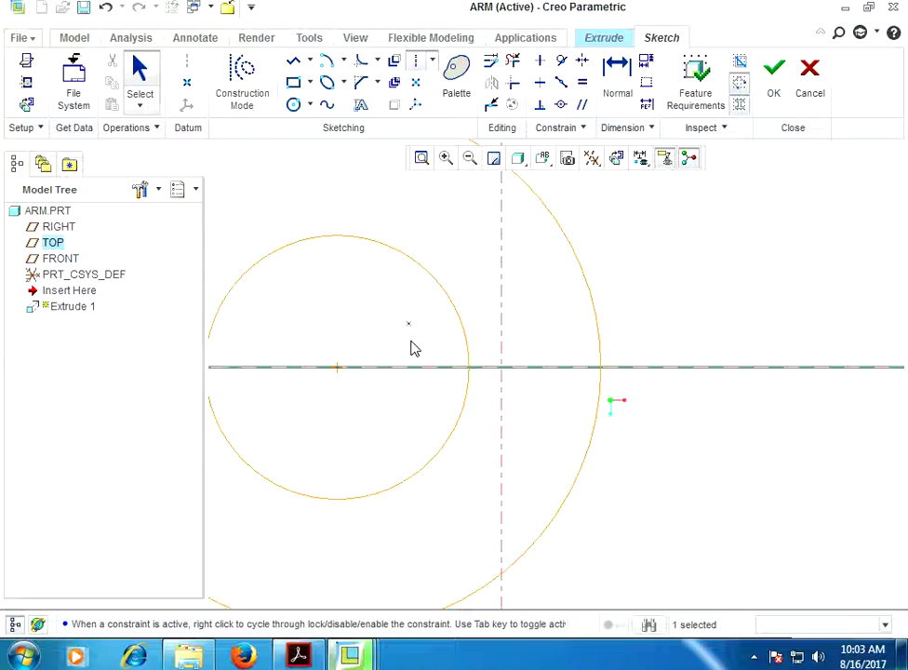
click(342, 369)
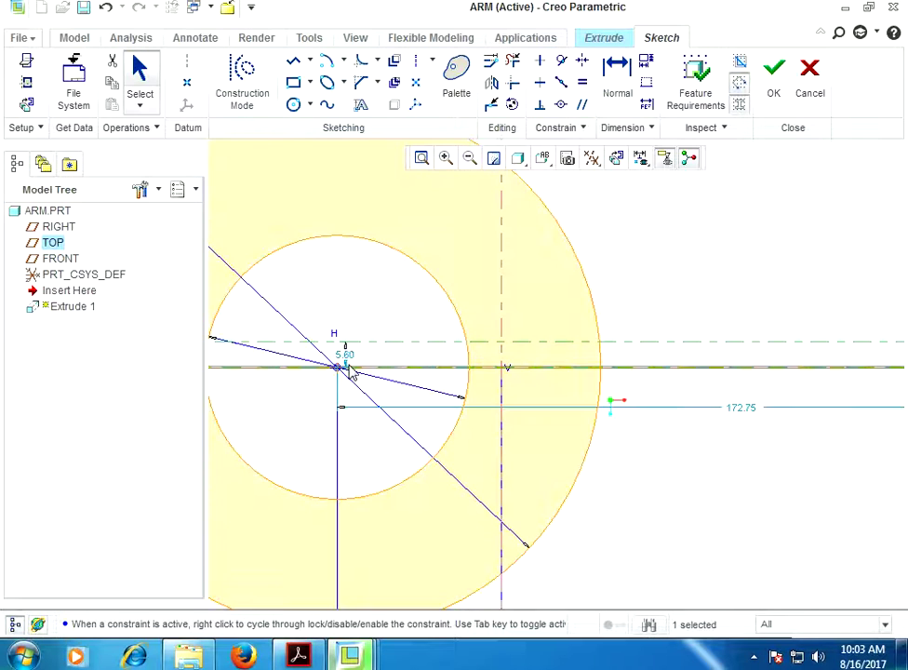
drag(361, 361, 632, 294)
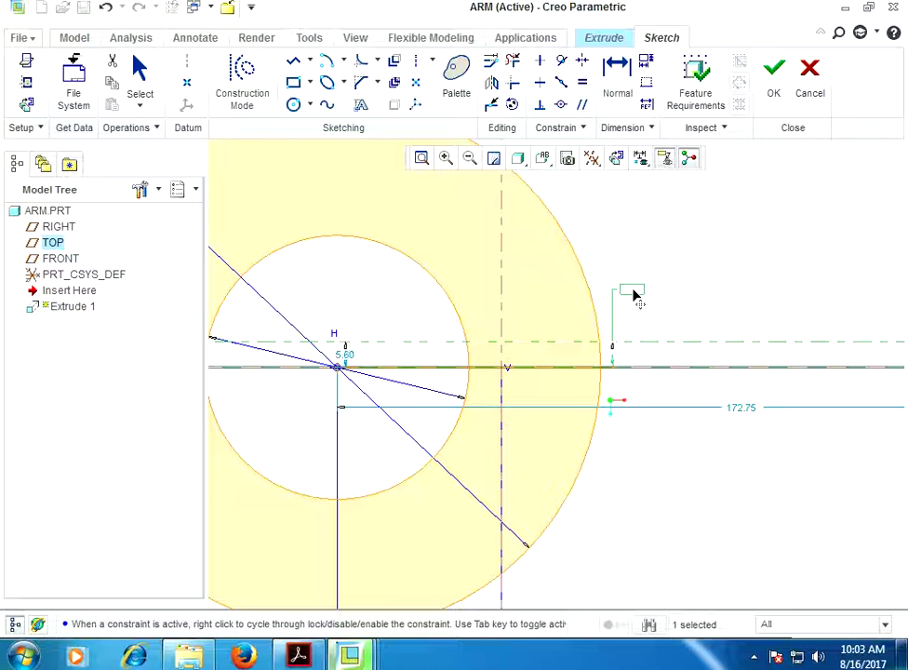
double_click(632, 289)
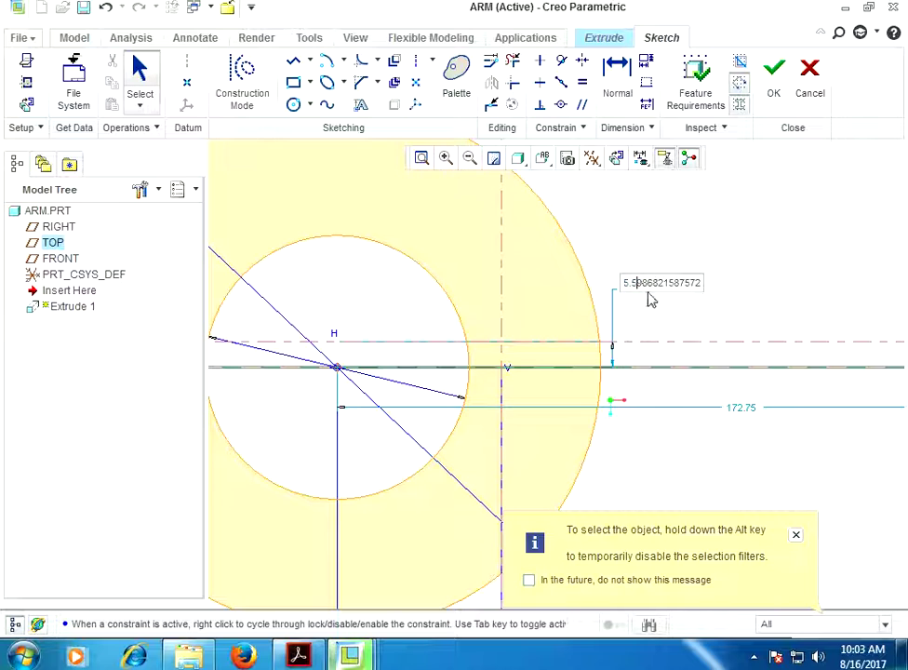
drag(700, 283, 498, 283)
text(12.6/2)
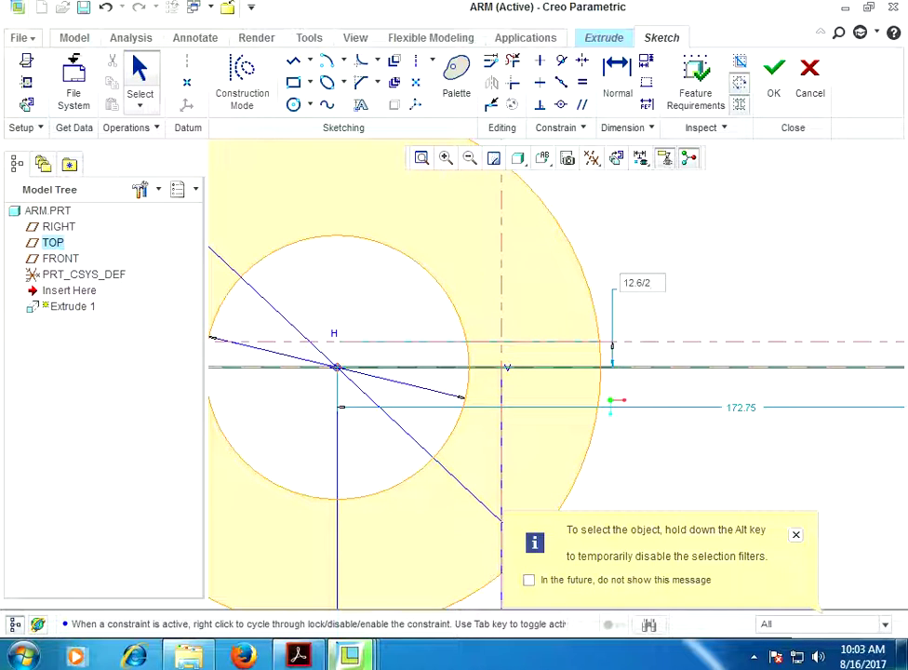
key(Return)
scroll(456, 304, down, 3)
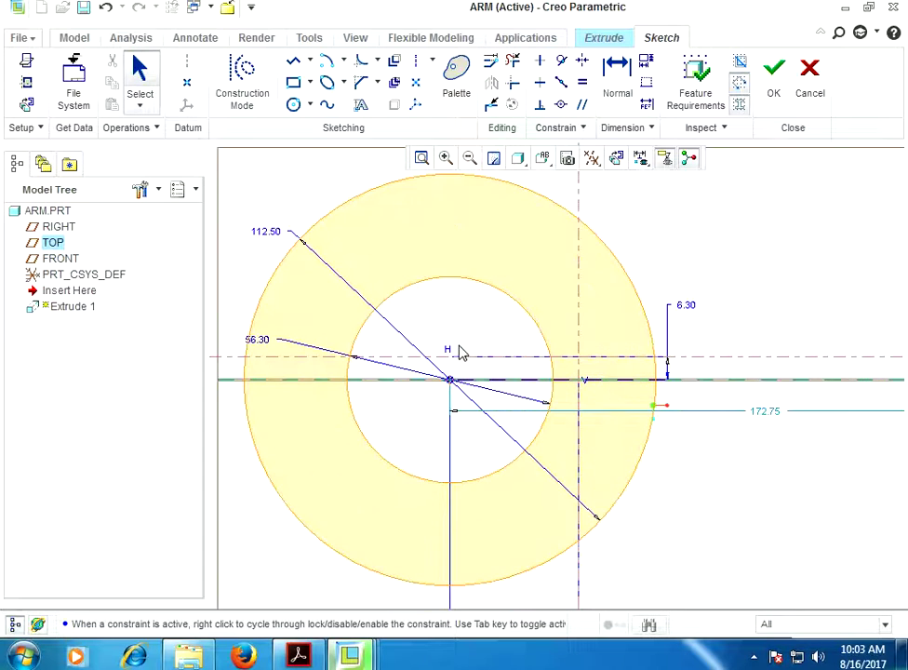
scroll(460, 352, down, 1)
click(293, 61)
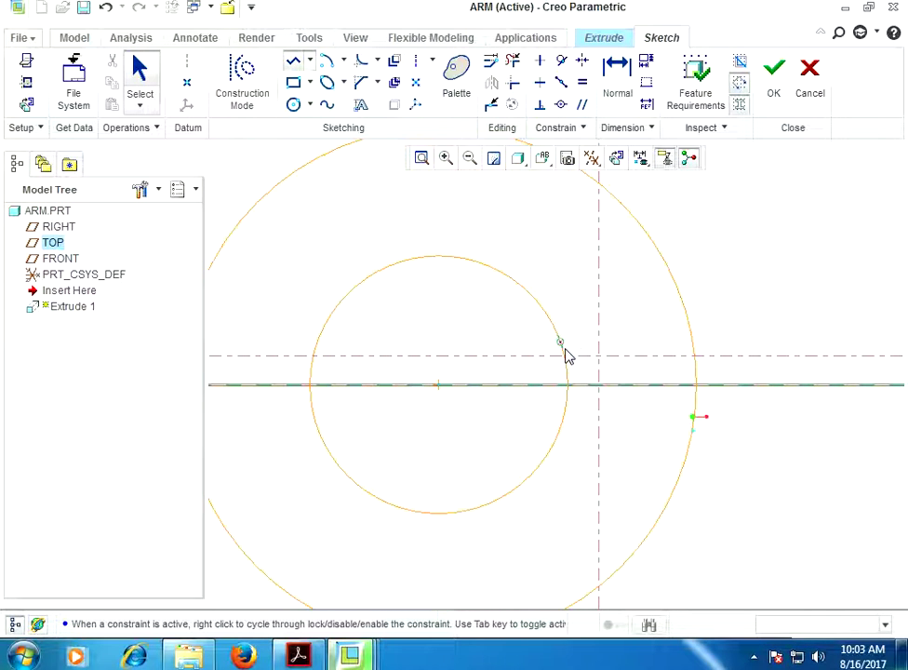
Draw the notch's horizontal edge from the inner circle to the 35 centerline and trim excess
click(598, 356)
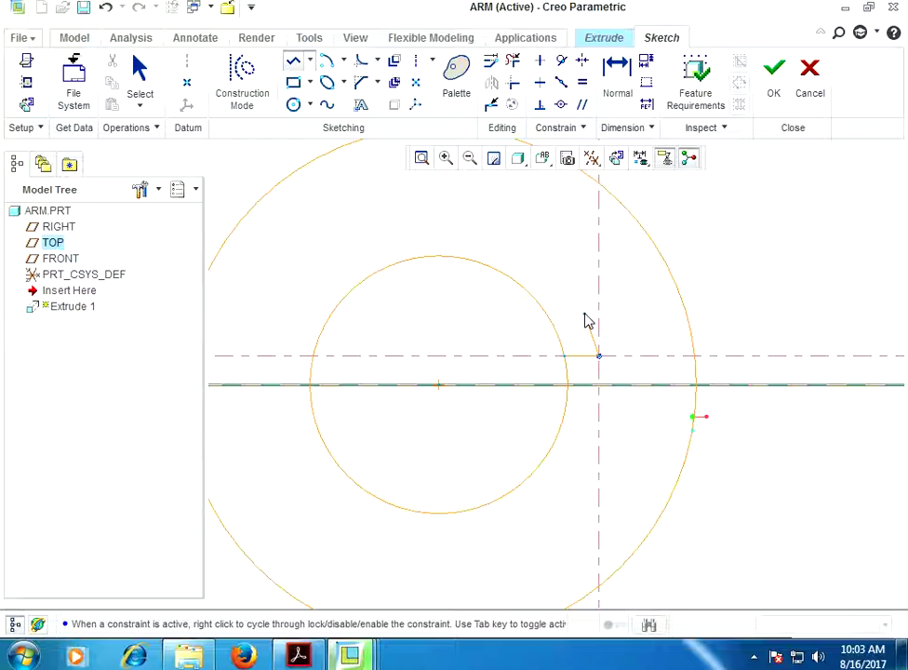
middle_click(584, 318)
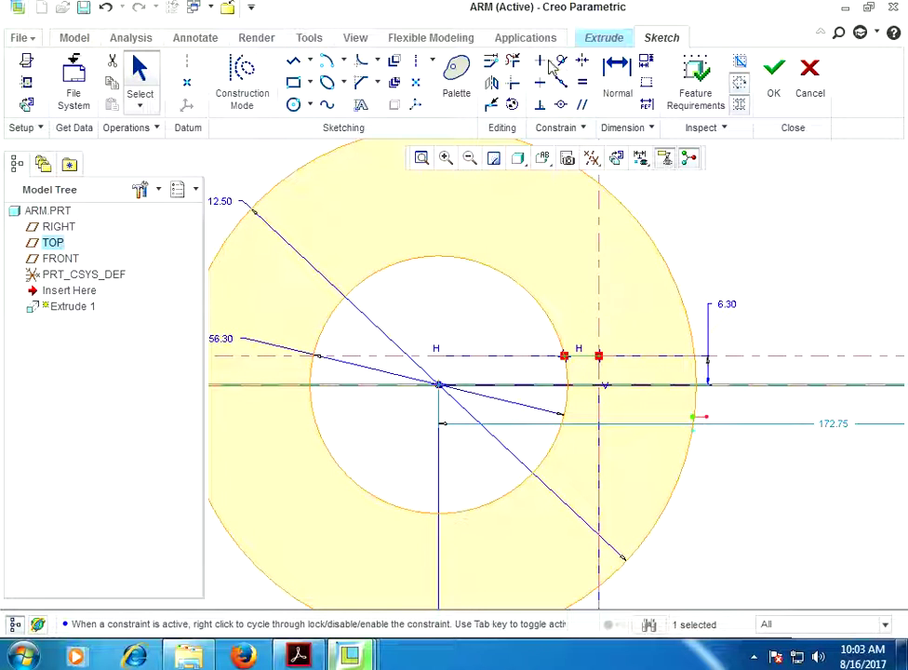
click(513, 60)
drag(544, 378, 576, 377)
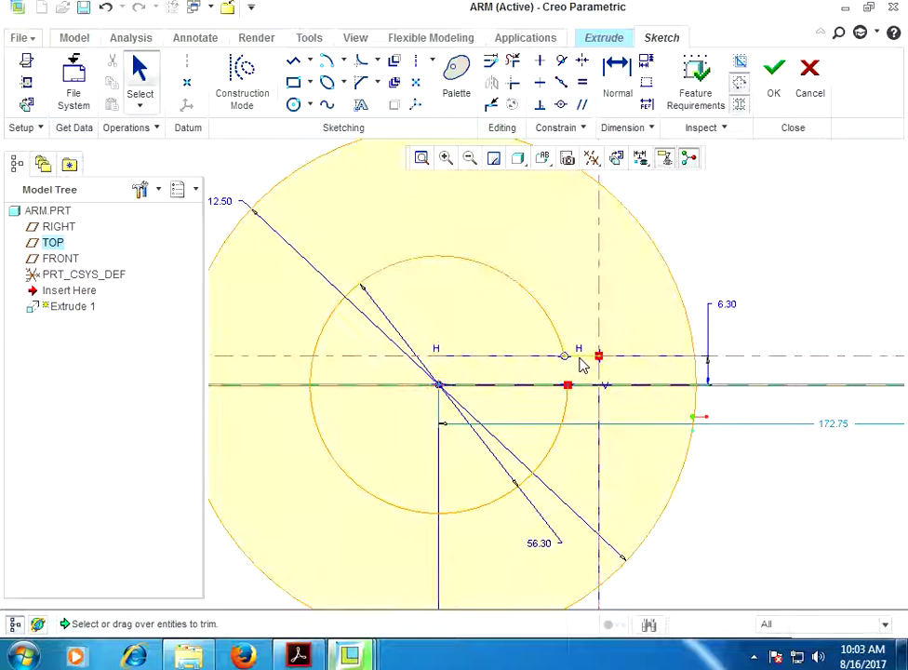
click(583, 363)
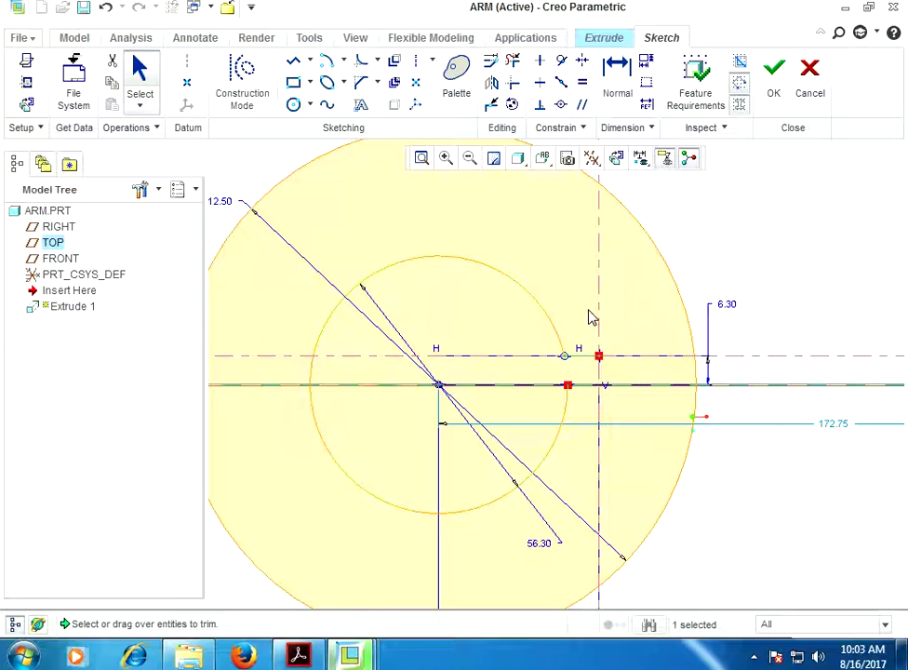
click(592, 317)
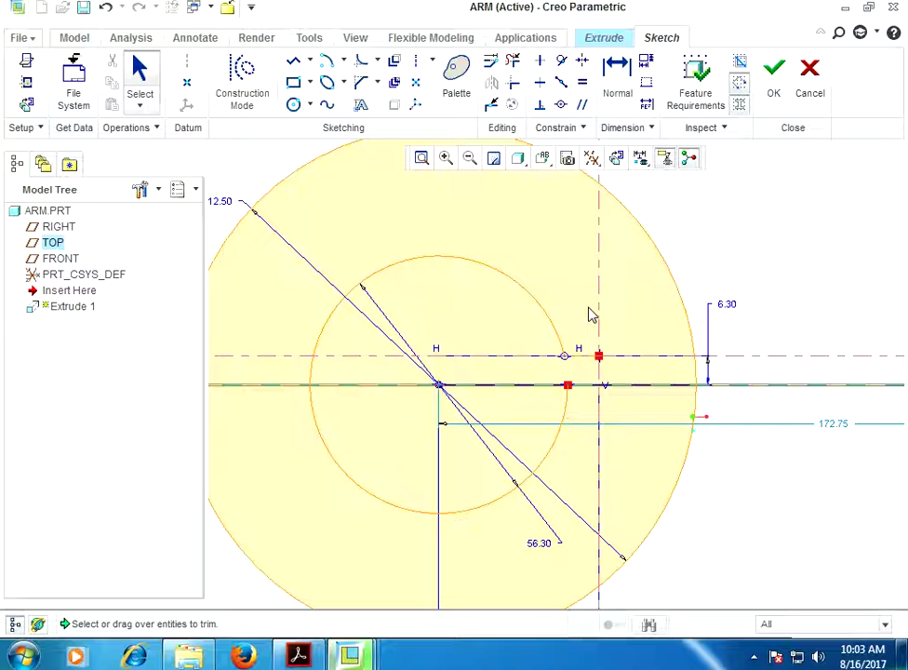
Add a horizontal centerline through the hole centre and mirror the notch edge about it
click(419, 65)
click(494, 389)
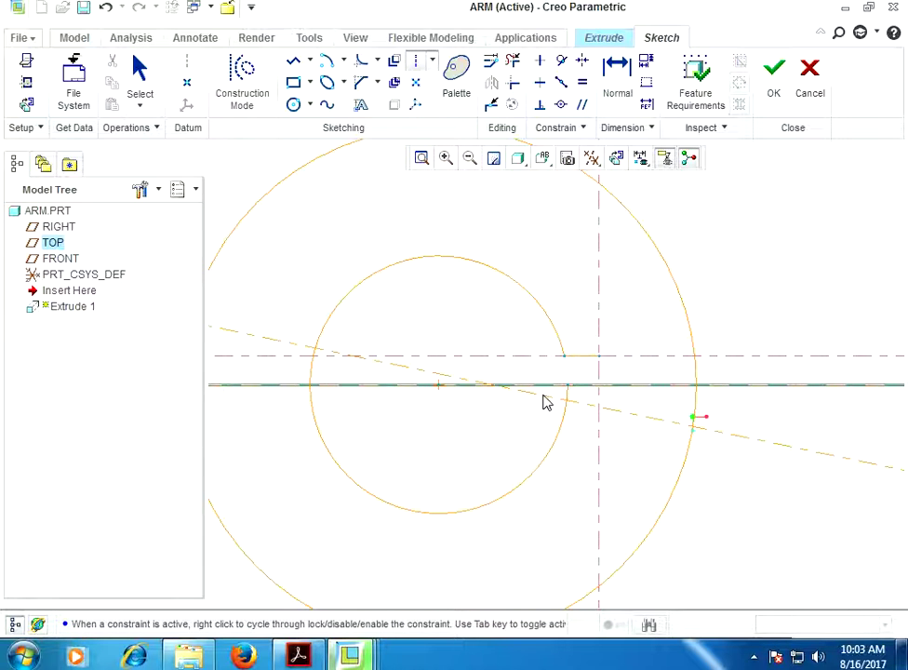
click(544, 386)
middle_click(545, 386)
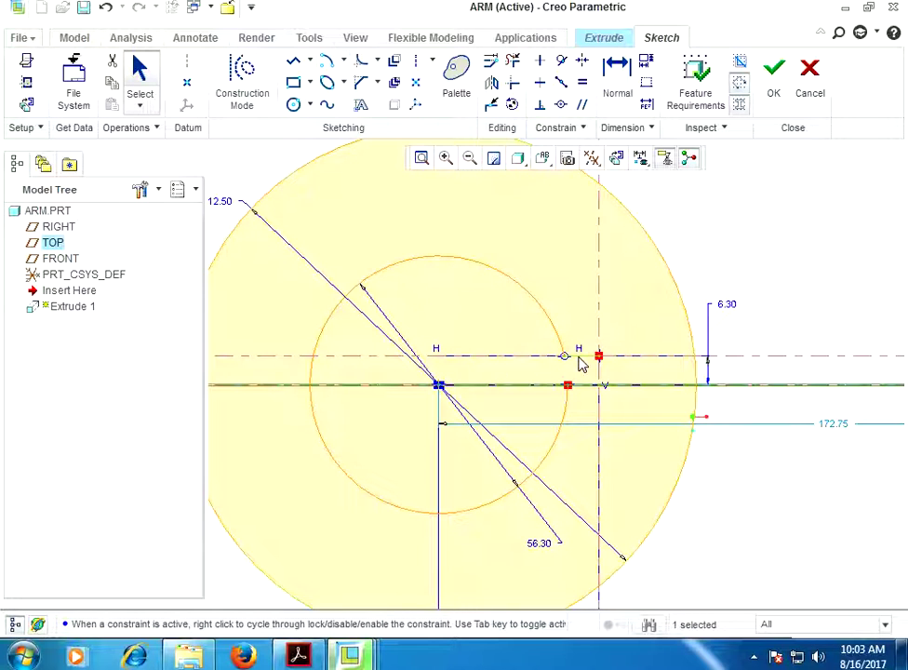
click(488, 84)
click(508, 384)
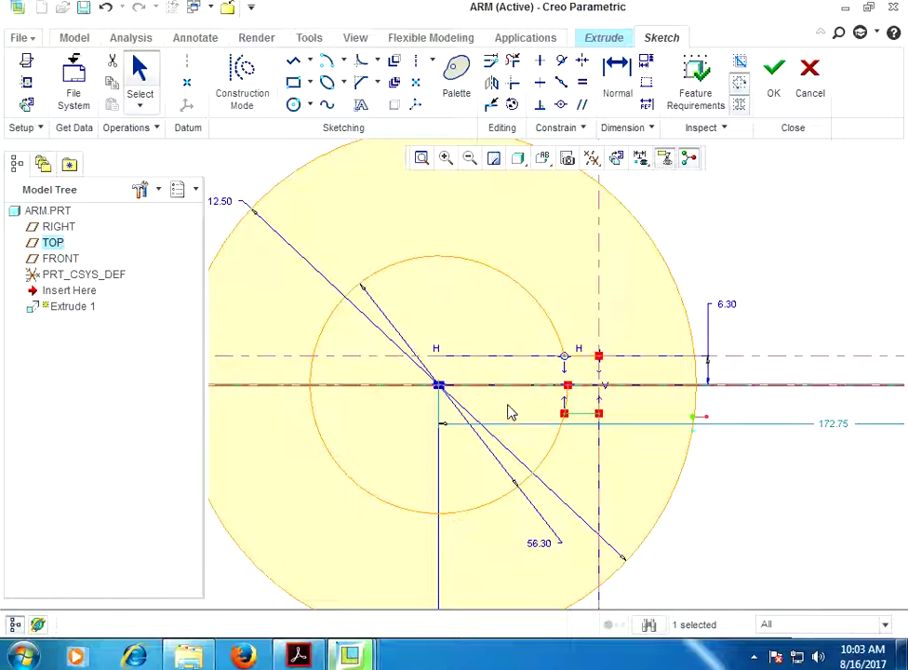
scroll(563, 400, down, 1)
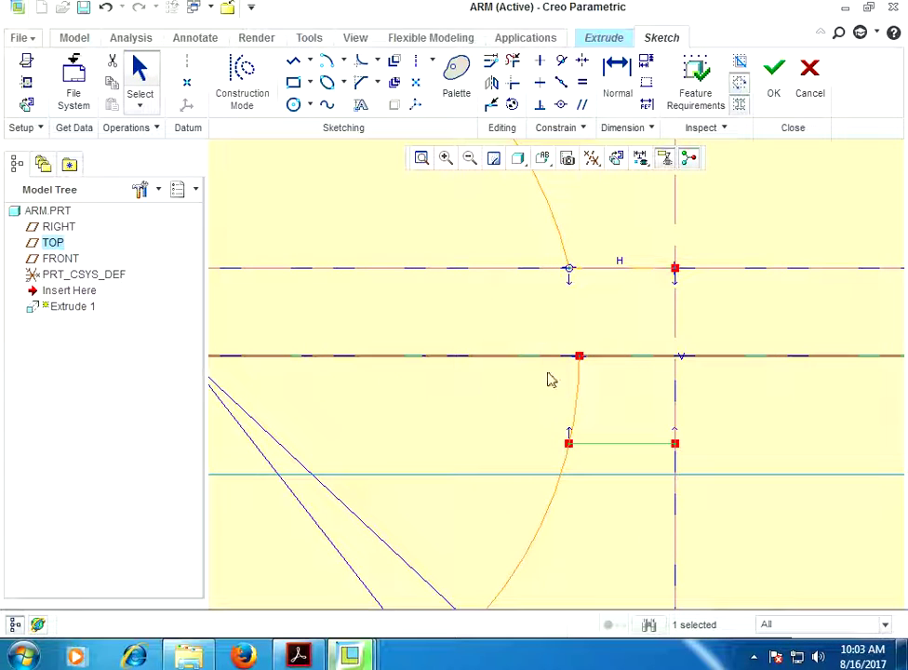
Trim the arc between the notch edges and close the notch with a vertical line
click(515, 62)
drag(614, 321, 564, 397)
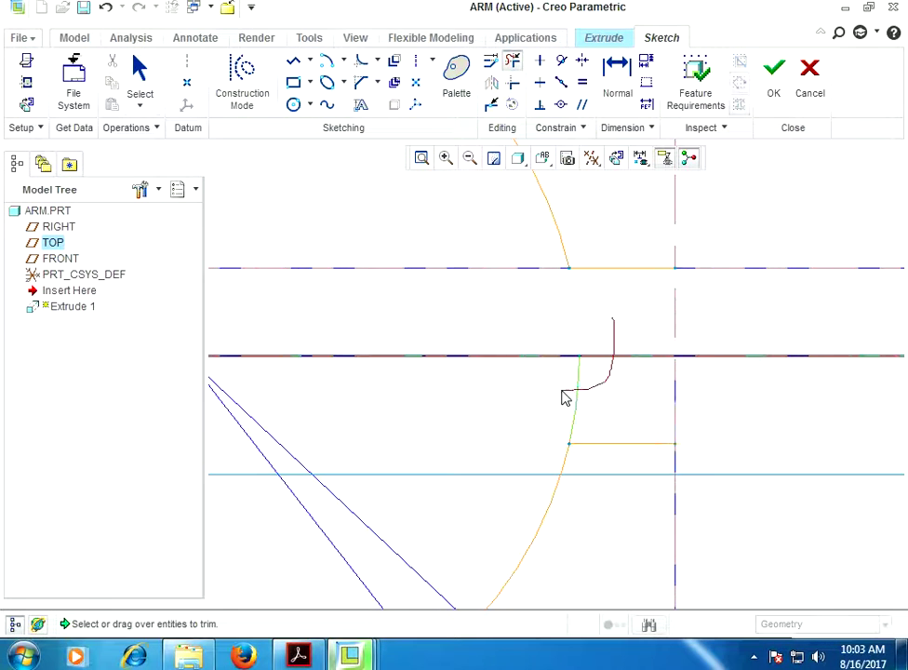
scroll(466, 406, up, 2)
scroll(465, 406, up, 3)
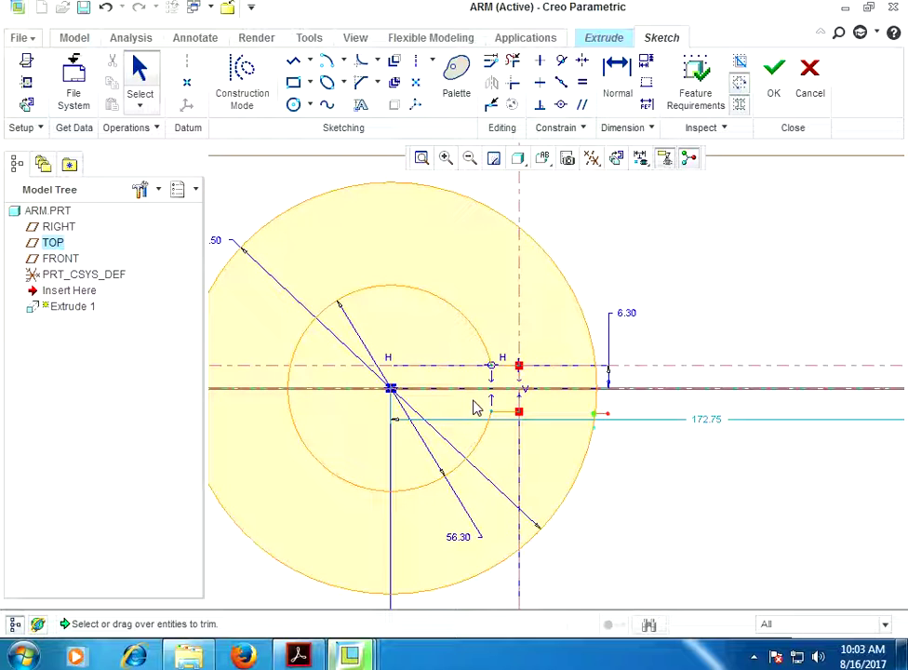
scroll(476, 404, down, 2)
click(294, 61)
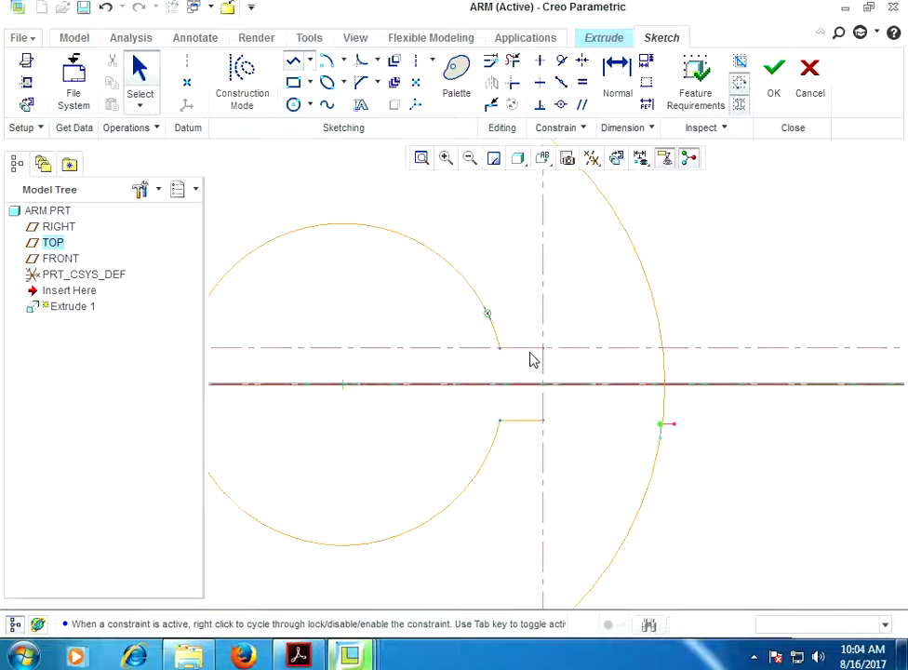
click(543, 421)
click(543, 347)
middle_click(597, 416)
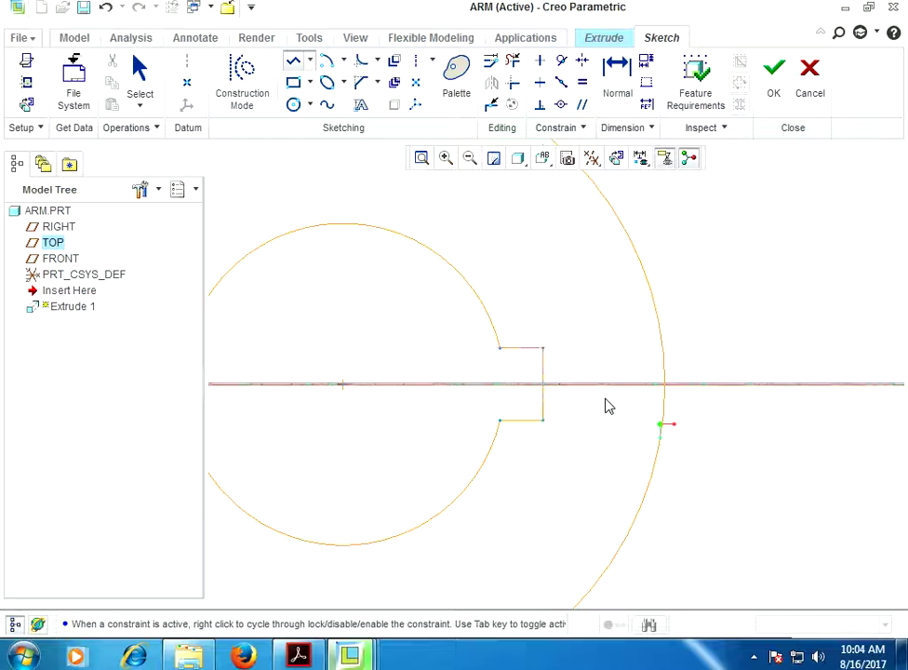
middle_click(605, 406)
Change the ring's 172.75 horizontal distance to the part origin to 150
scroll(610, 400, up, 2)
scroll(614, 392, up, 3)
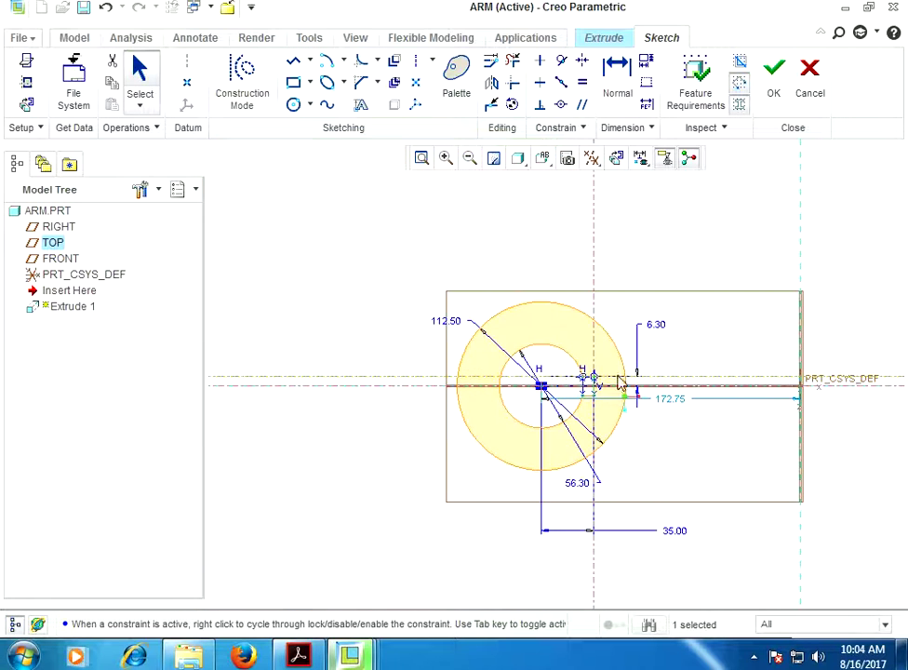
scroll(746, 335, down, 1)
scroll(665, 426, down, 1)
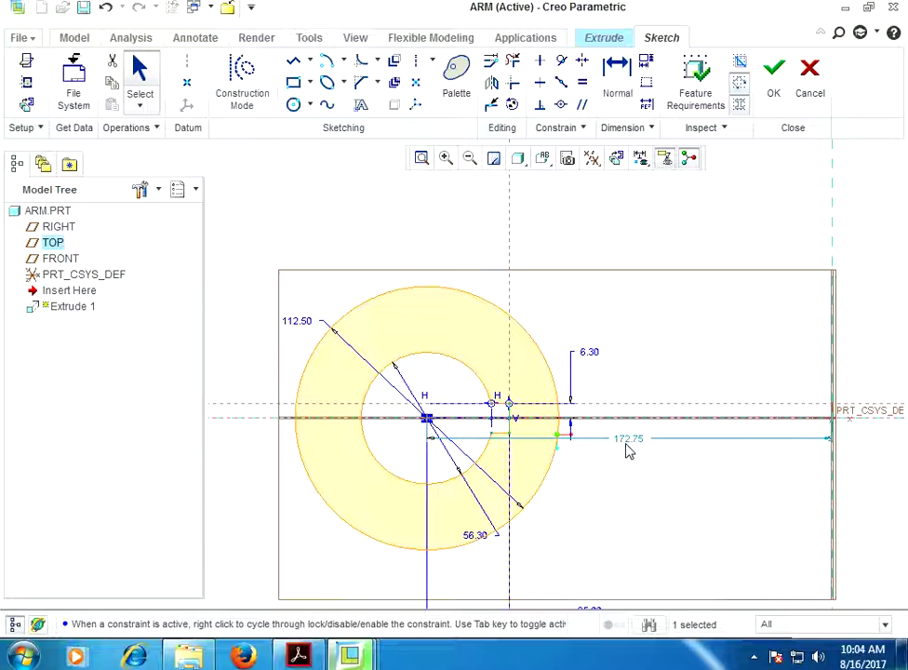
double_click(628, 439)
text(150)
key(Return)
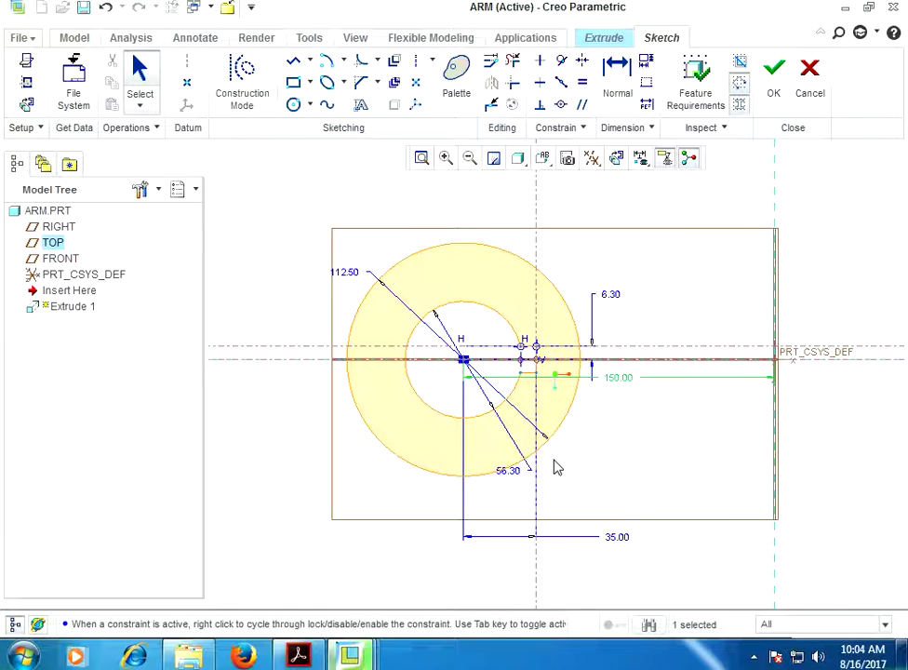
Check the new 150 distance against the PDF drawing and return to the Creo sketch
scroll(555, 464, up, 2)
scroll(396, 344, down, 3)
scroll(395, 349, up, 3)
scroll(771, 426, down, 1)
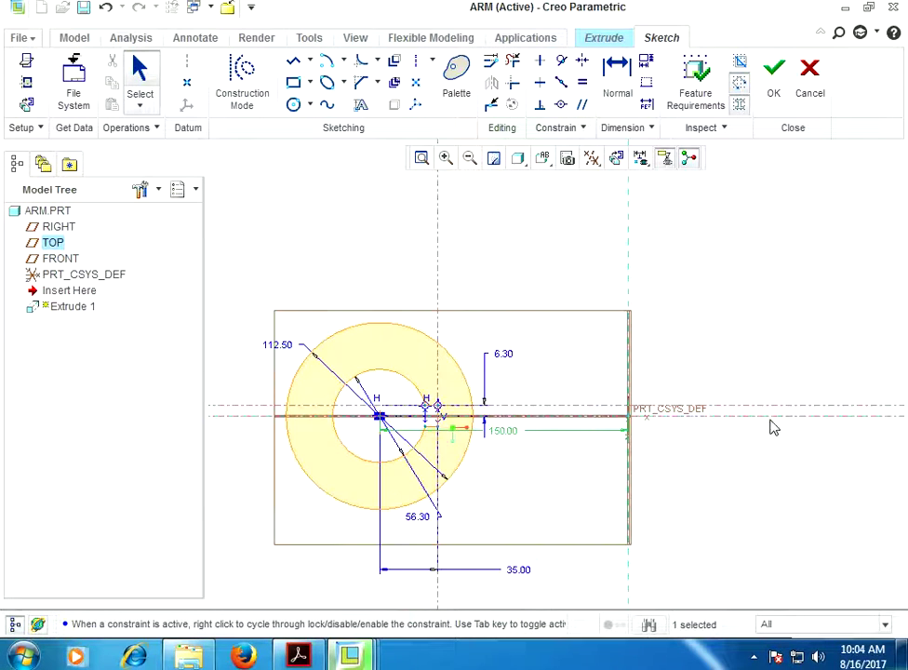
click(299, 657)
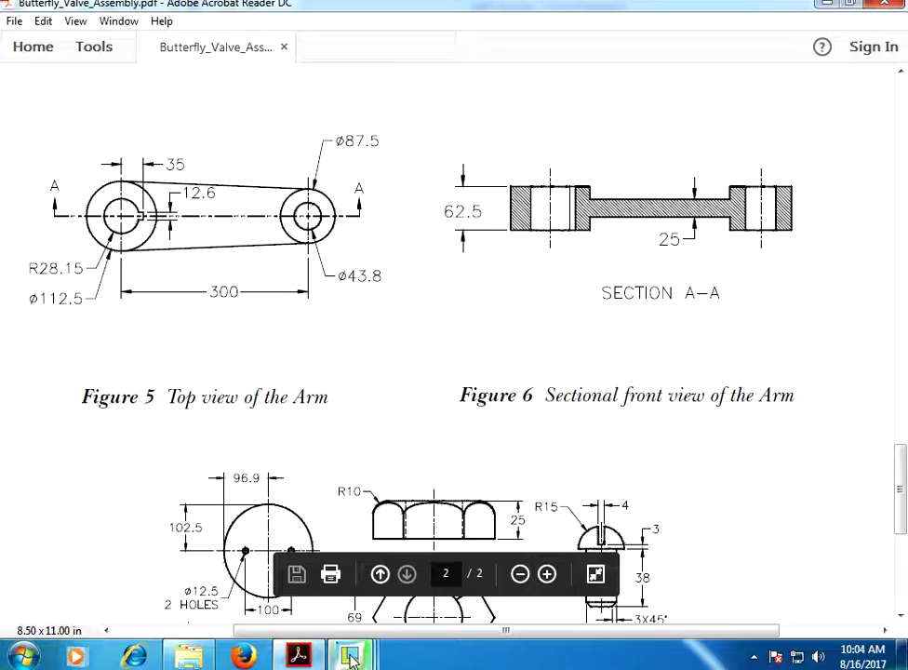
mouse_move(350, 656)
click(651, 519)
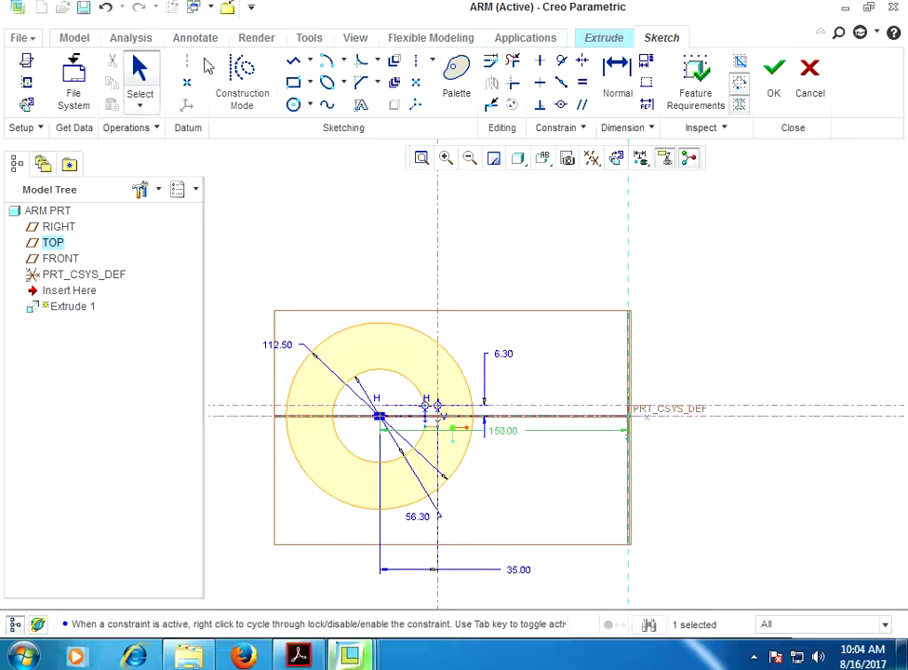
Draw a second ring circle to the right with an 87.5 diameter
click(293, 104)
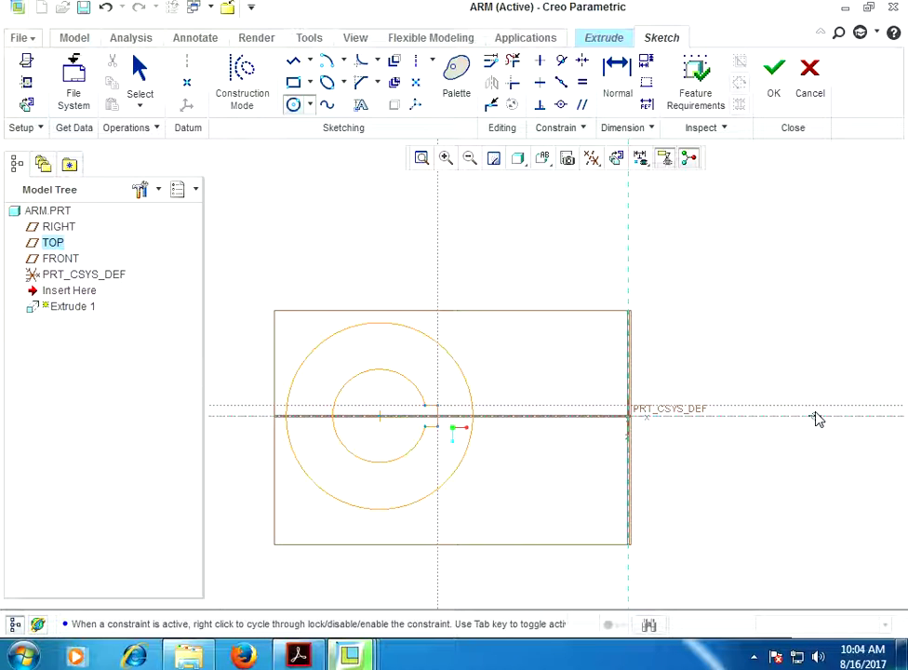
click(812, 415)
click(825, 380)
middle_click(825, 351)
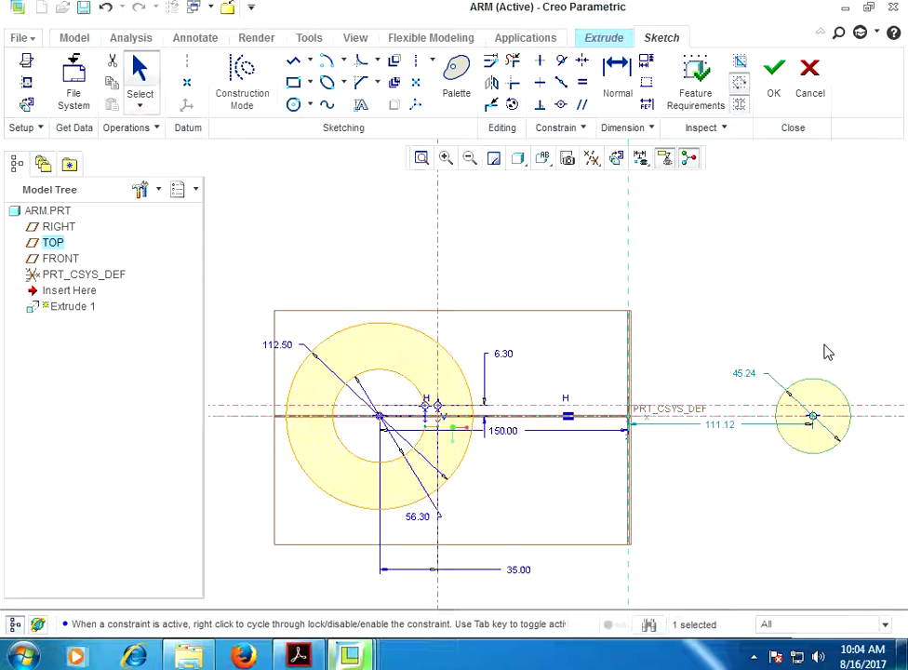
double_click(755, 374)
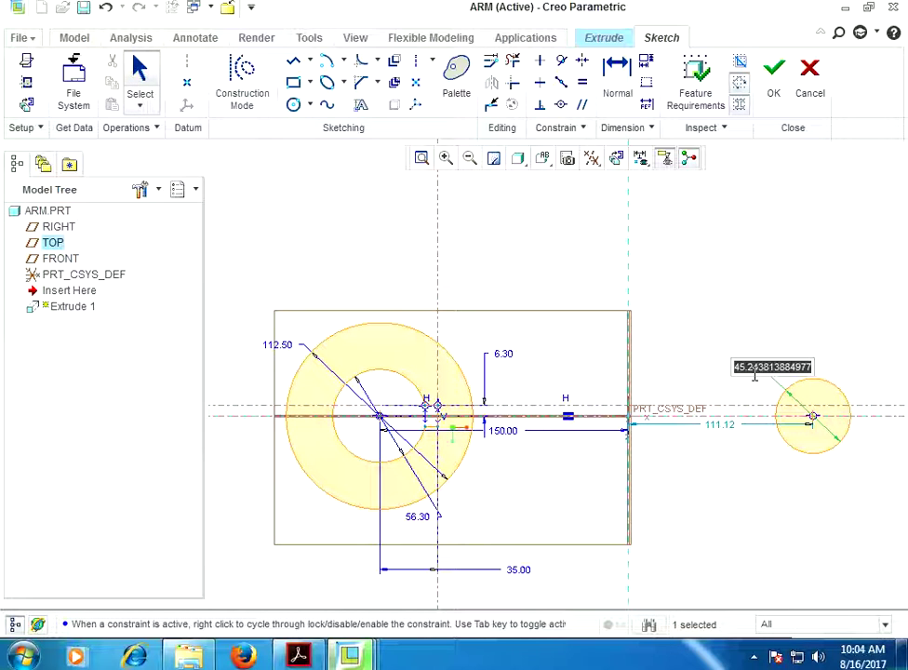
text(87.5)
key(Return)
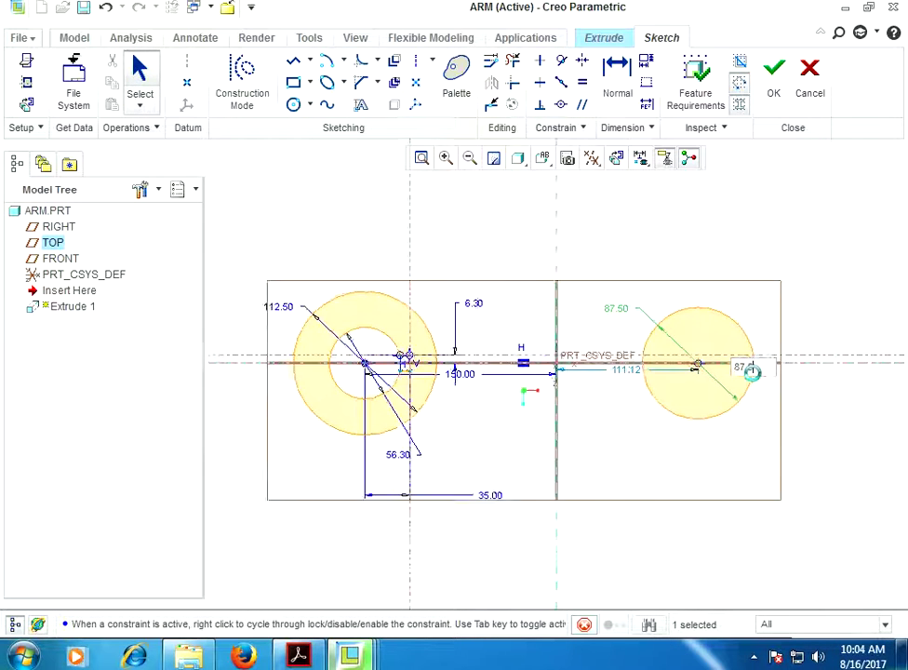
Add a small inner circle in the right ring with a 43.8 diameter
click(293, 104)
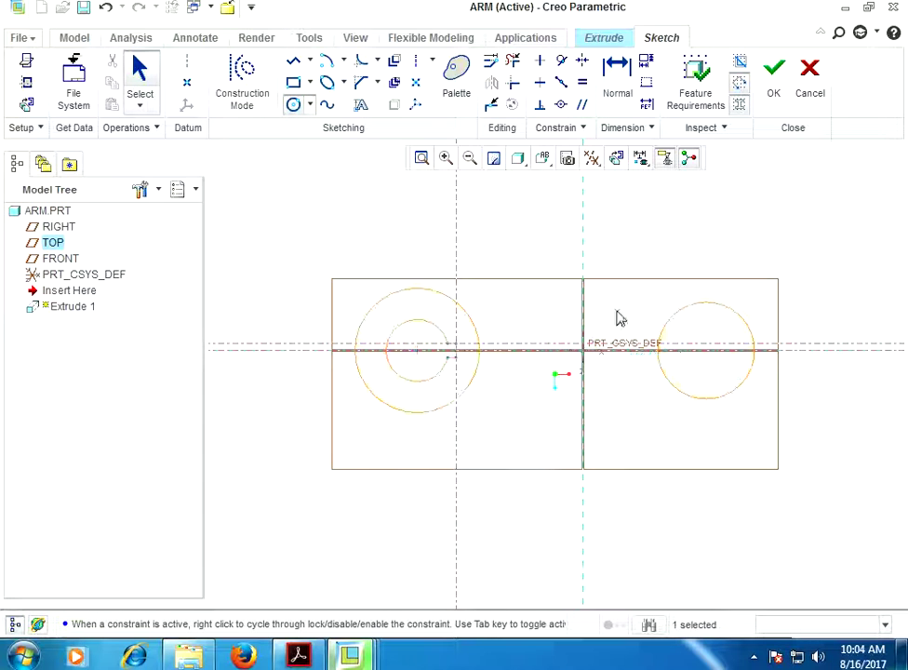
click(707, 351)
click(712, 332)
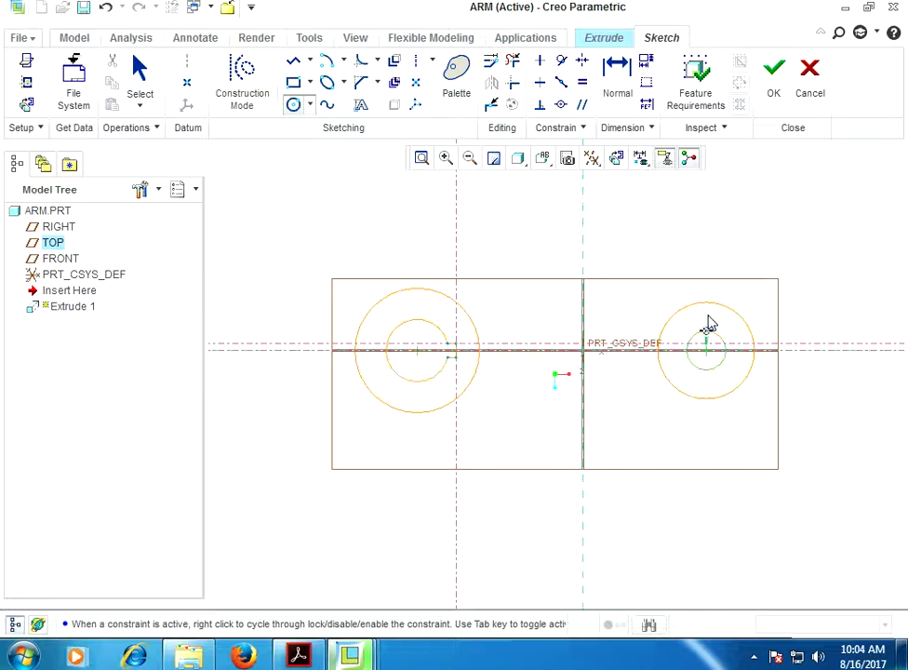
middle_click(710, 320)
scroll(679, 321, down, 2)
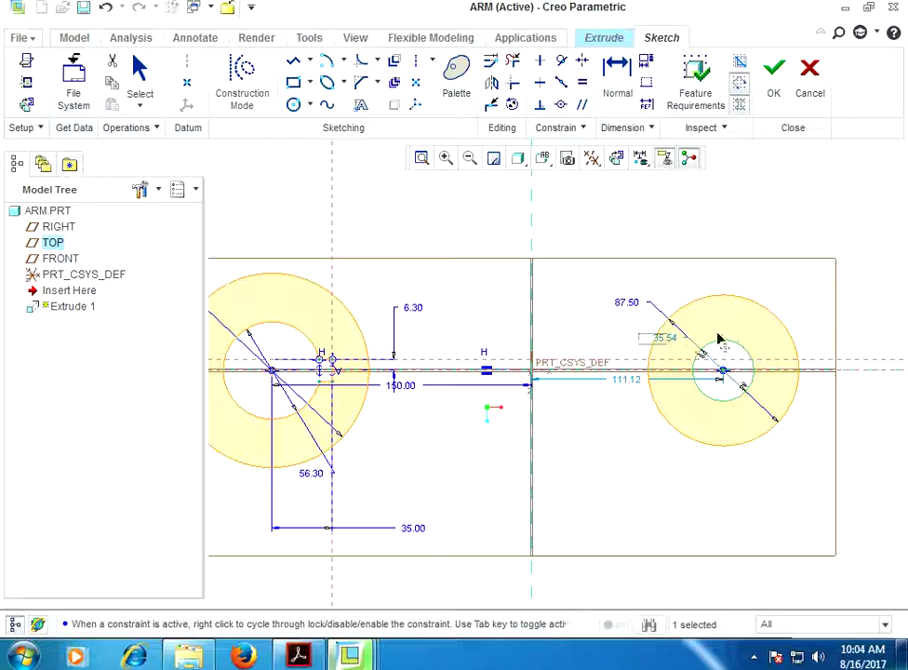
double_click(803, 305)
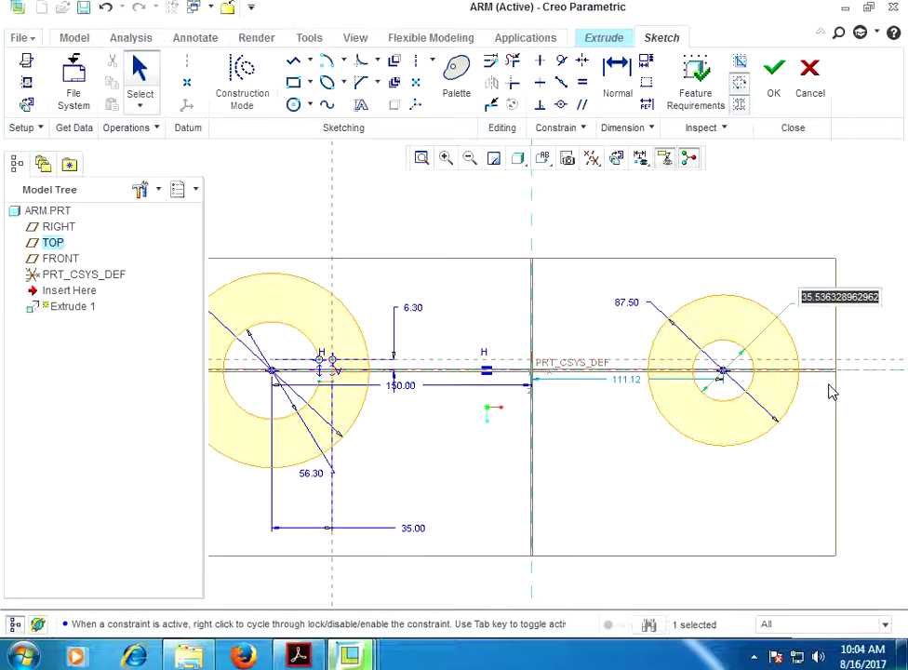
text(43.8)
scroll(827, 377, up, 2)
key(Return)
Move the 111.12 ring-spacing dimension below the circle and change it to 150
scroll(699, 349, down, 2)
scroll(738, 361, down, 2)
scroll(819, 414, up, 2)
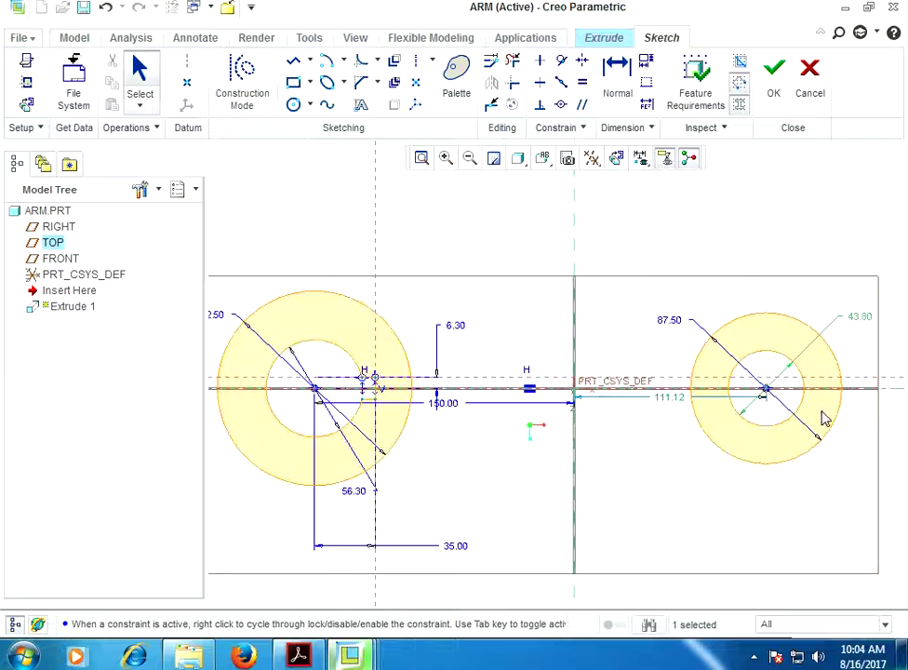
drag(666, 400, 669, 513)
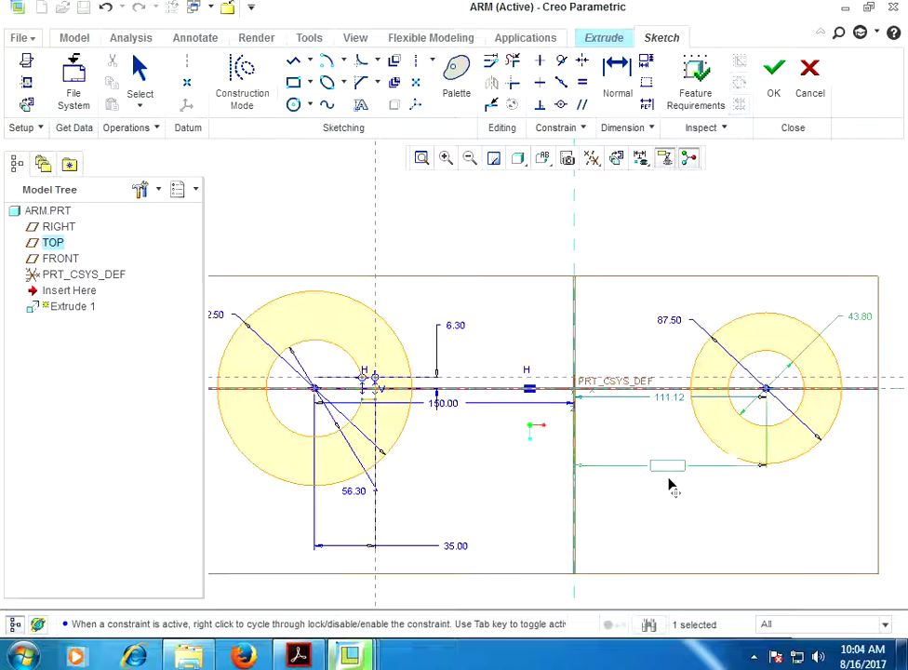
double_click(688, 507)
text(15)
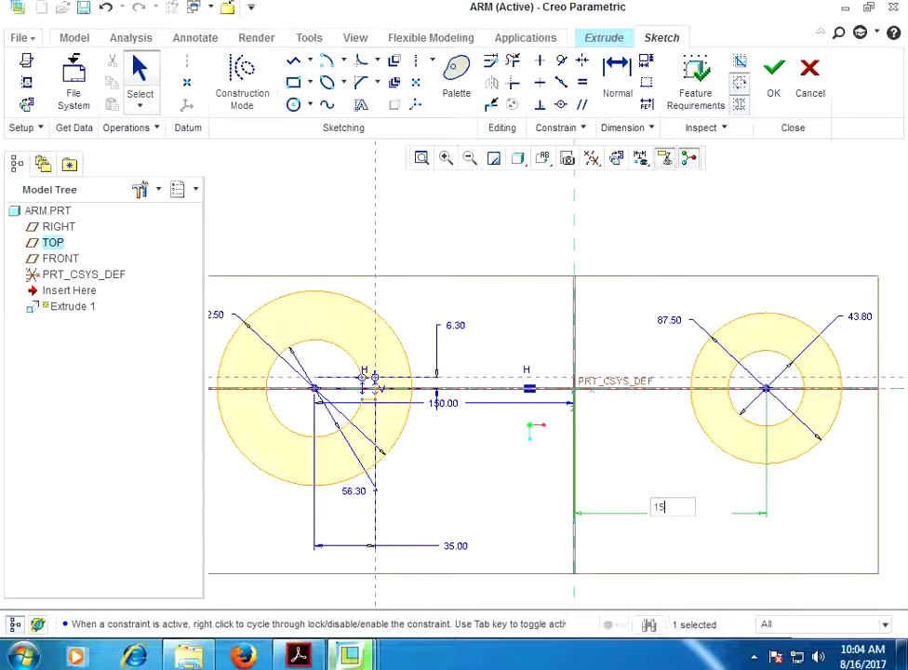
text(0)
key(Return)
scroll(430, 314, down, 1)
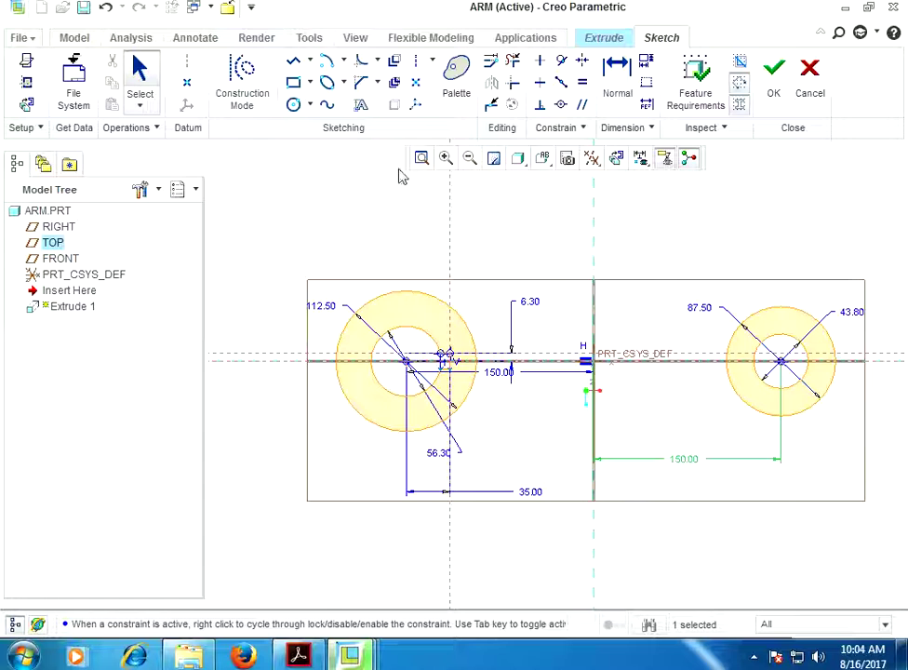
Start a tangent line from the left ring, then cancel it
click(311, 62)
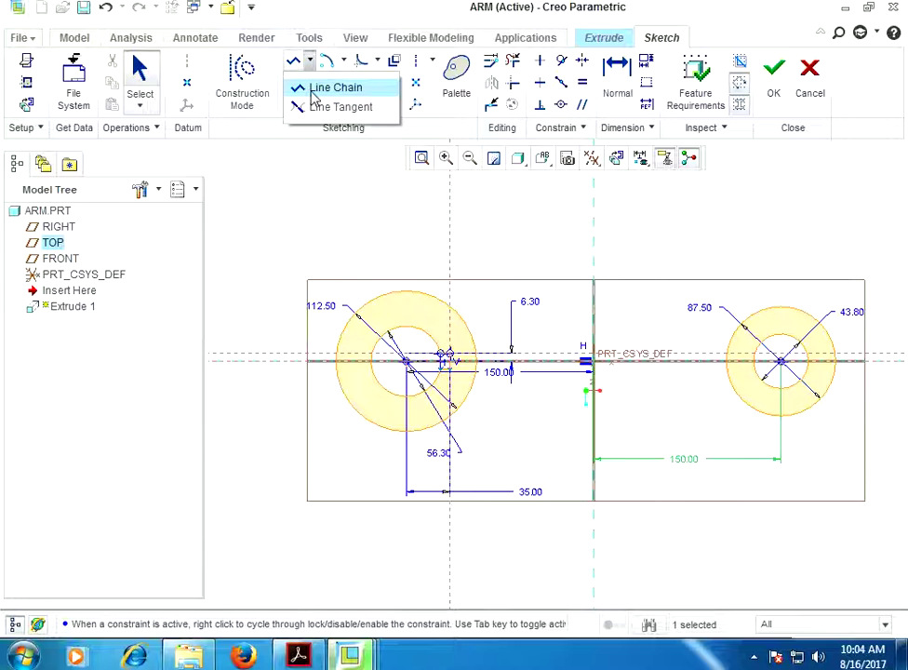
click(321, 105)
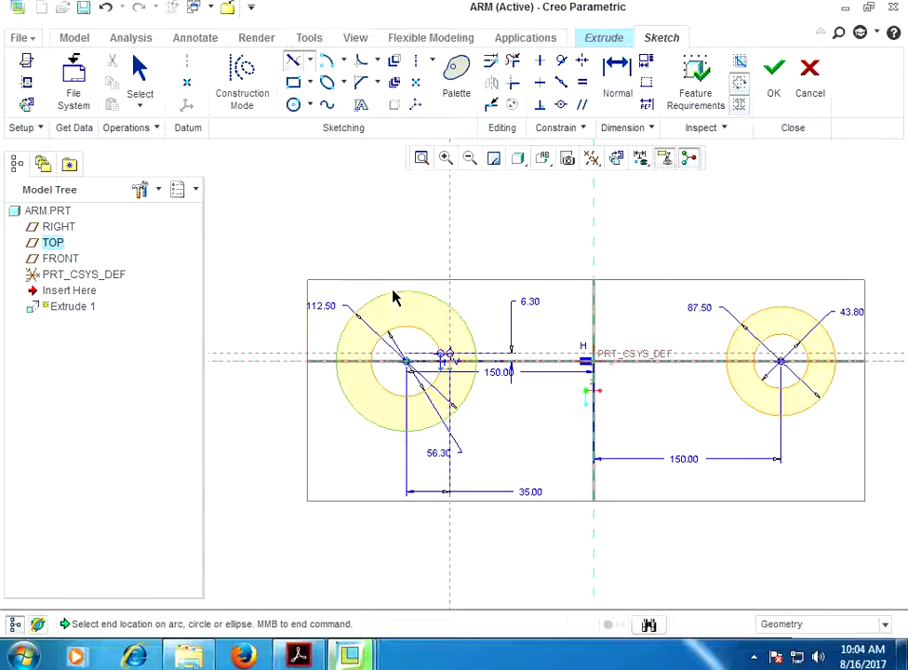
click(391, 295)
middle_click(700, 279)
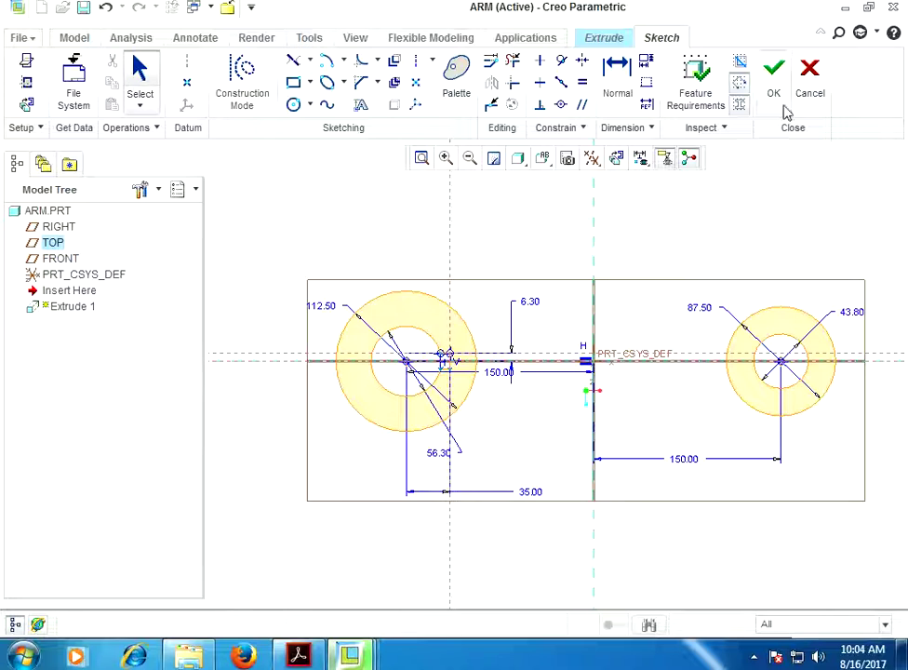
Extrude both ring bosses symmetrically to 62.5 depth after checking the arm drawing
click(772, 74)
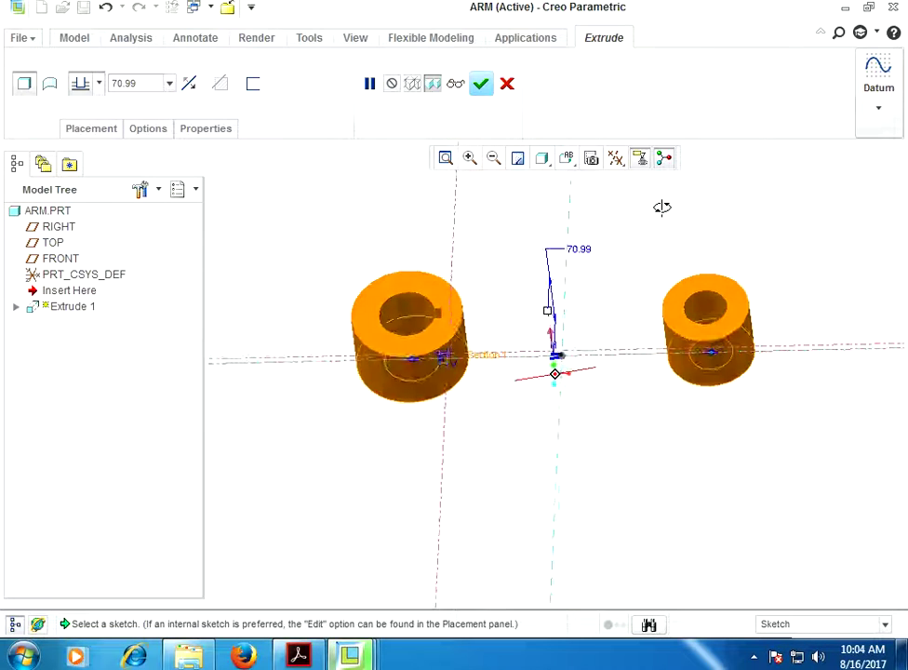
click(99, 84)
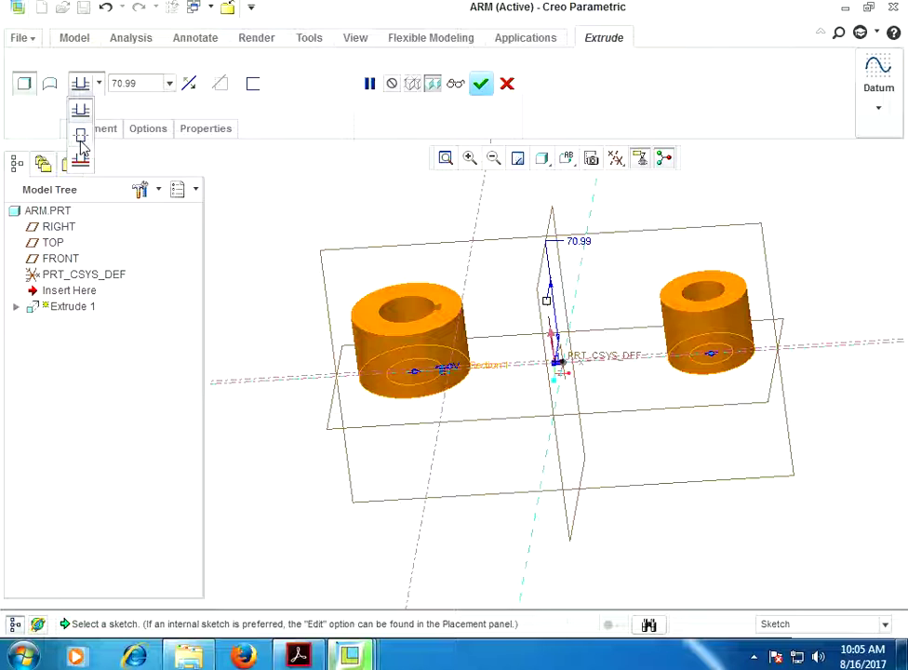
click(81, 139)
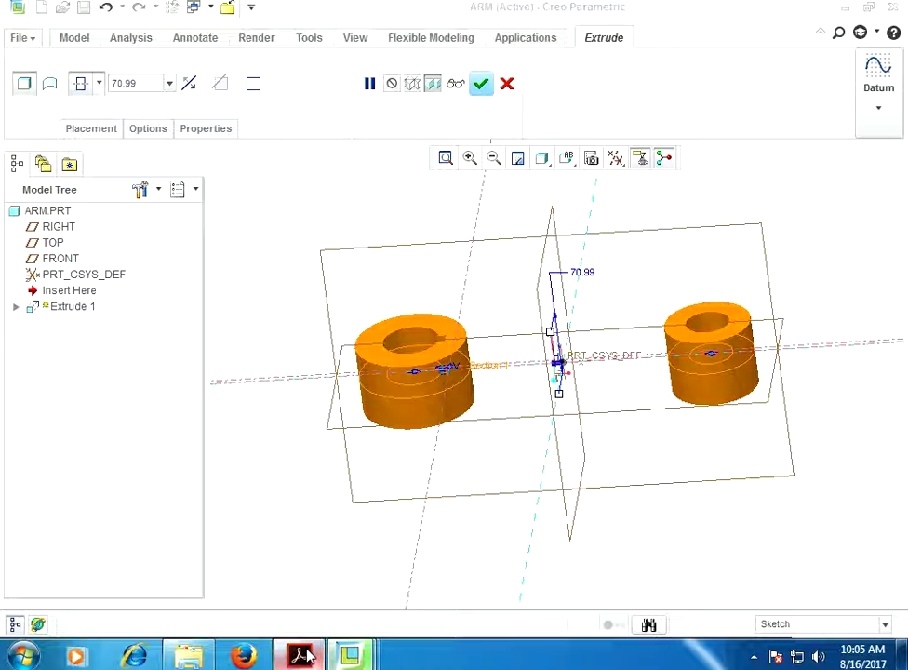
click(303, 656)
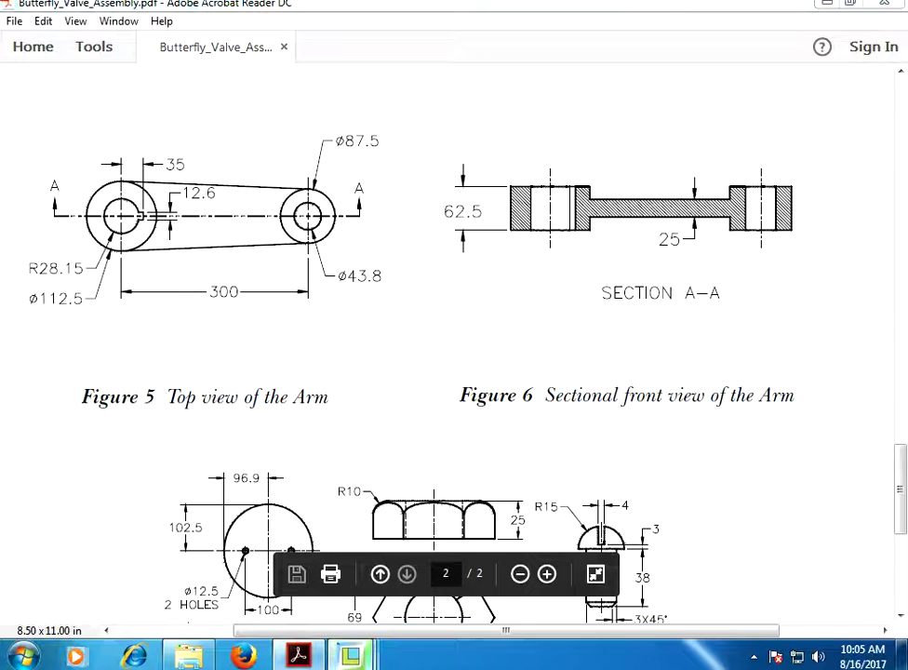
mouse_move(350, 656)
click(649, 558)
double_click(146, 89)
text(62)
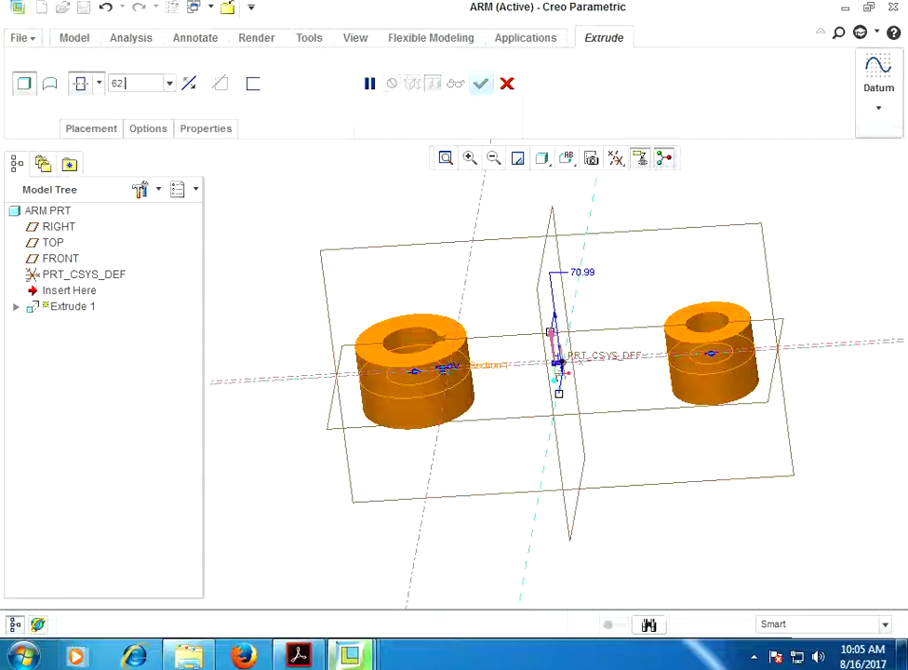
text(.5)
key(Return)
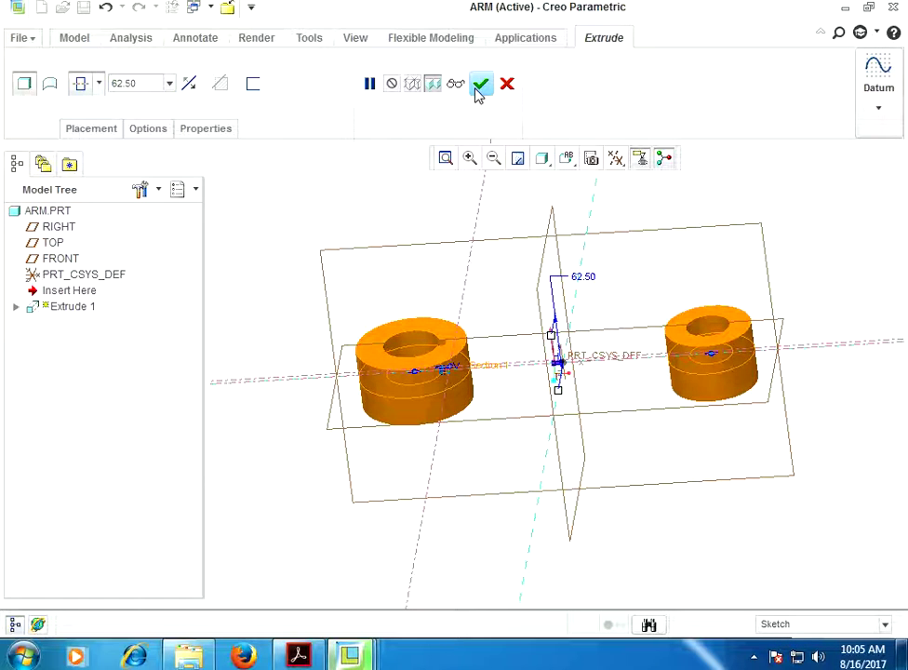
click(479, 89)
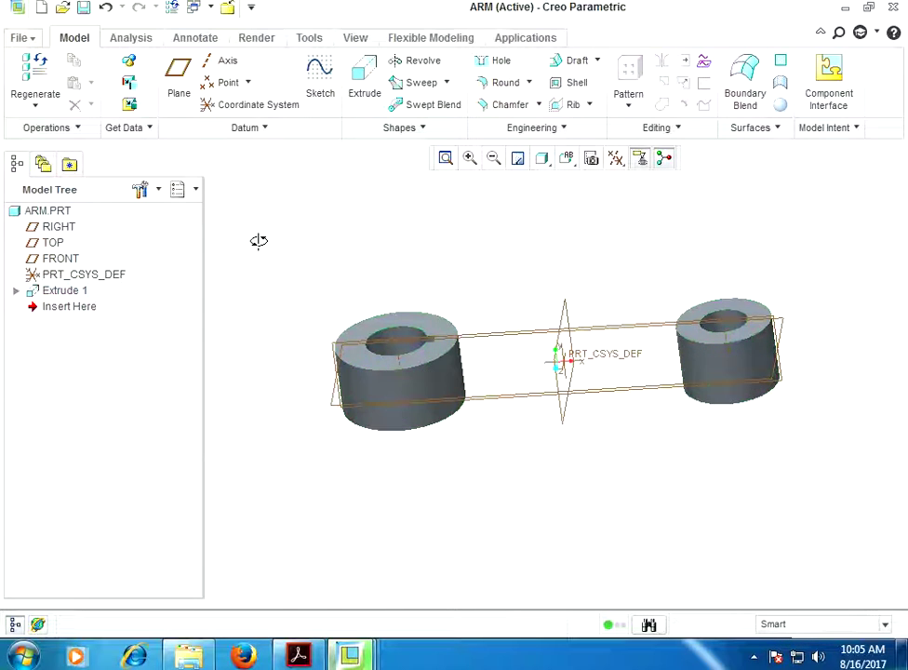
middle_drag(257, 244, 280, 263)
click(364, 91)
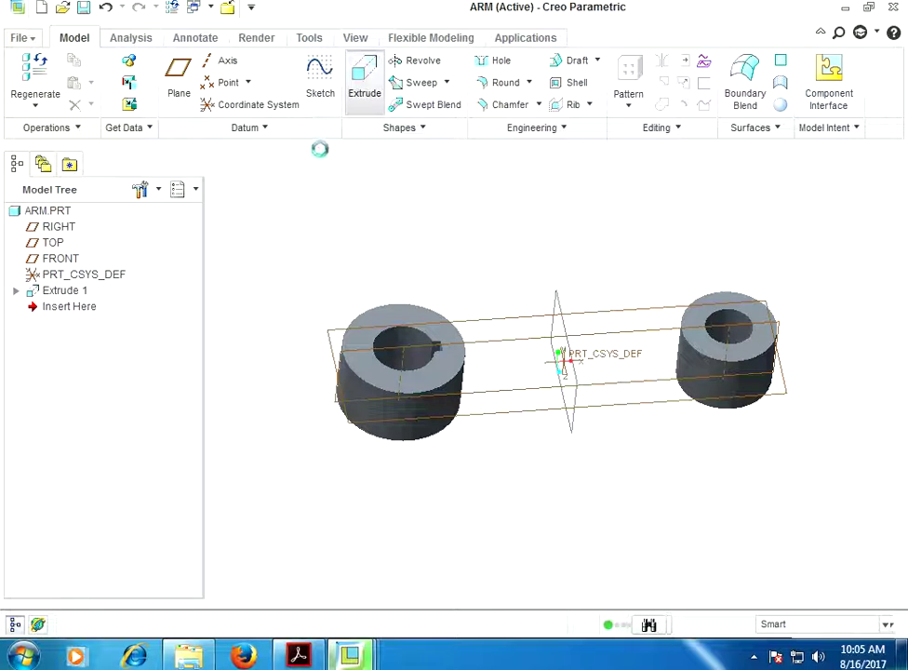
Set up the new extrusion's sketch on the TOP plane
mouse_move(320, 320)
middle_down()
mouse_move(341, 316)
mouse_move(349, 335)
middle_up()
mouse_move(333, 278)
middle_down()
mouse_move(385, 249)
mouse_move(385, 274)
middle_up()
scroll(446, 338, down, 3)
scroll(531, 366, down, 3)
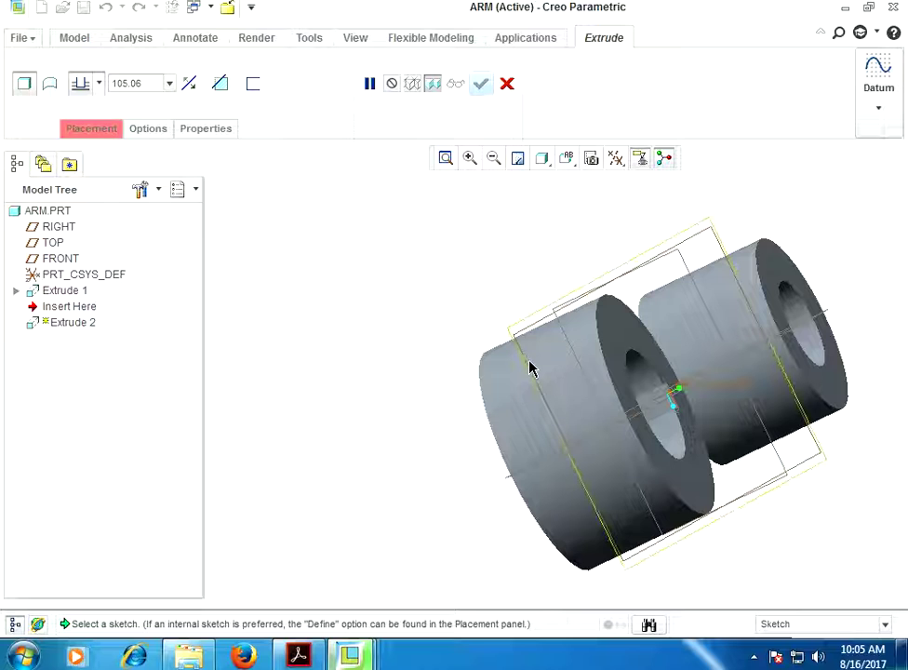
click(453, 391)
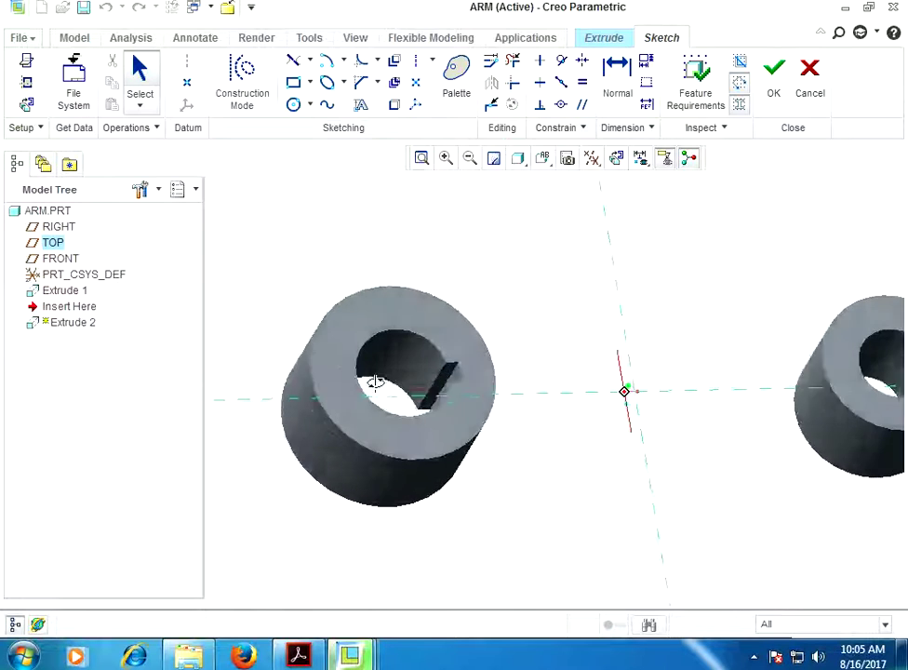
click(623, 159)
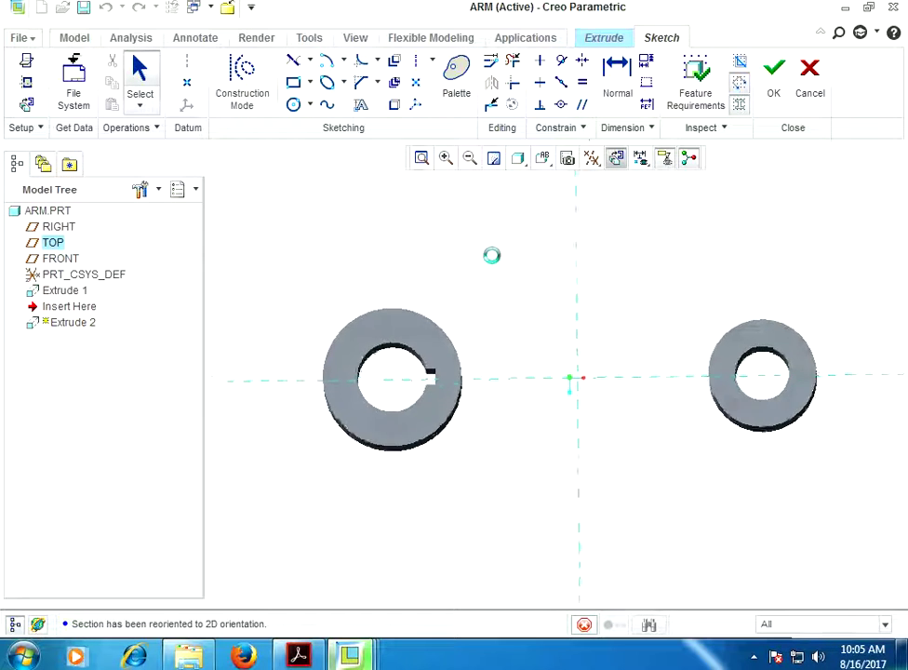
Add both Extrude 1 boss outer surfaces as sketch references
right_click(496, 258)
click(519, 282)
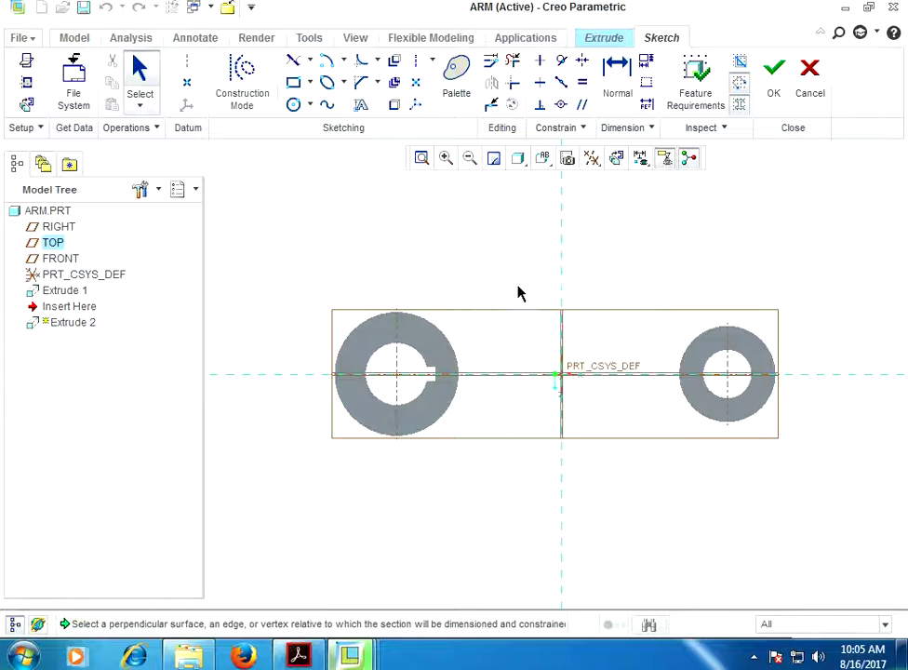
click(455, 346)
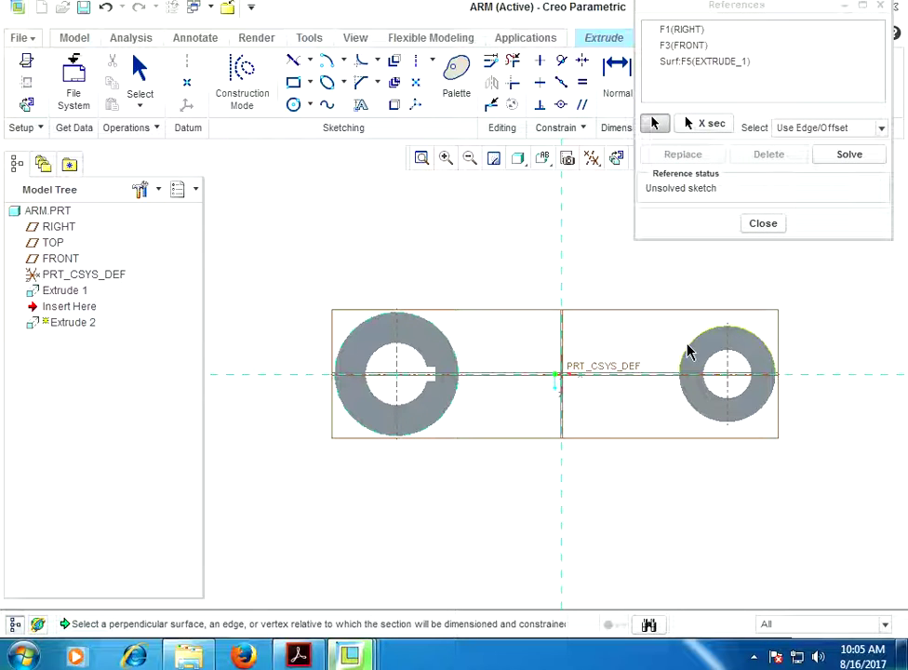
click(690, 349)
click(763, 223)
scroll(703, 266, down, 2)
scroll(704, 274, up, 2)
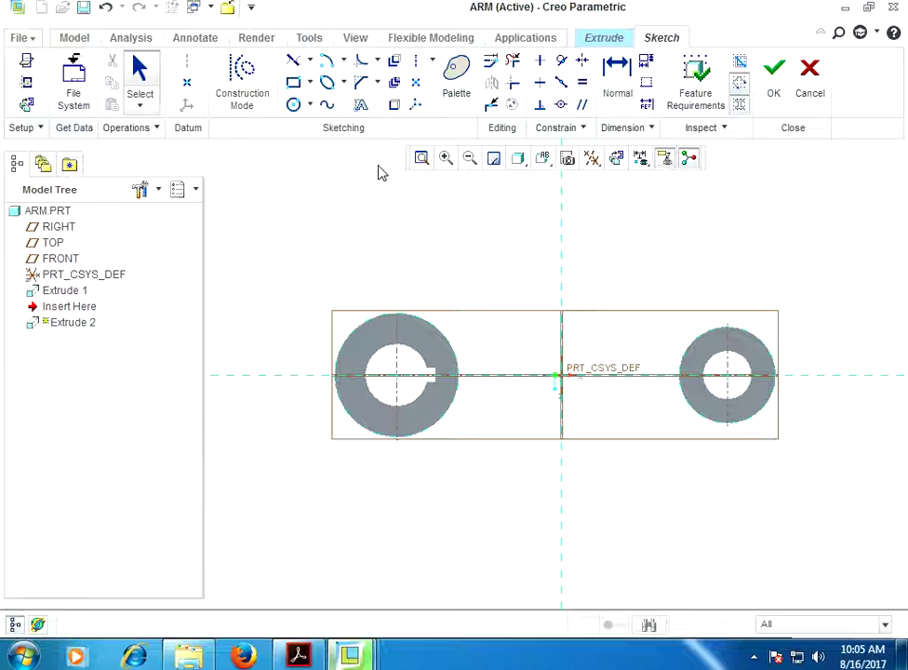
Draw circles matching the outer edges of the left and right bosses
click(297, 63)
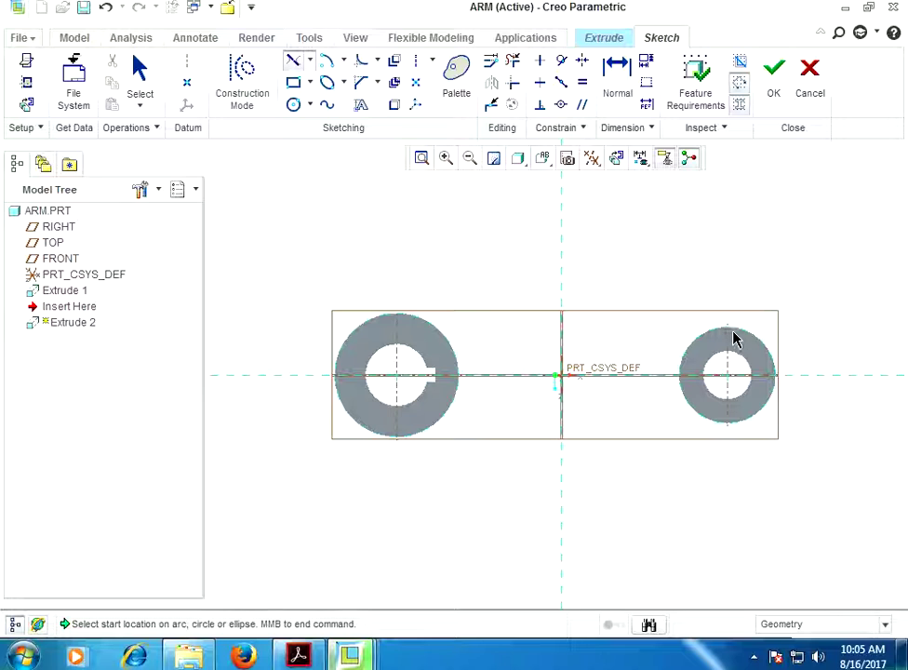
middle_click(551, 227)
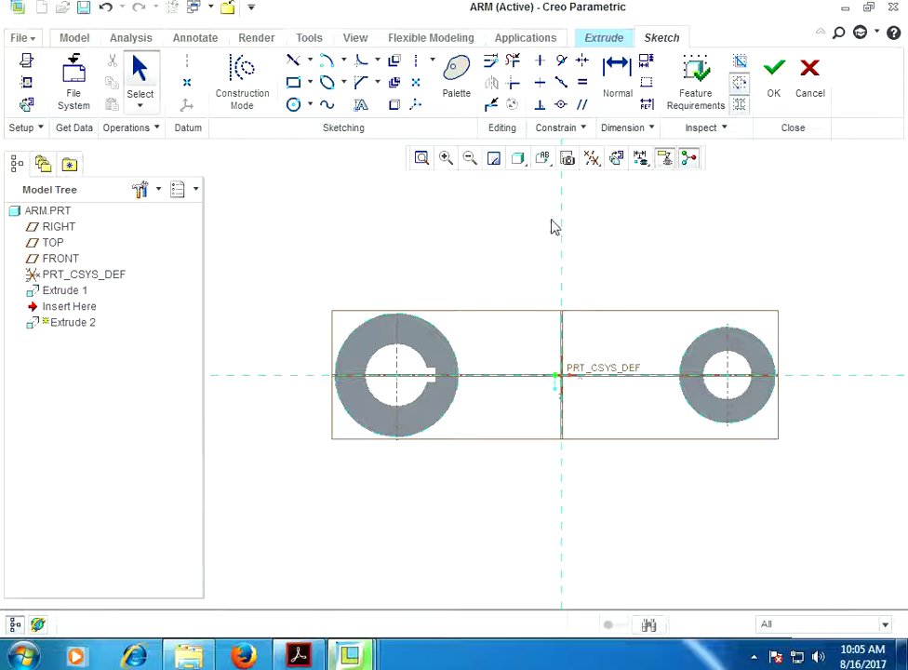
click(295, 104)
click(397, 375)
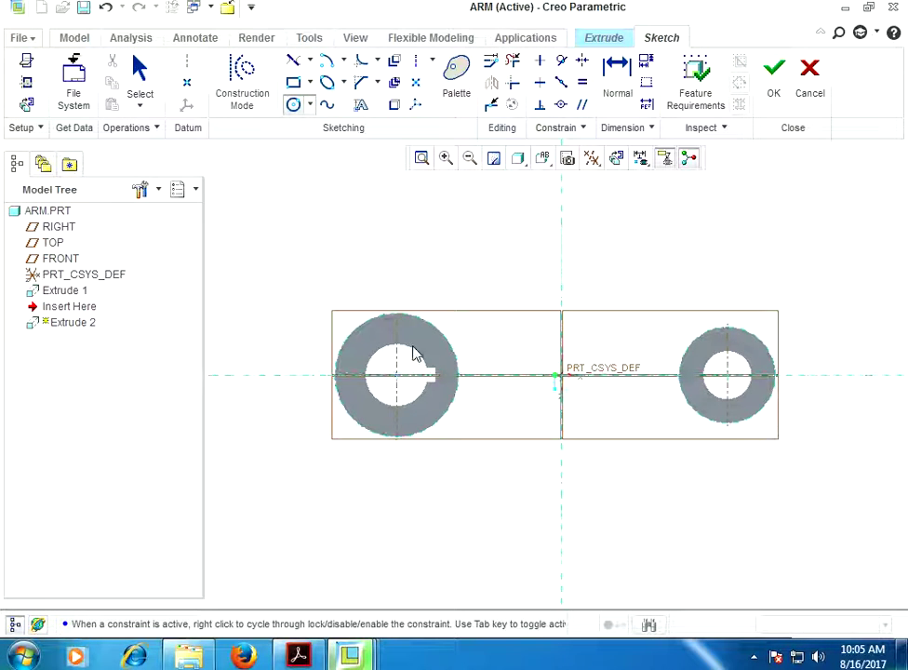
click(426, 320)
click(727, 376)
click(747, 334)
middle_click(748, 334)
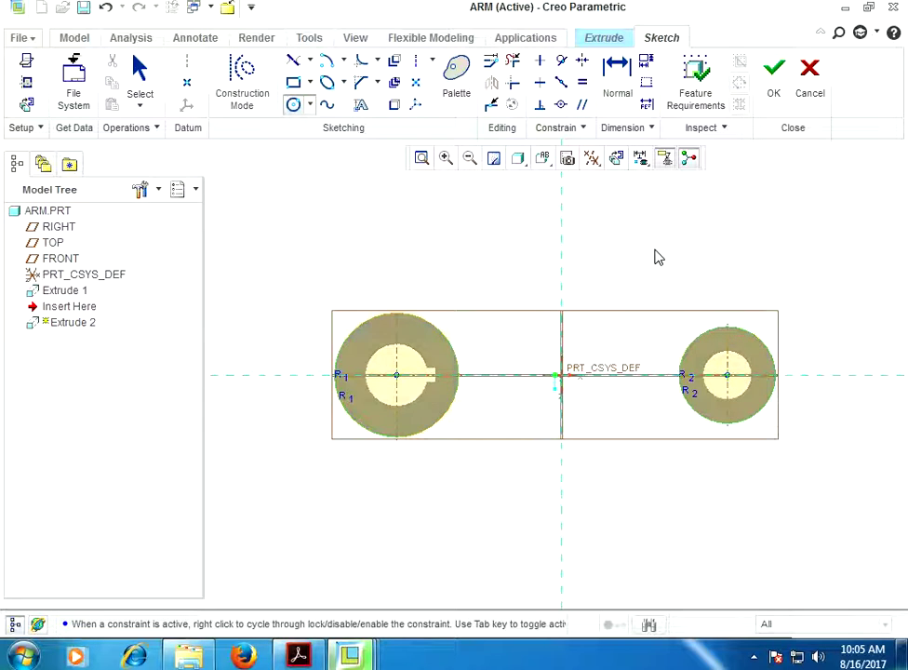
Draw upper and lower tangent lines joining the left and right boss circles
click(294, 60)
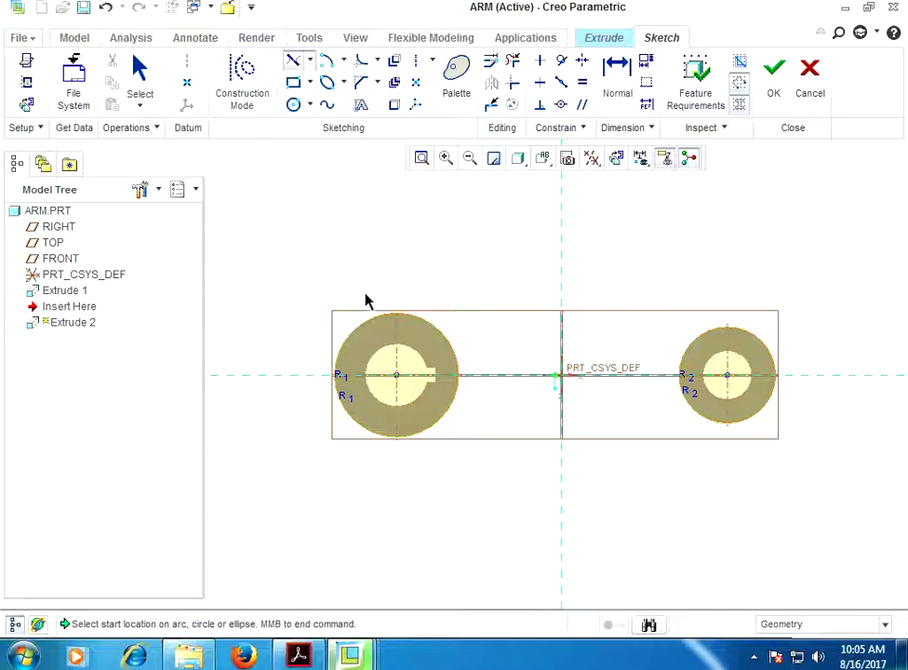
click(390, 318)
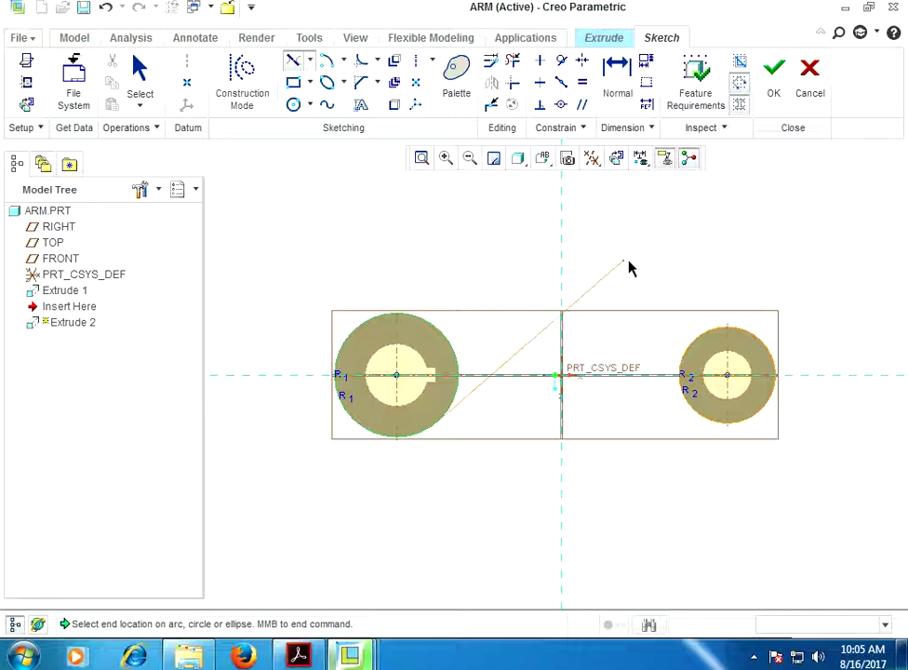
click(749, 421)
click(376, 325)
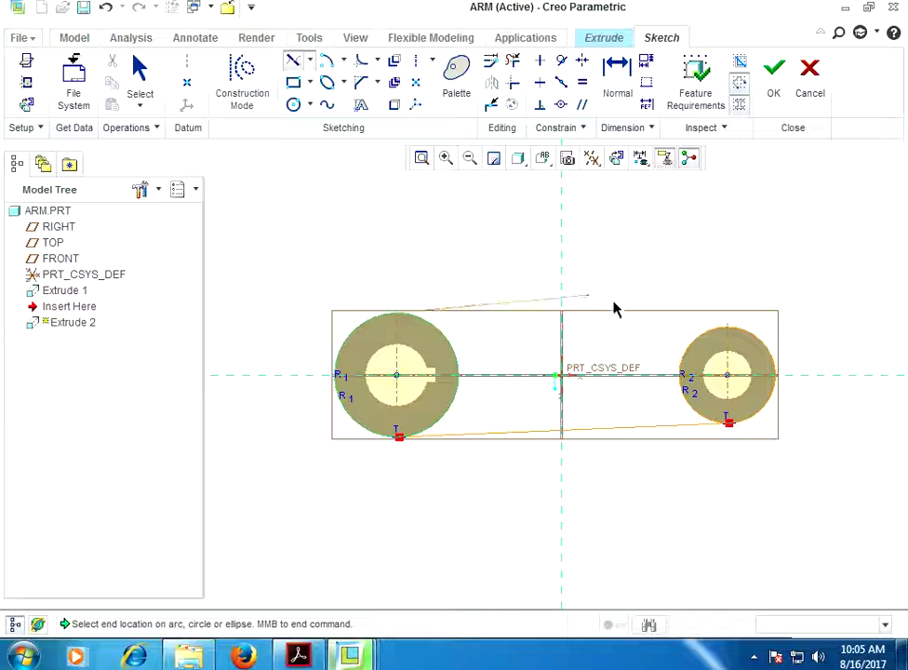
click(749, 340)
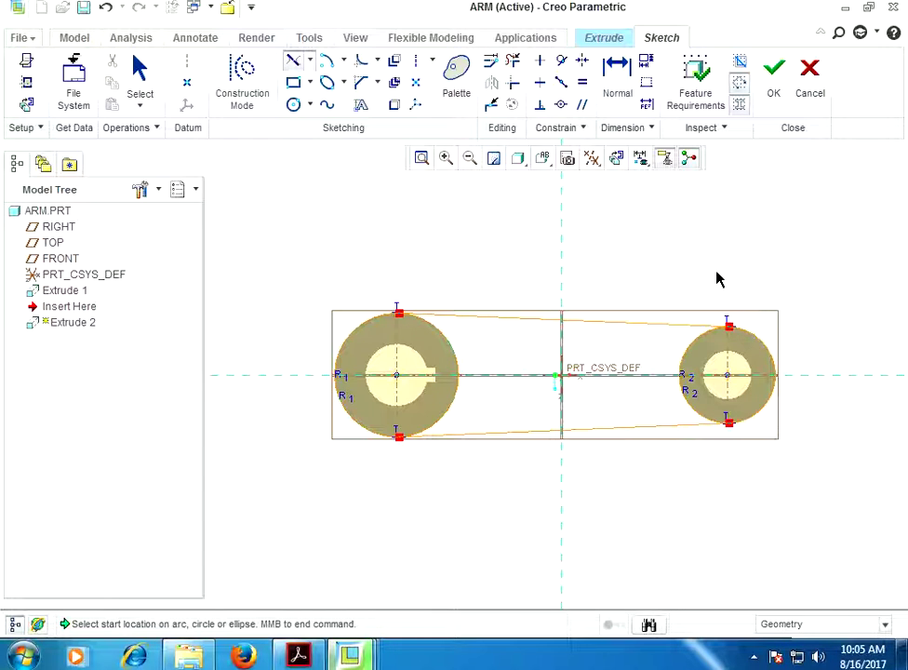
middle_click(602, 207)
Trim away the inner arcs of both boss circles
click(512, 59)
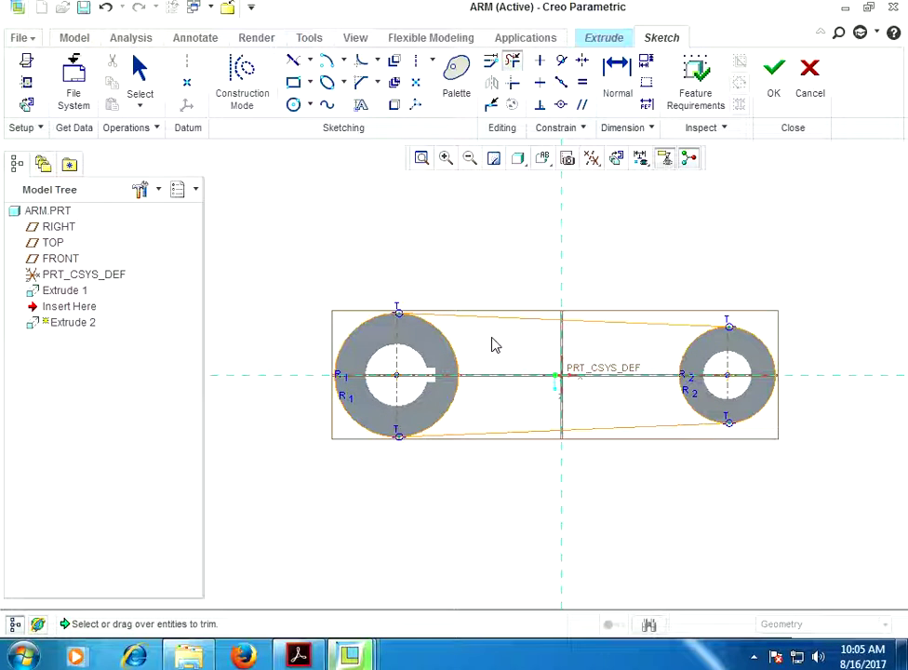
drag(356, 197, 365, 488)
drag(785, 451, 752, 313)
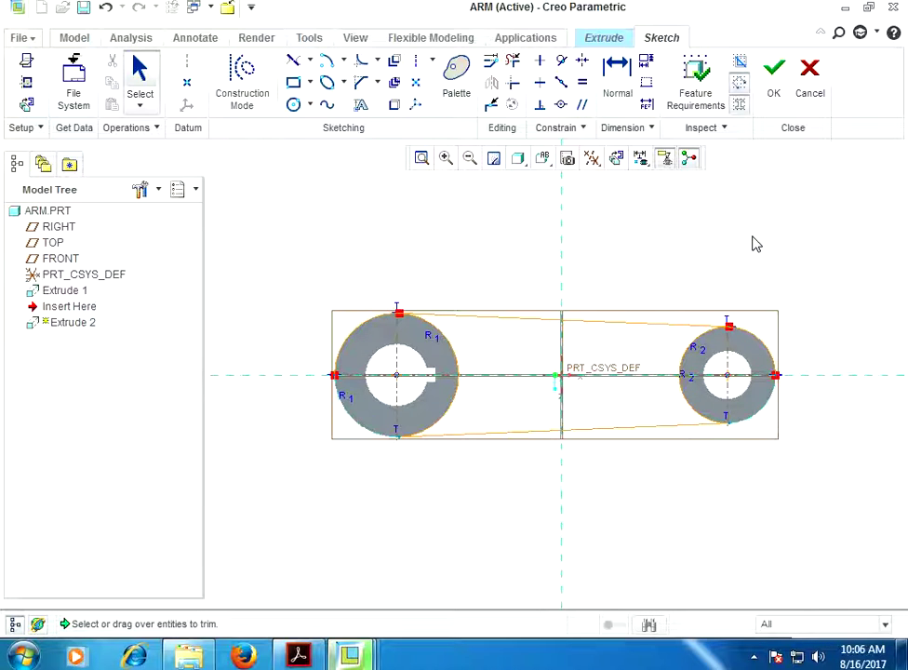
scroll(430, 377, down, 1)
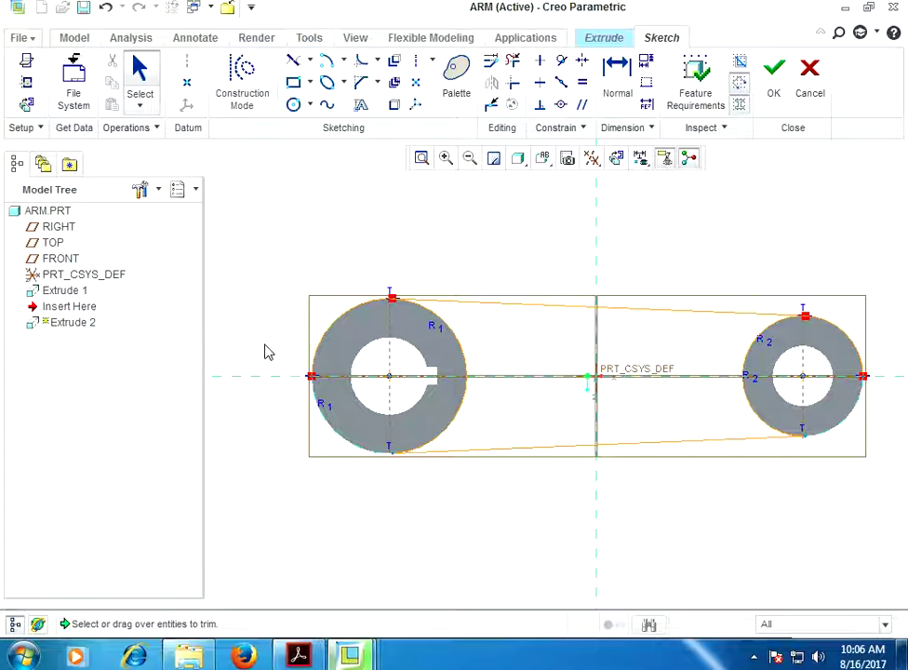
scroll(301, 395, down, 2)
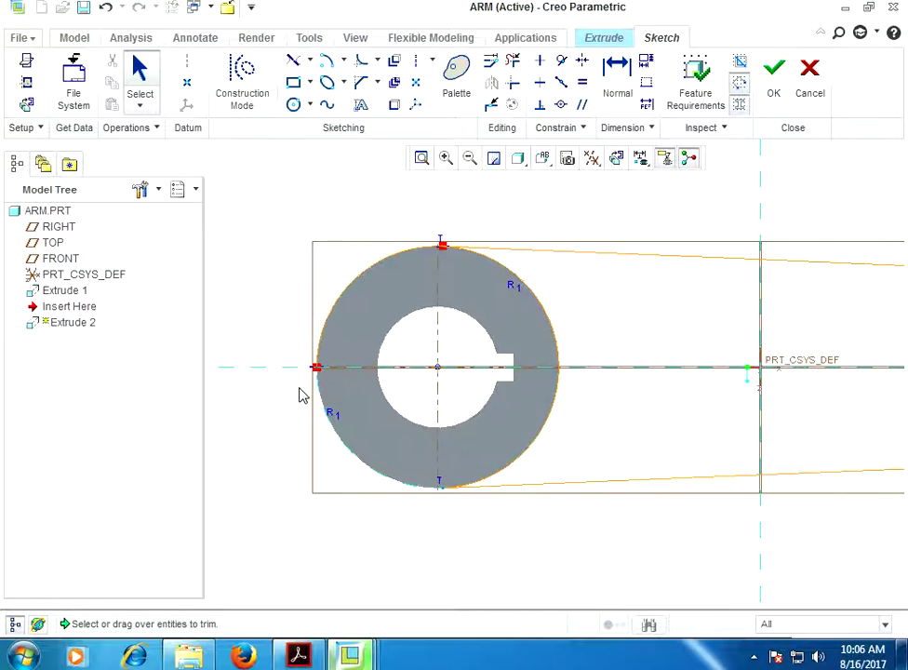
scroll(305, 391, down, 3)
scroll(307, 384, up, 1)
scroll(308, 385, up, 2)
scroll(308, 383, up, 2)
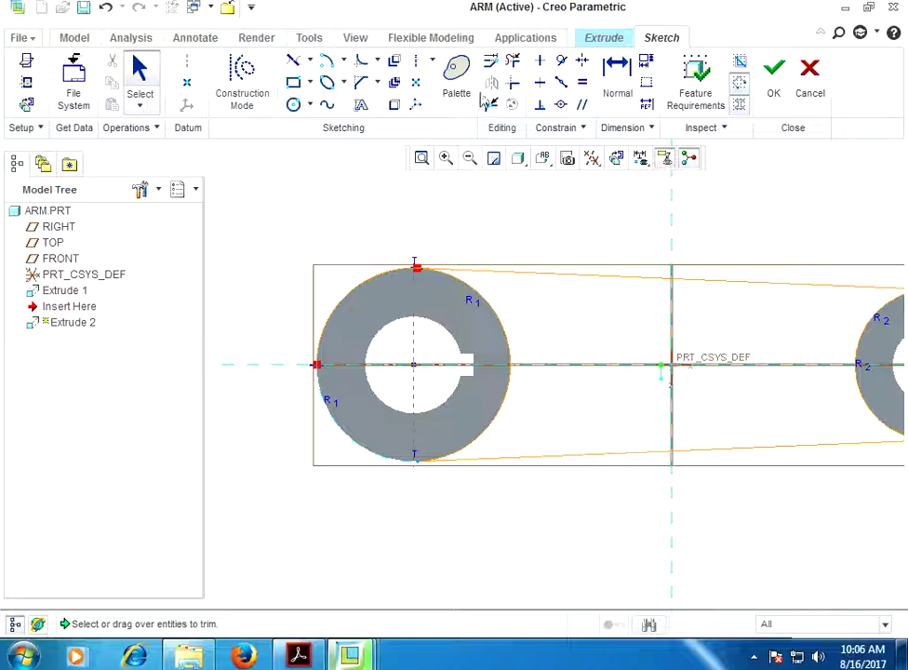
Trim the leftover arcs on both circles to close the arm outline
click(515, 63)
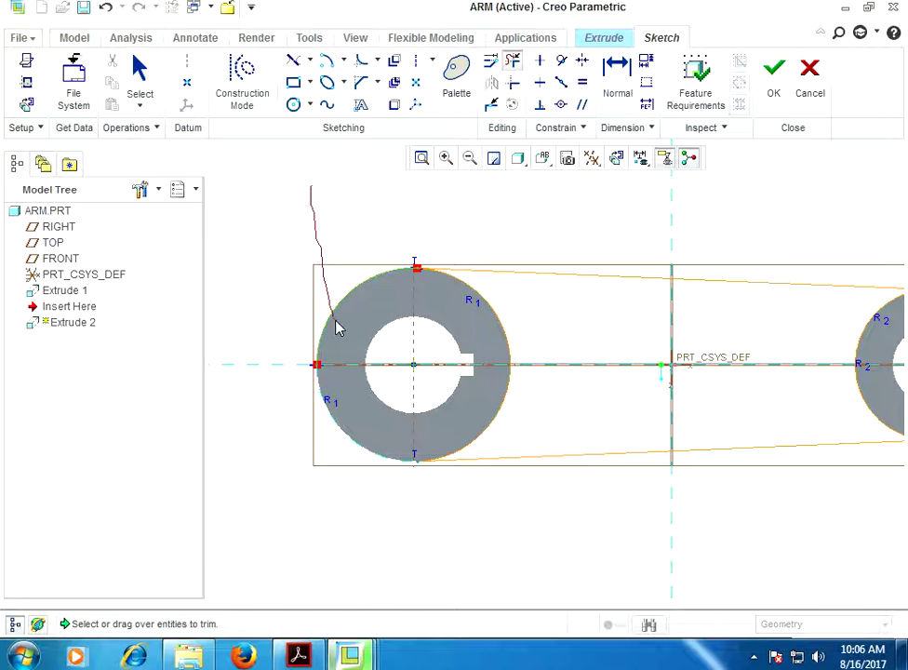
drag(337, 327, 341, 320)
scroll(249, 306, up, 2)
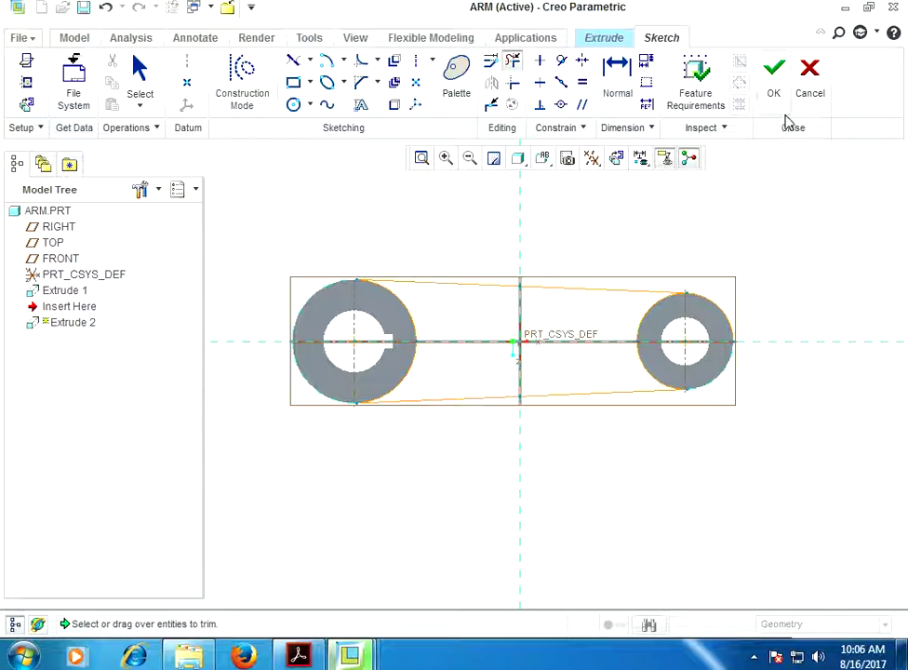
drag(726, 268, 716, 314)
middle_click(750, 302)
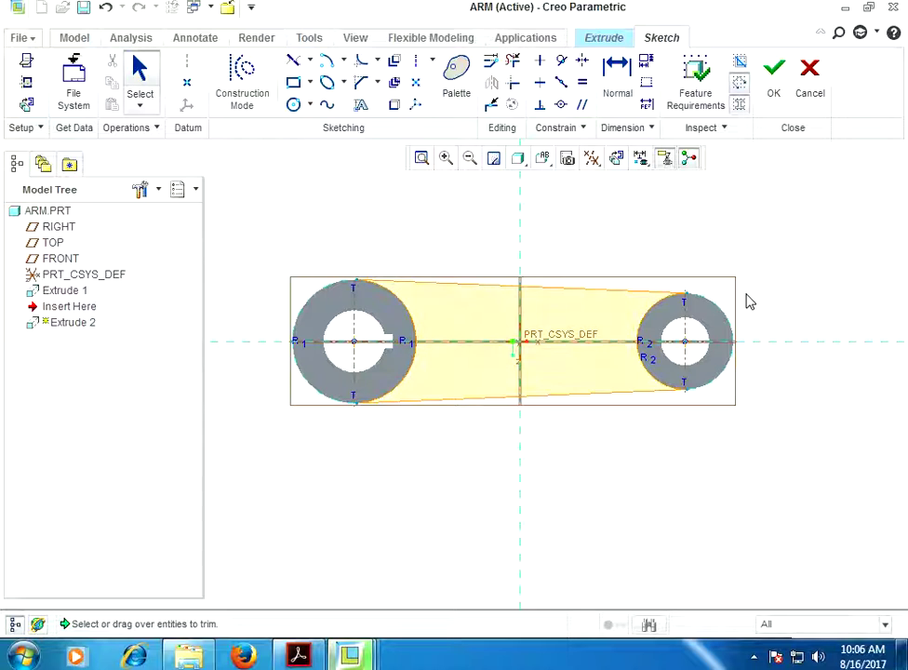
Extrude the arm web outline symmetrically to 25.00 depth as Extrude 2
click(773, 70)
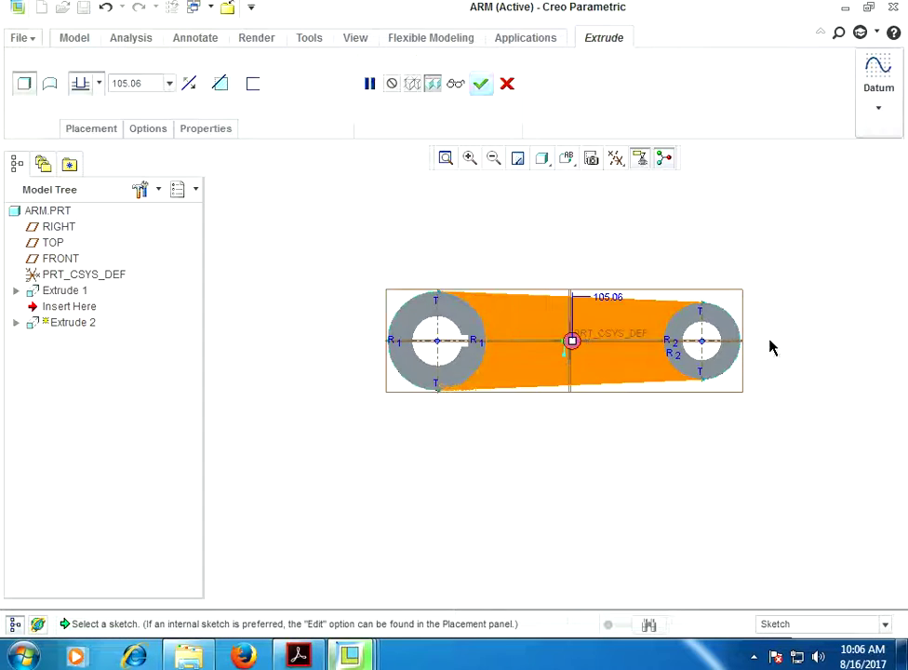
click(190, 85)
click(98, 83)
click(82, 130)
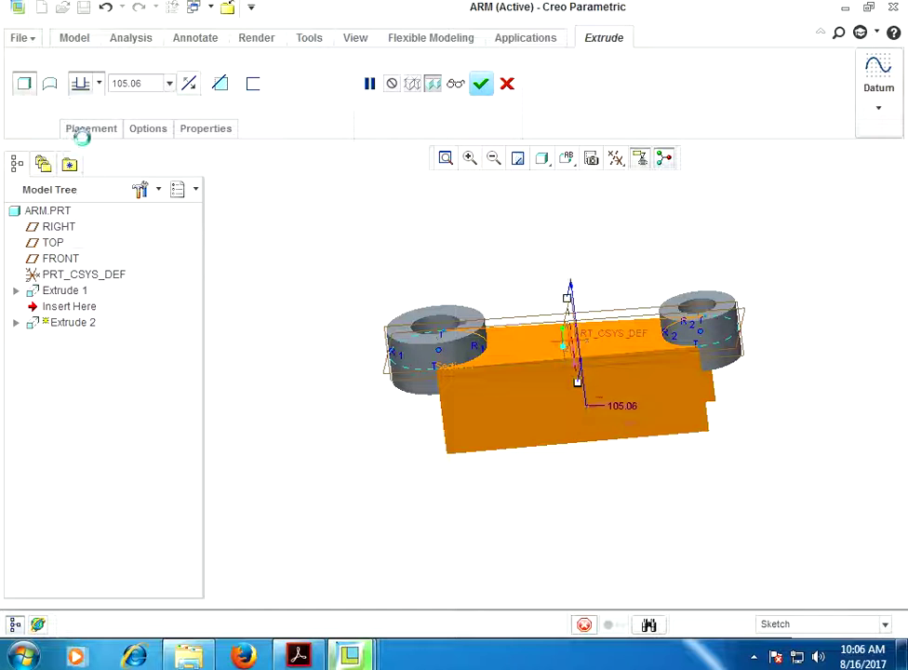
double_click(155, 84)
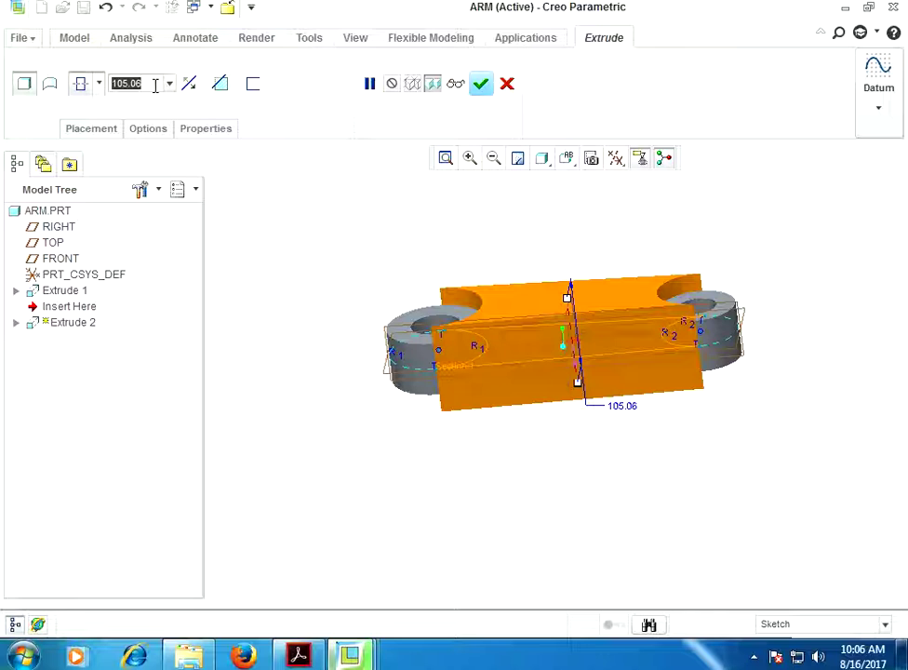
text(25)
key(Return)
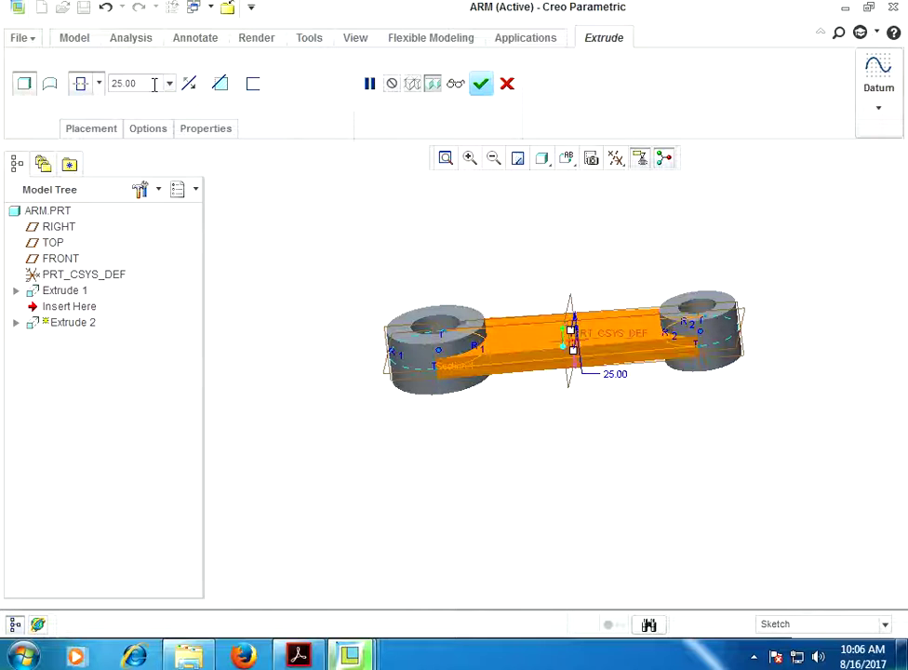
click(482, 84)
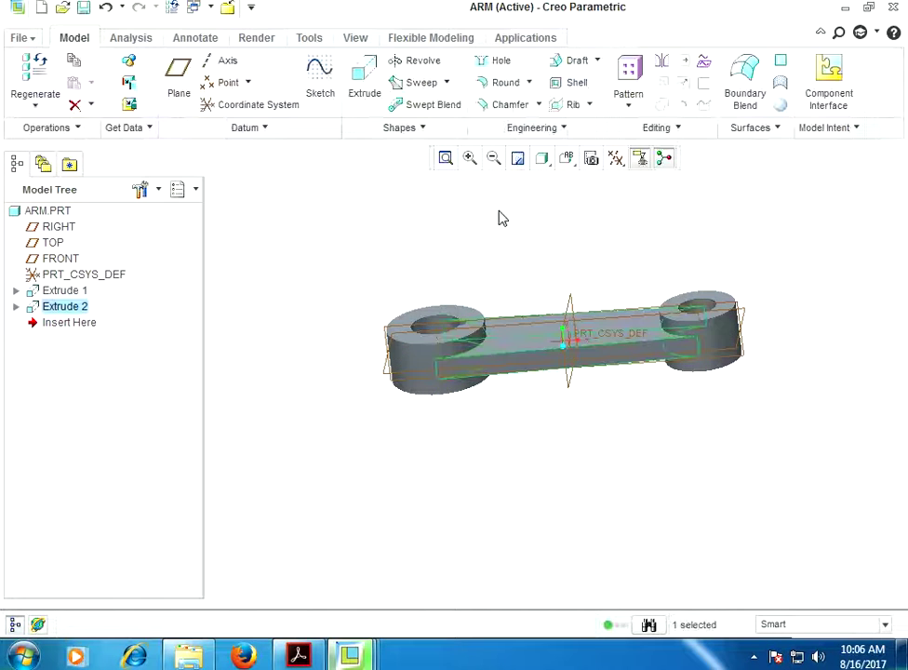
Save the finished ARM part
mouse_move(507, 233)
middle_down()
mouse_move(585, 230)
mouse_move(493, 229)
middle_up()
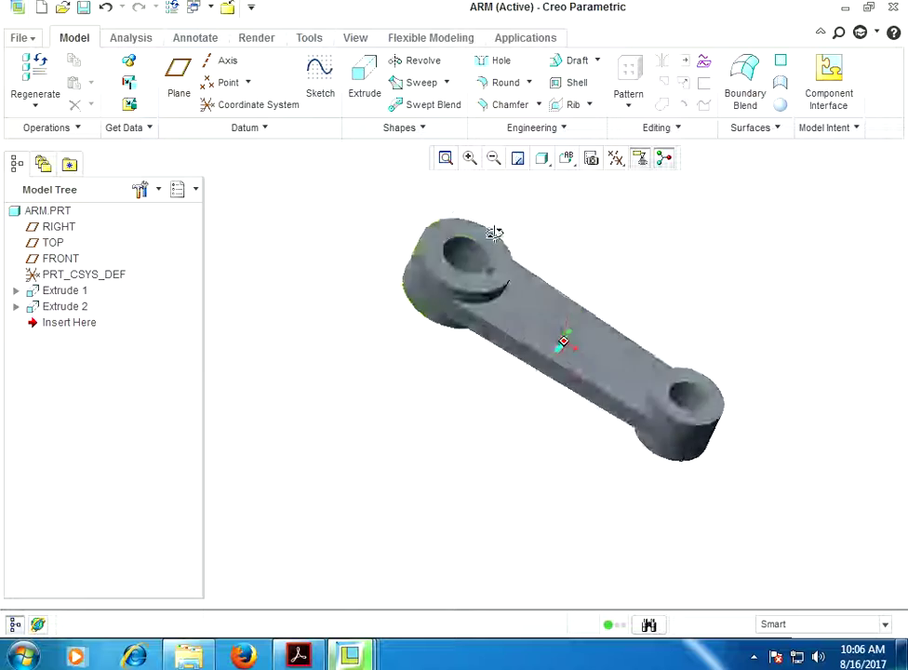
scroll(479, 219, up, 3)
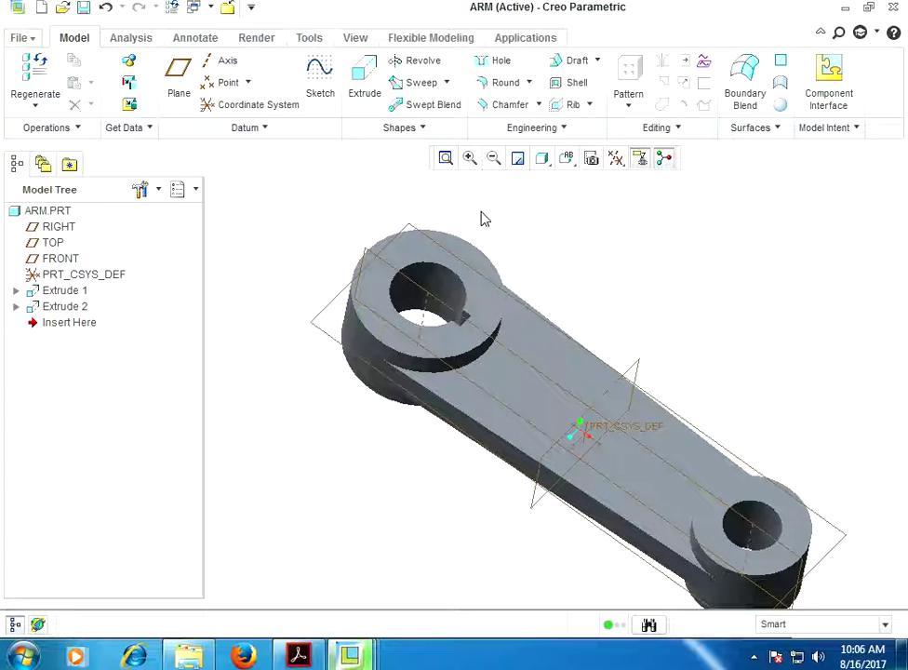
click(20, 38)
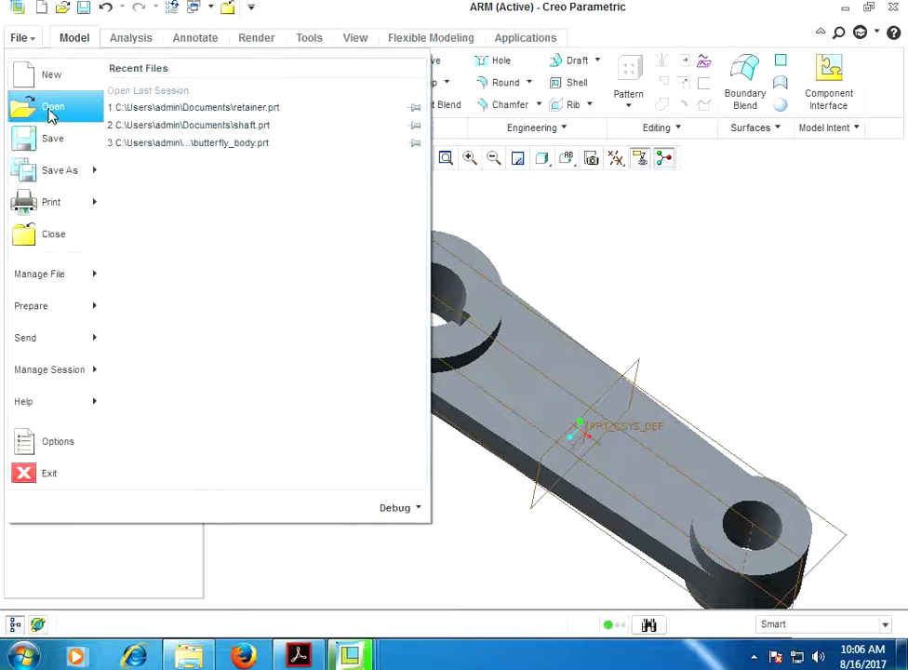
click(52, 138)
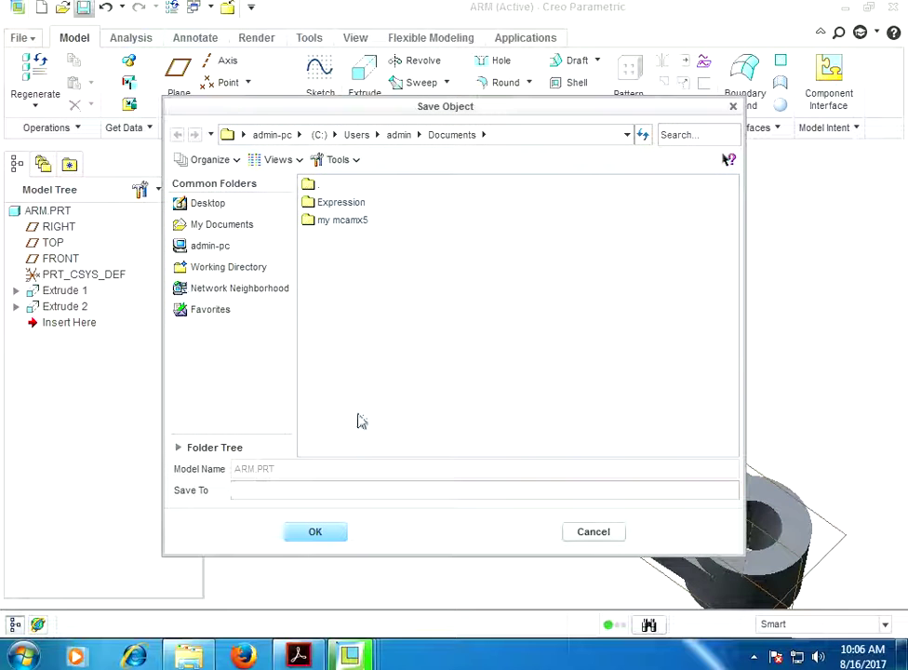
click(334, 540)
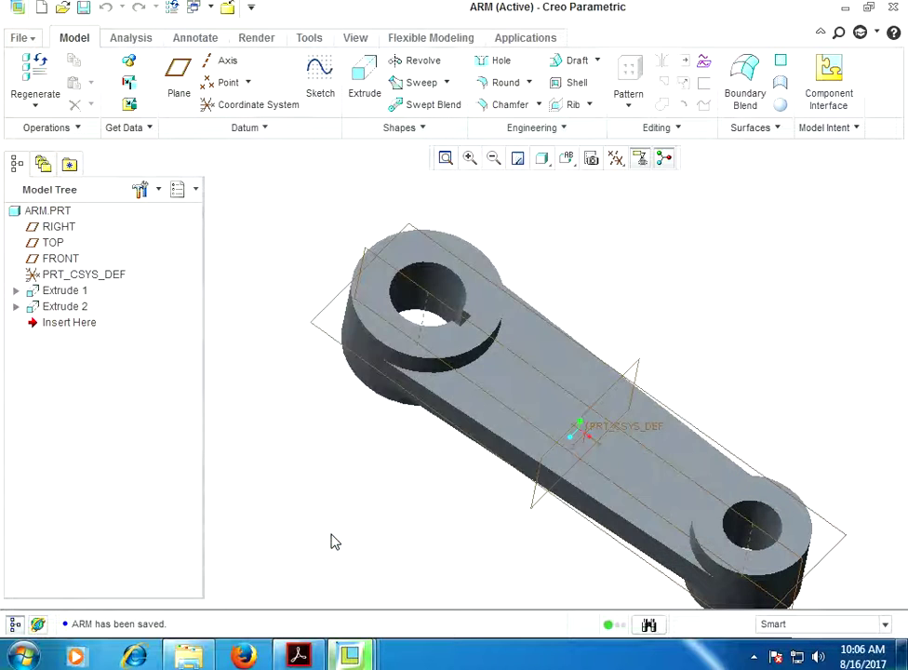
Start a new solid part with the default template turned off and its name field selected
click(26, 40)
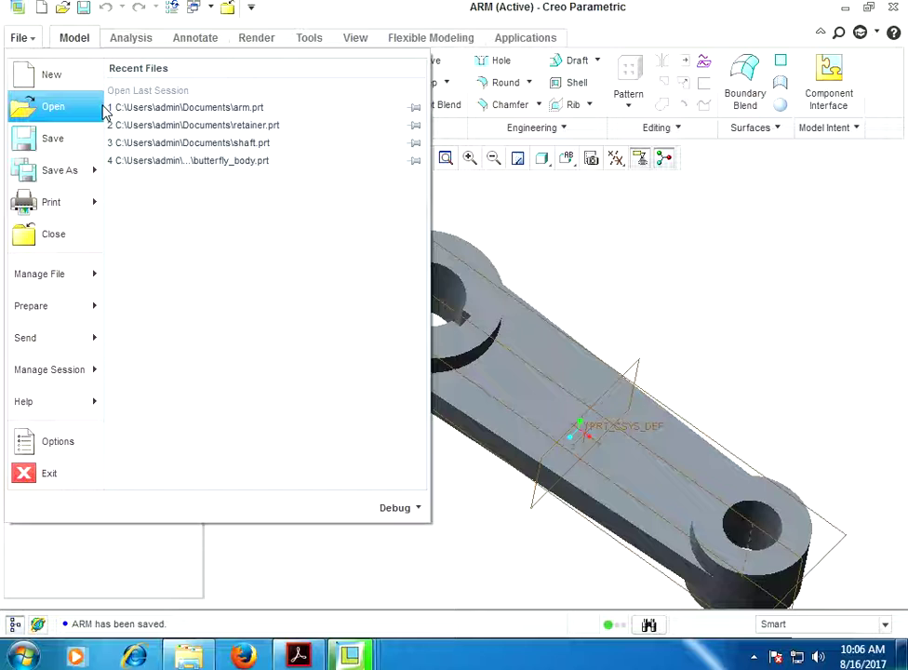
click(72, 80)
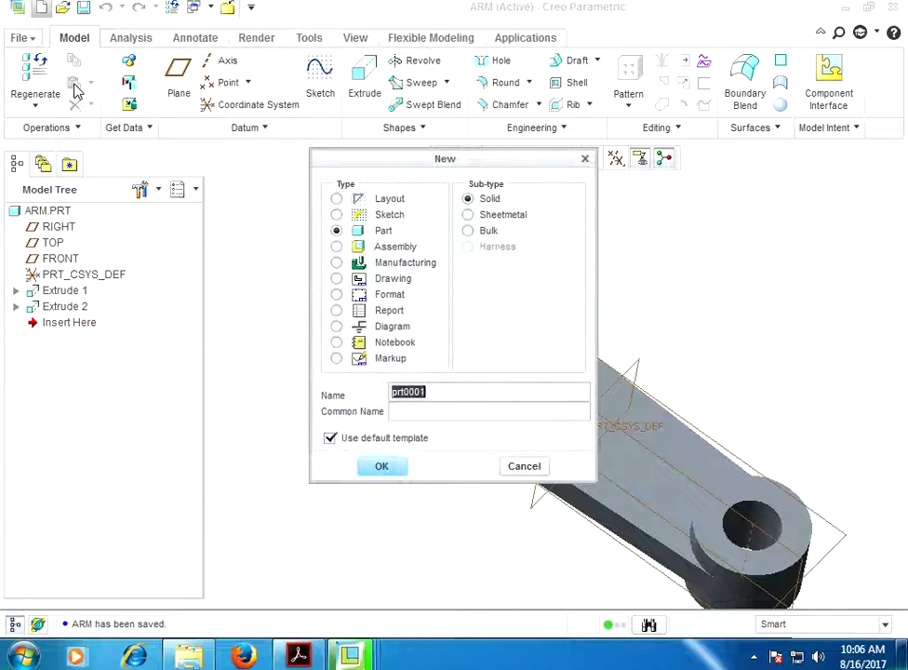
click(352, 445)
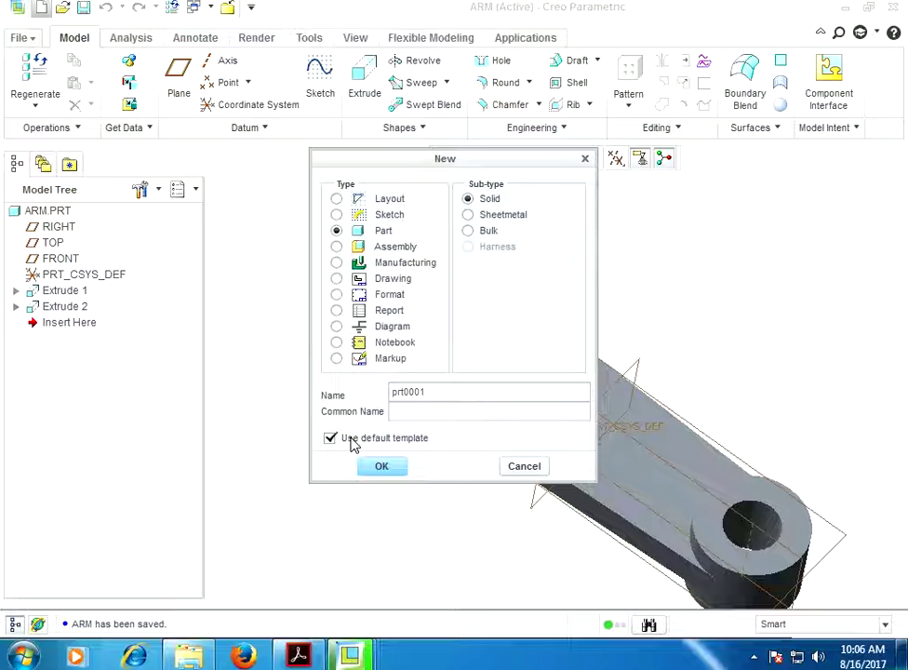
double_click(436, 390)
click(300, 657)
scroll(354, 451, down, 3)
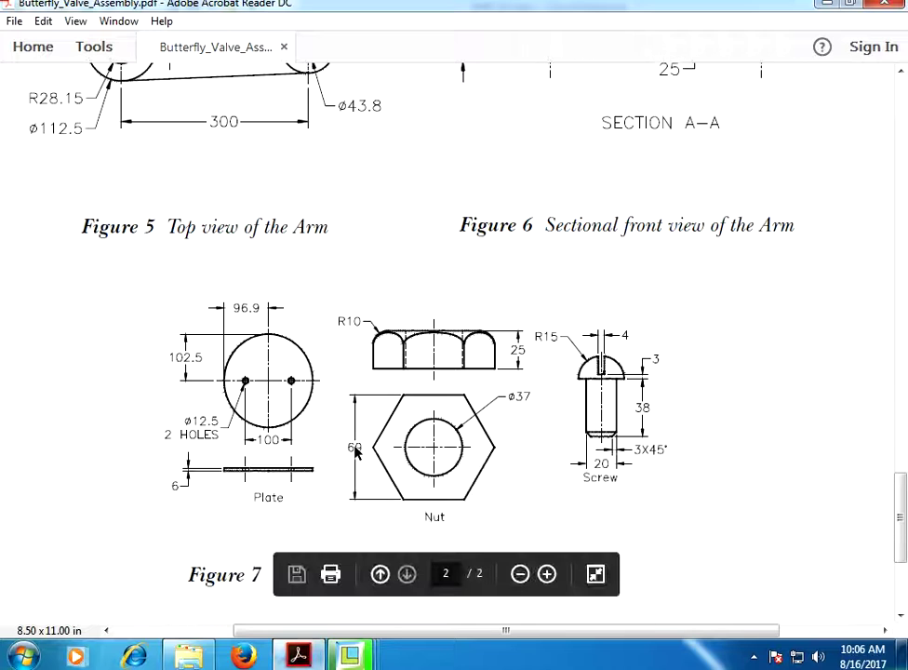
Review the Figure 7 plate drawing in the PDF, then return to Creo's New dialog
scroll(268, 516, down, 2)
scroll(270, 510, up, 3)
scroll(274, 514, up, 3)
scroll(277, 512, down, 4)
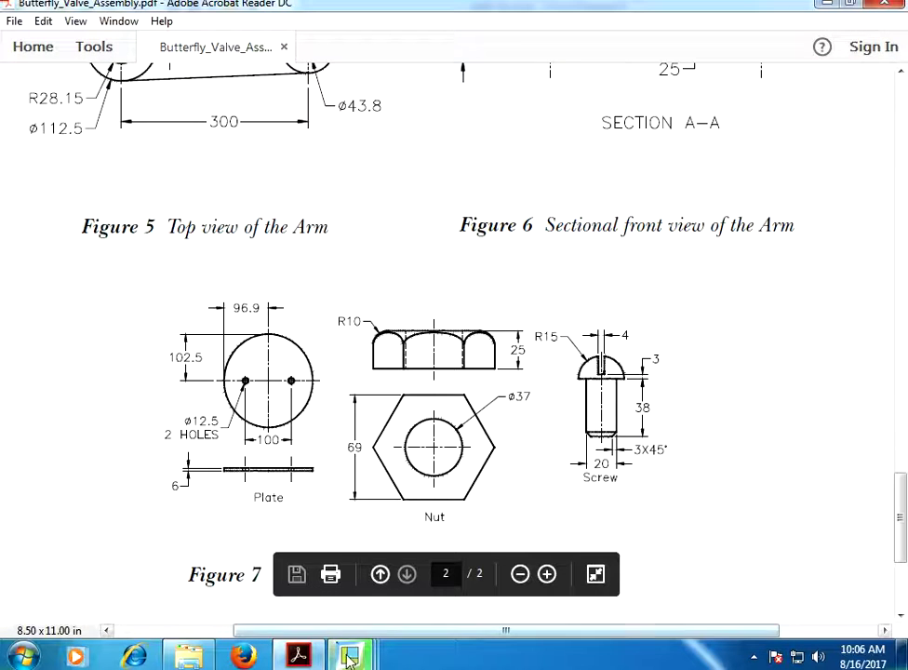
mouse_move(349, 656)
click(618, 551)
click(471, 392)
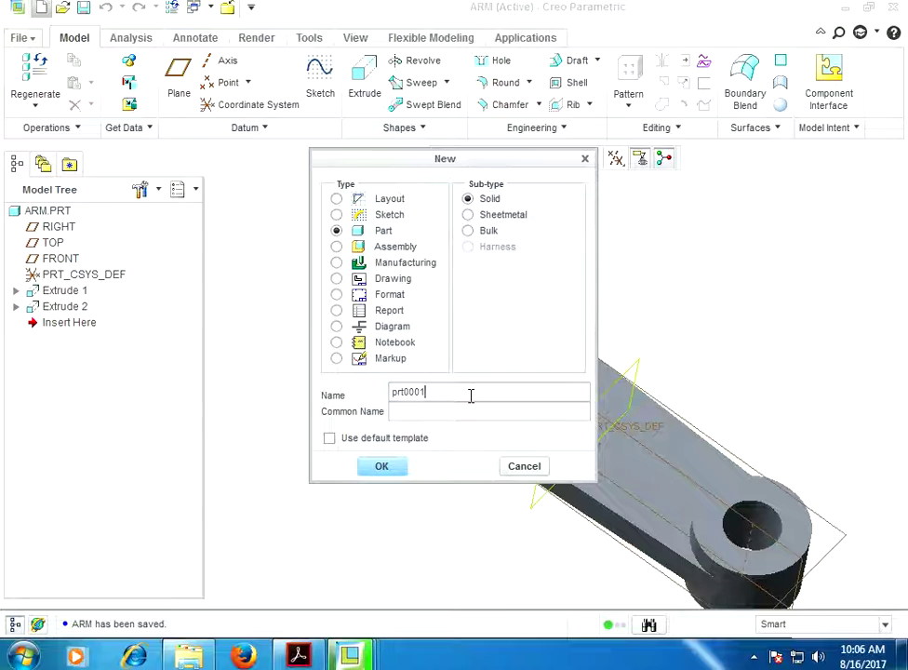
Create the new part 'plate' using the mmns_part_solid template
text(plate)
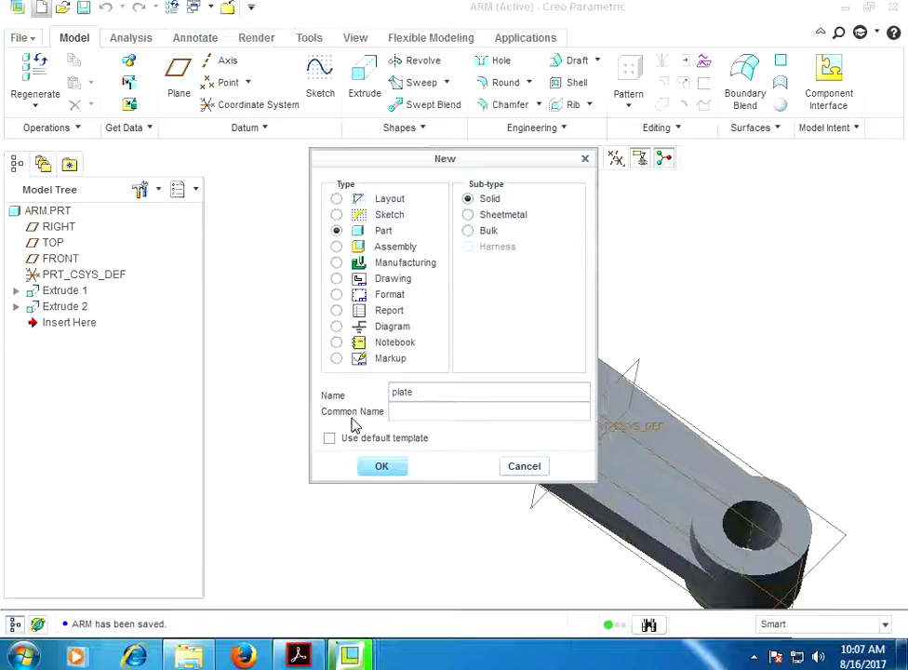
click(382, 465)
scroll(400, 256, down, 1)
click(361, 474)
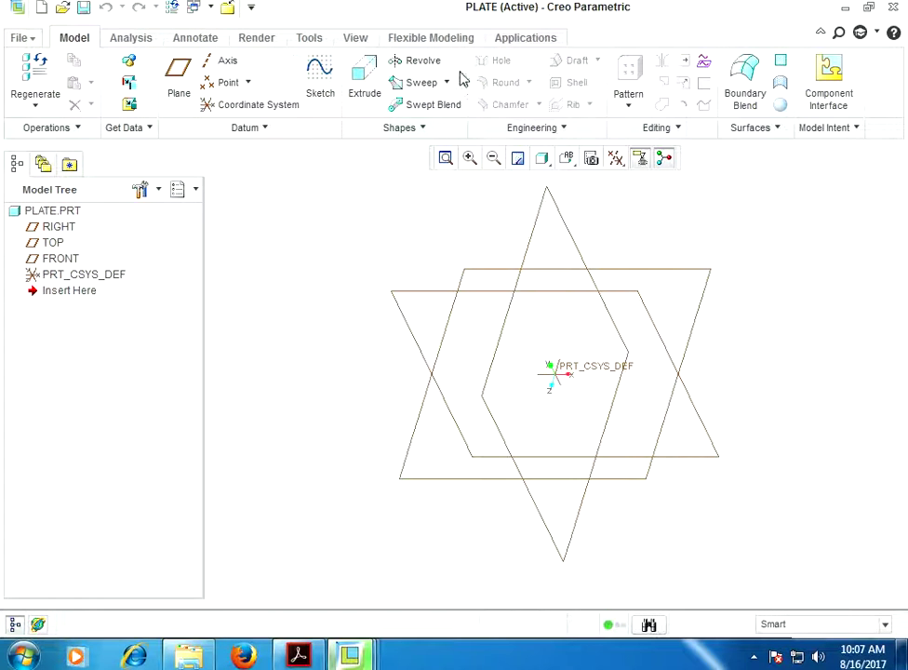
Begin an extrusion sketch on the TOP plane, checking the plate drawing for reference
click(363, 81)
click(48, 243)
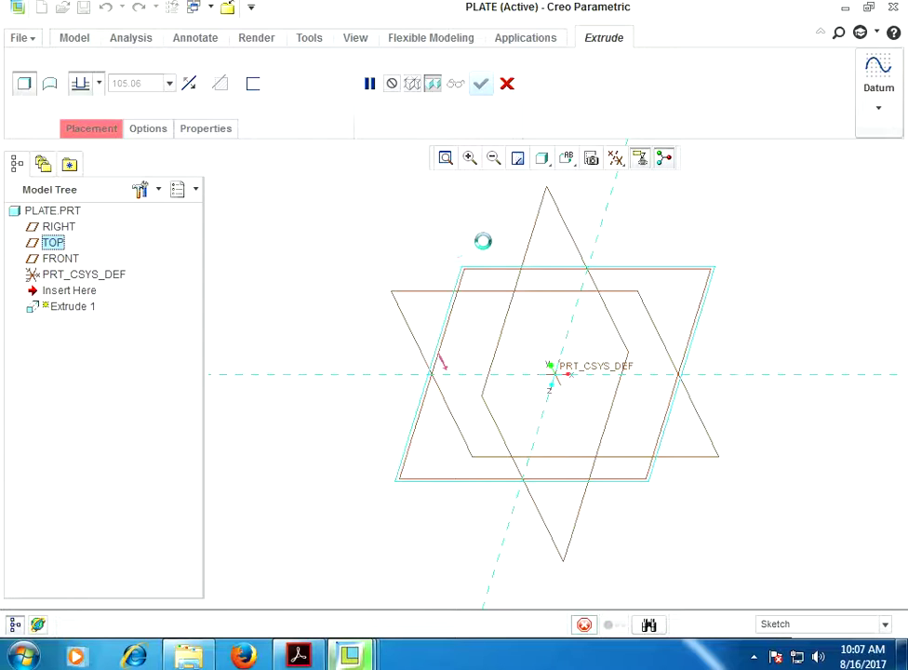
click(315, 659)
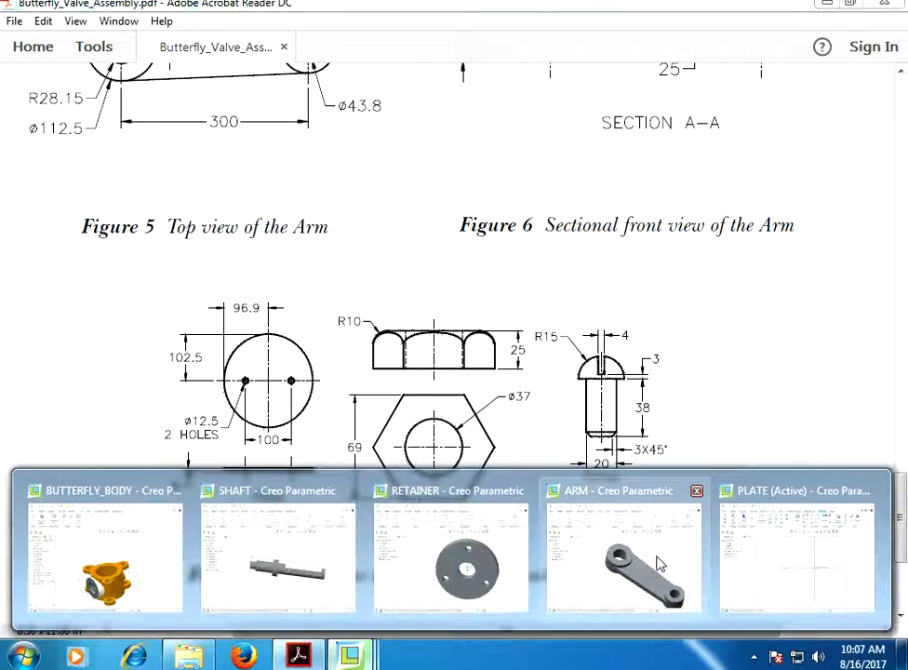
click(755, 560)
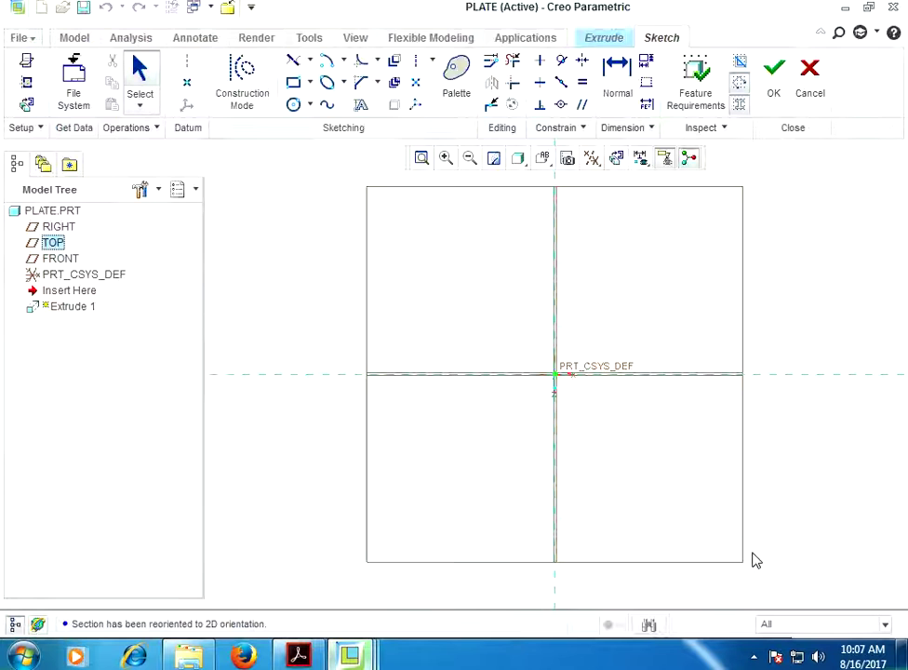
Draw a trial circle on the horizontal reference, delete it, and bring up the ellipse types
click(329, 82)
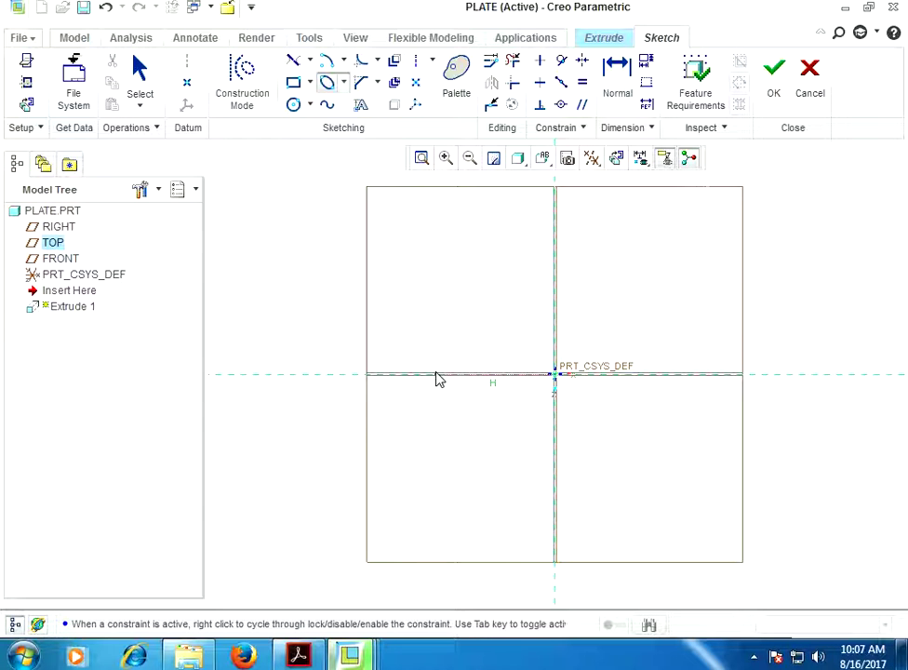
click(494, 374)
click(438, 381)
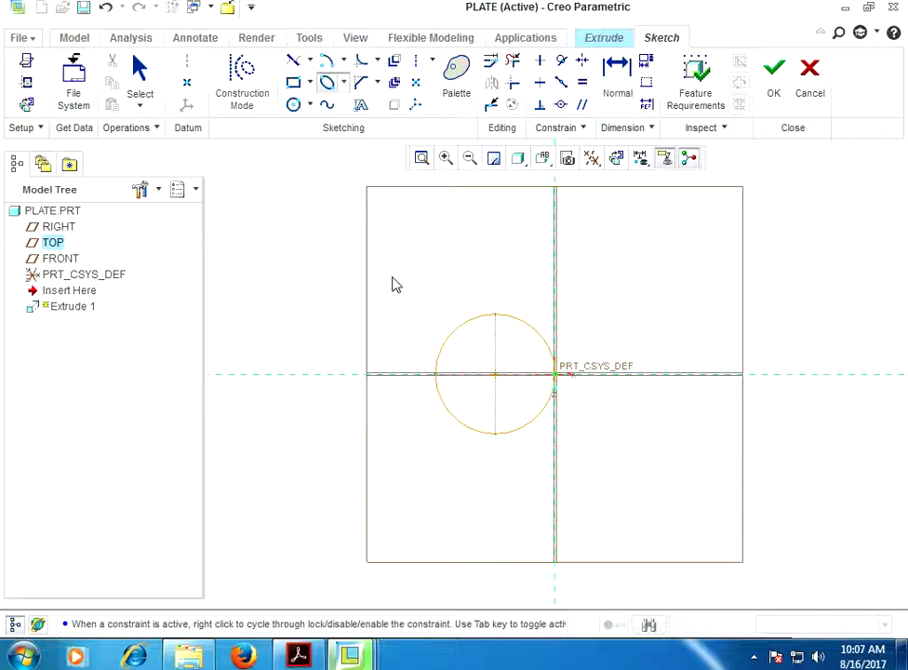
middle_click(480, 392)
scroll(502, 390, down, 3)
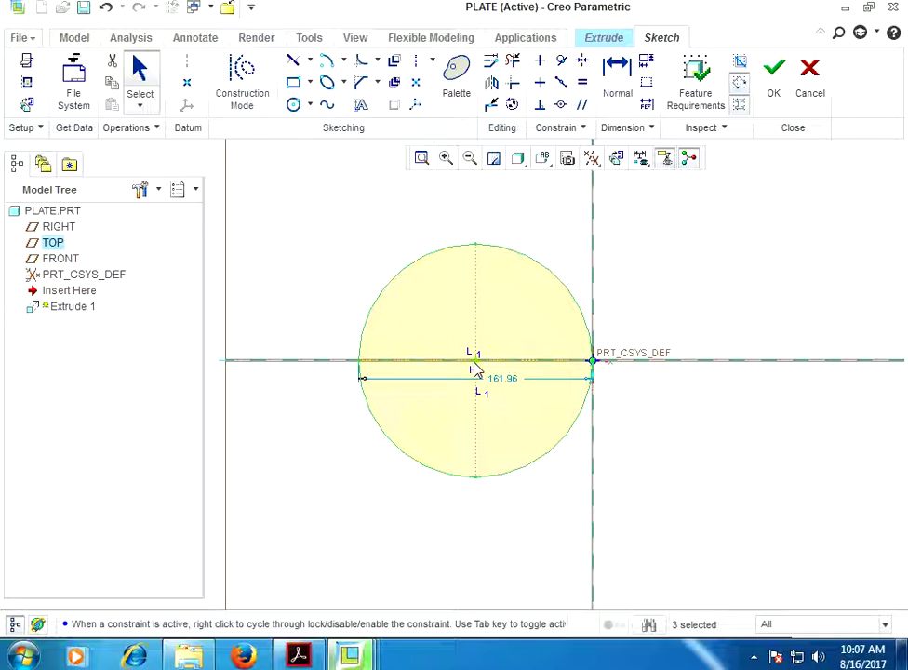
scroll(473, 361, down, 3)
scroll(477, 367, up, 3)
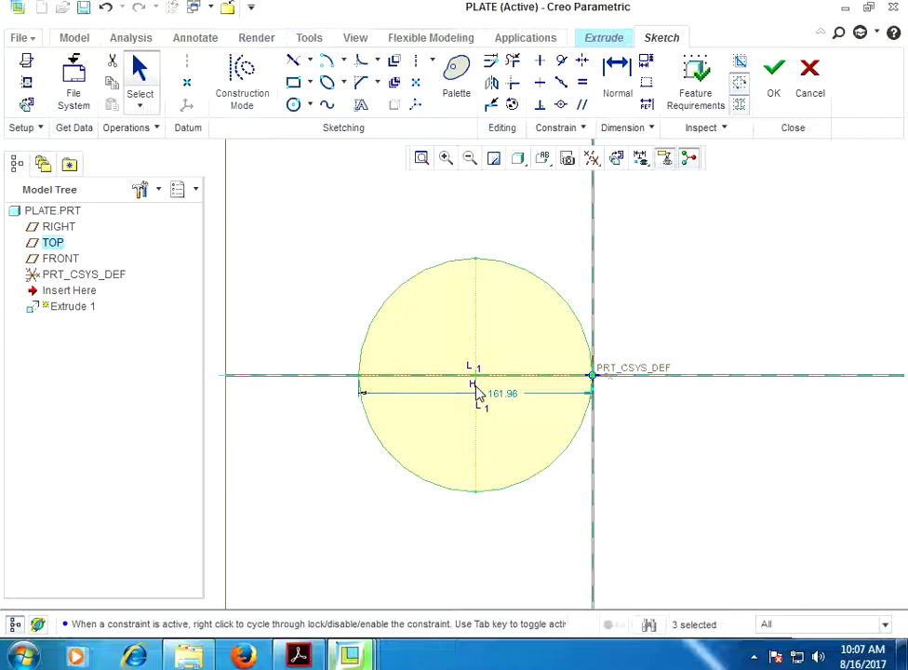
click(466, 260)
key(Delete)
click(342, 83)
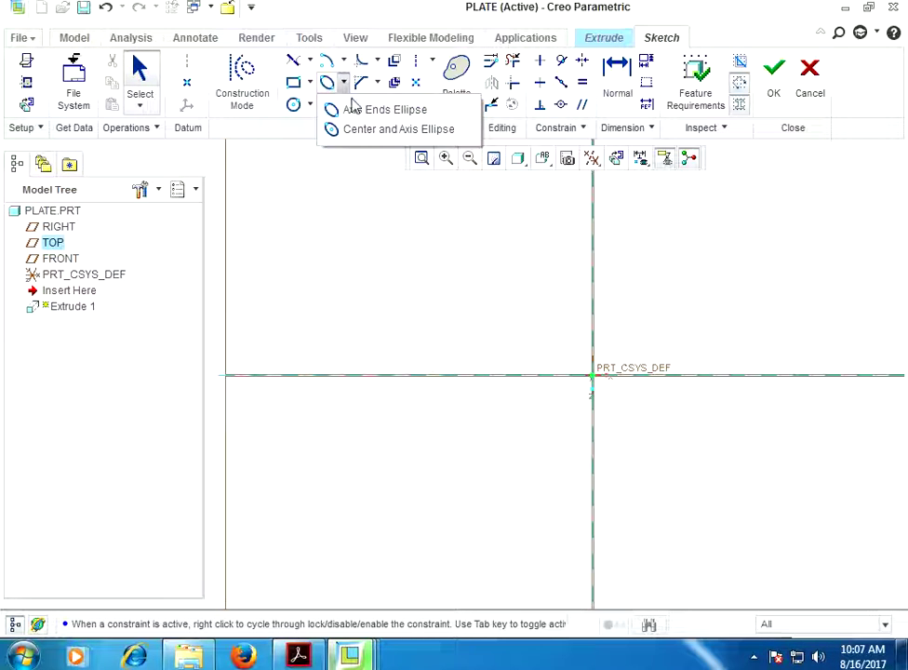
Draw an ellipse with its axis ends on the horizontal reference
click(354, 111)
click(509, 375)
click(717, 378)
click(686, 319)
middle_click(683, 272)
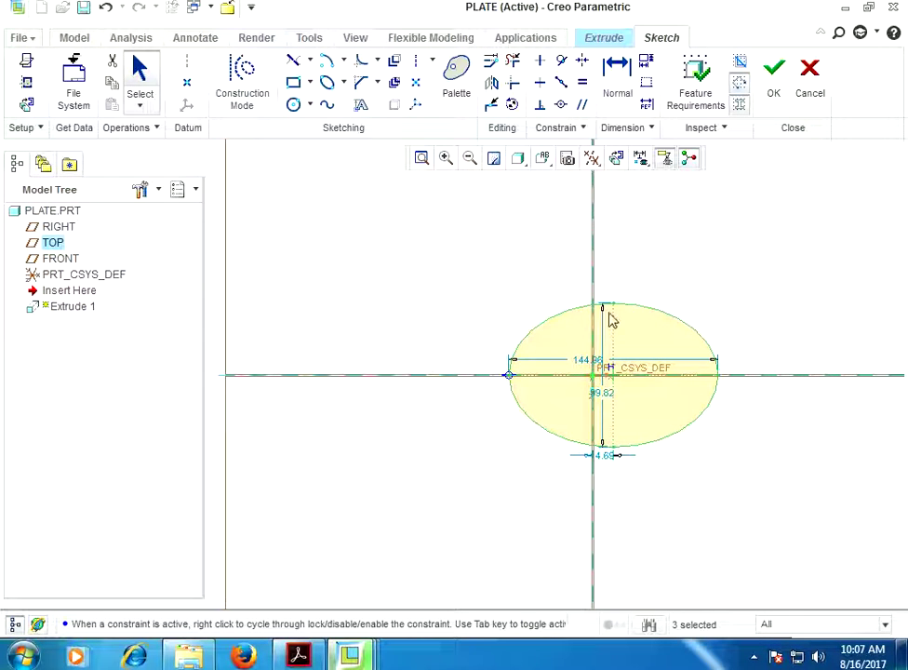
Set the ellipse dimensions to 96.90 wide and 102.50 tall
double_click(582, 363)
text(96.9)
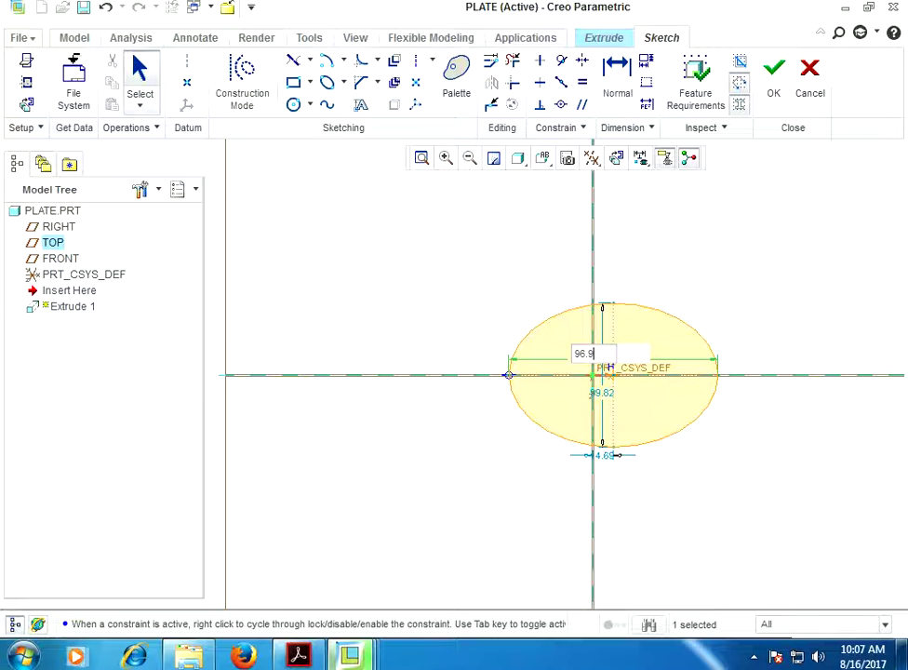
key(Return)
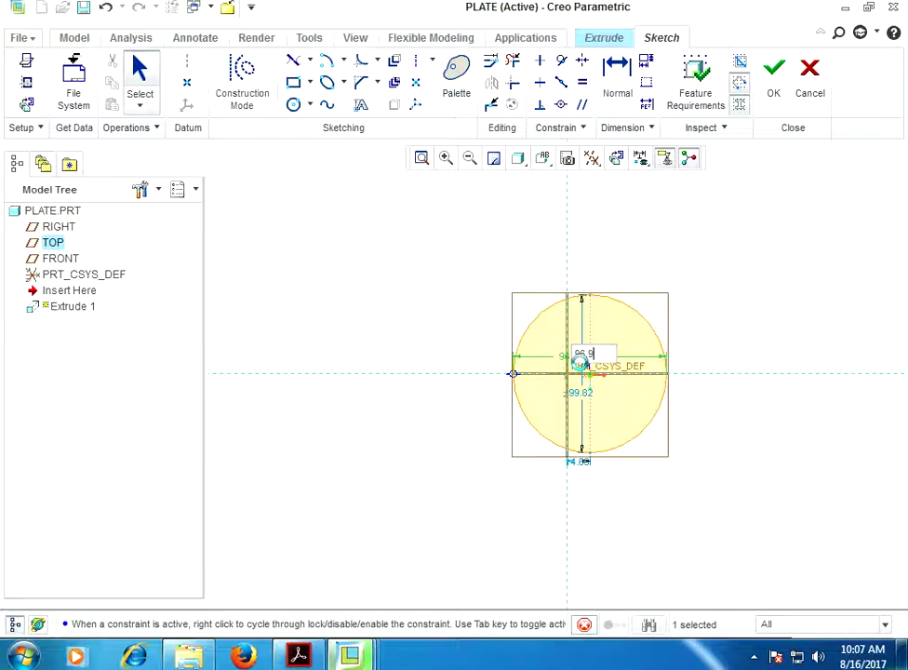
double_click(536, 416)
text(102)
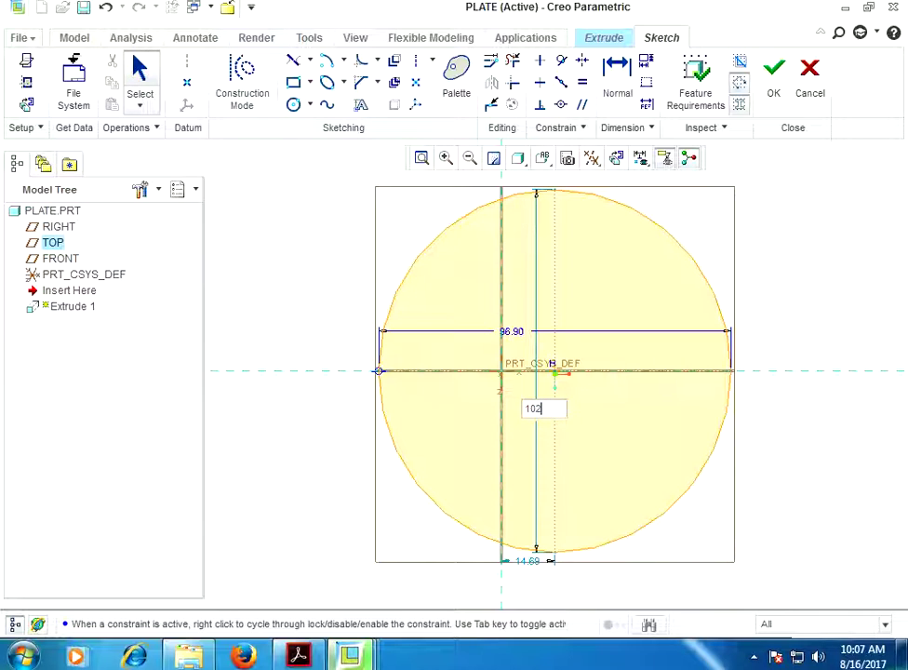
text(.5)
key(Return)
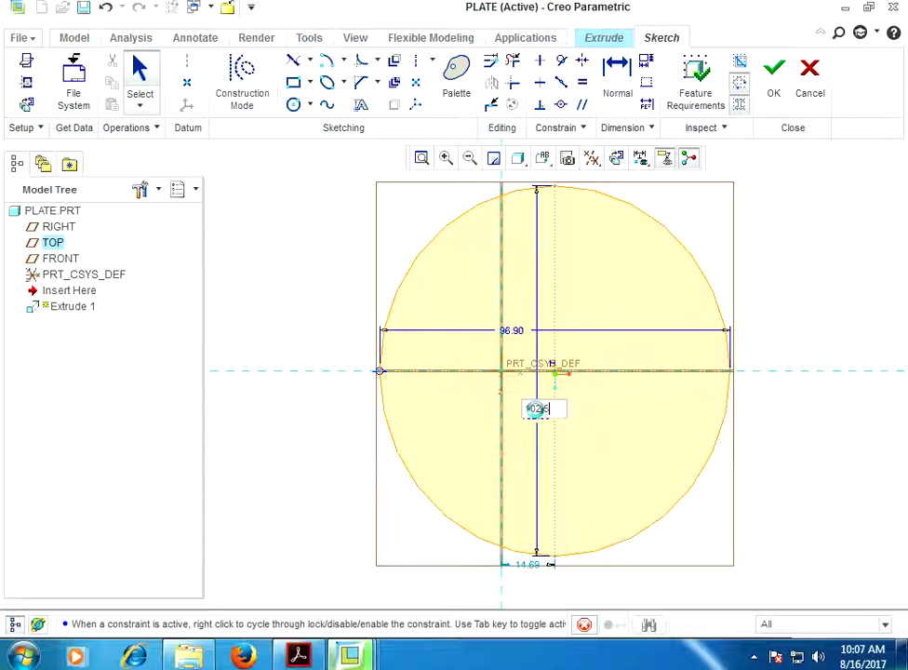
Shift the whole sketch left onto the vertical reference with Rotate Resize
scroll(445, 394, down, 2)
drag(397, 205, 676, 513)
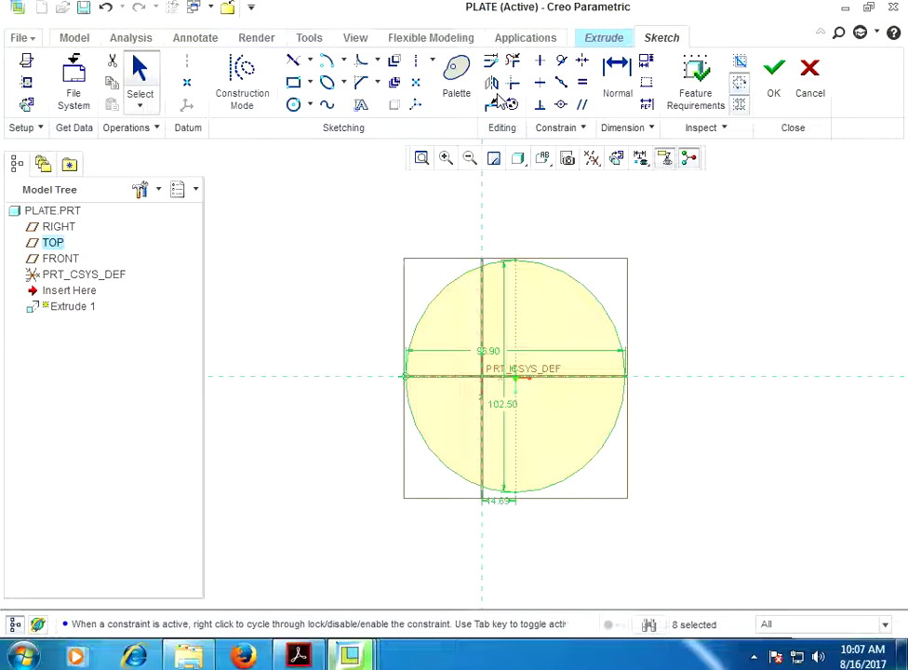
click(510, 104)
drag(516, 376, 482, 379)
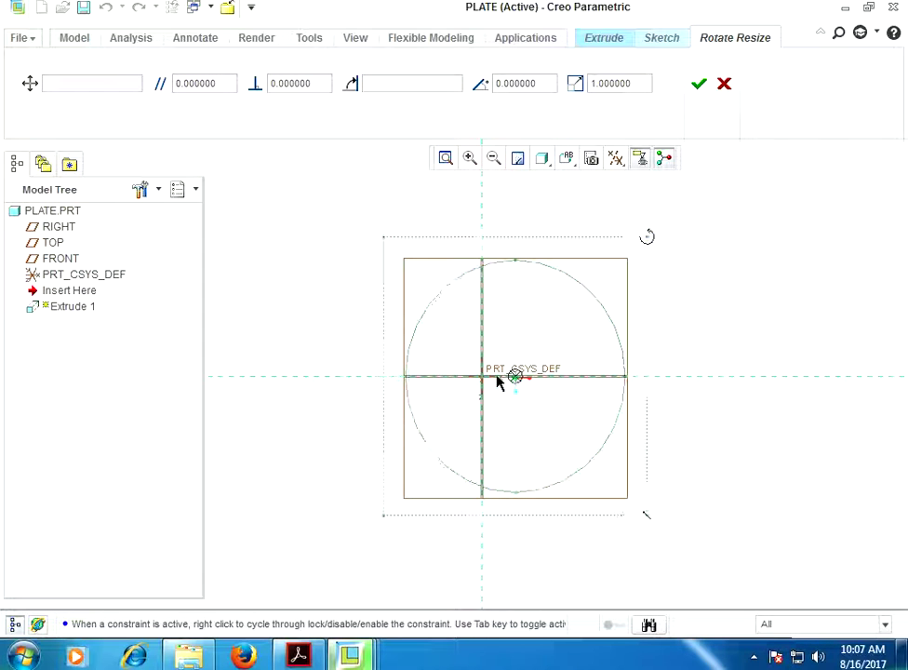
click(700, 86)
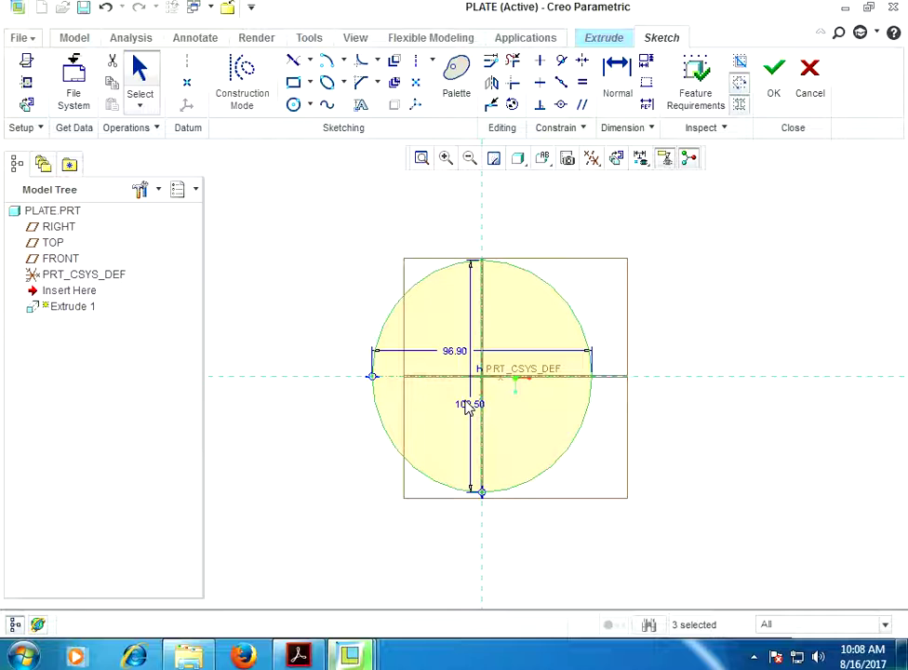
Move the 102.50 and 96.90 dimensions outside the outline, then view the plate drawing
drag(470, 404, 295, 382)
drag(463, 354, 446, 199)
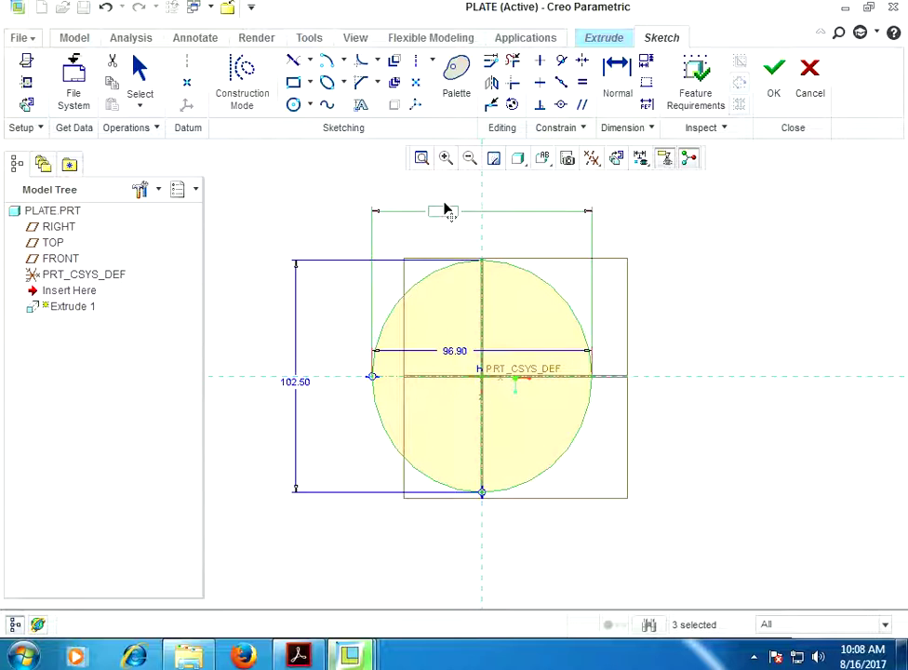
click(291, 108)
click(313, 654)
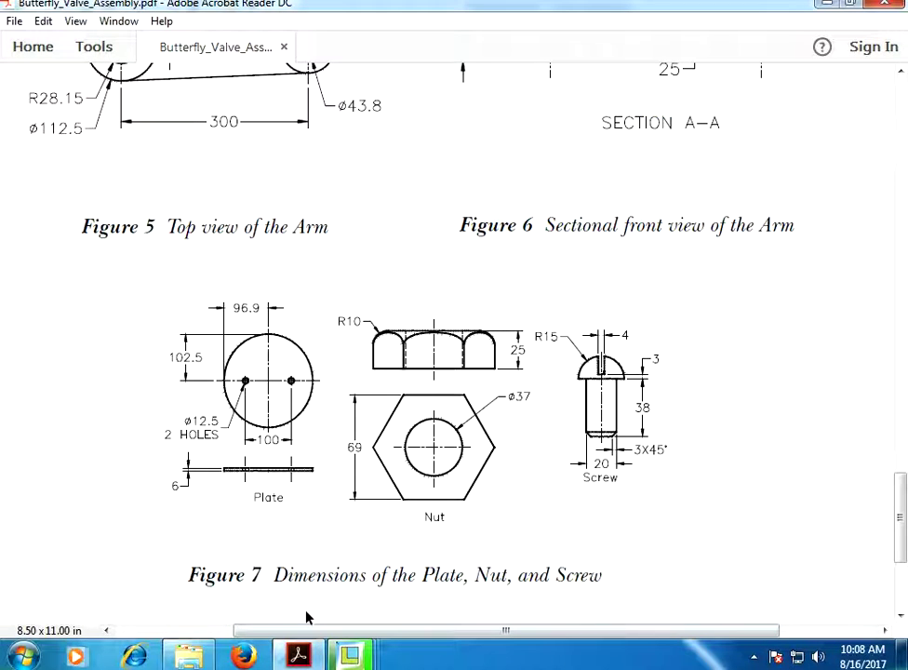
mouse_move(350, 656)
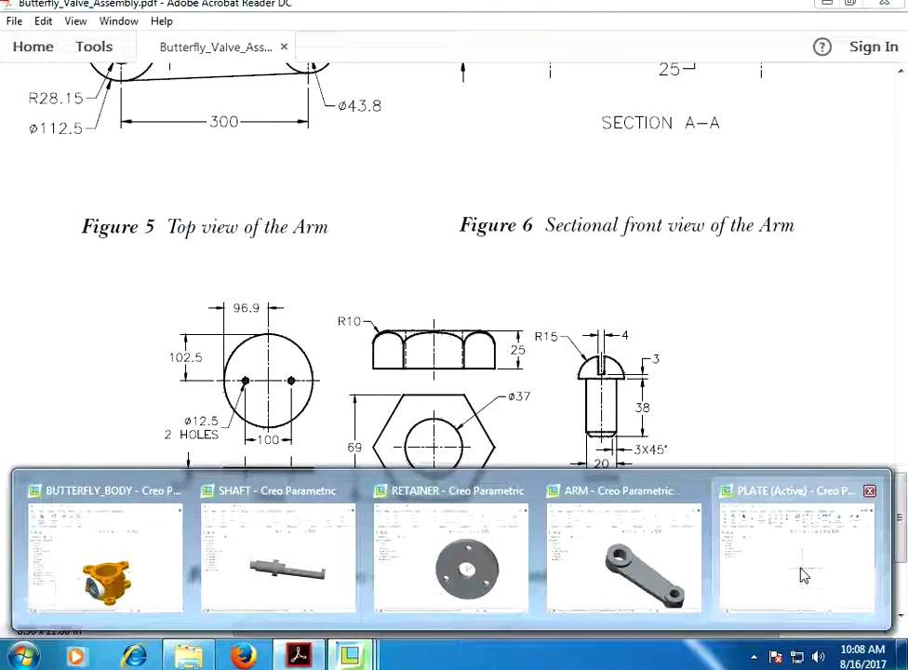
Give the hole a 12.5 diameter, trying then undoing a 50 distance from centre
click(804, 576)
scroll(440, 389, down, 2)
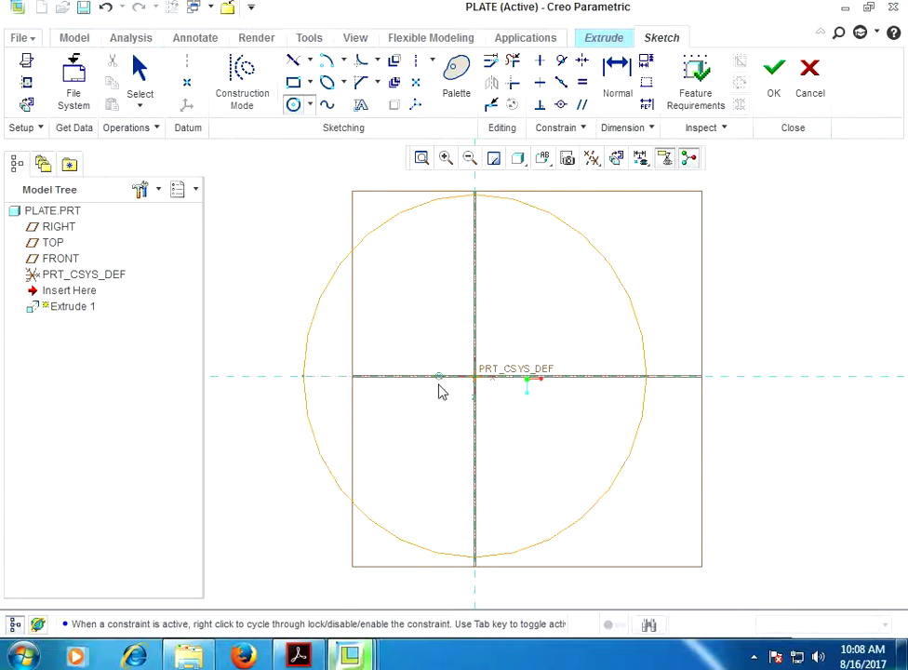
middle_click(405, 350)
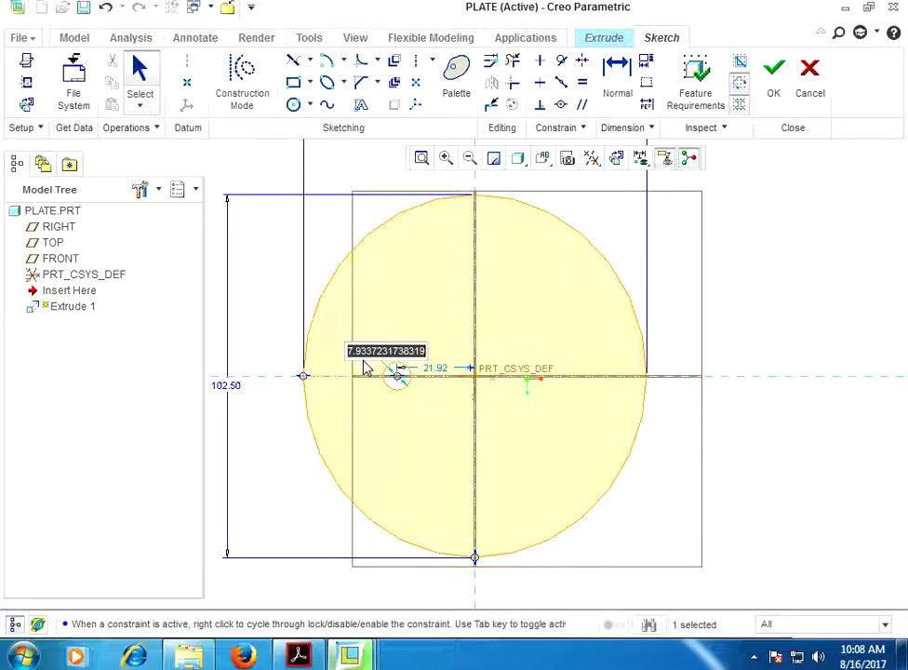
text(12.5)
key(Return)
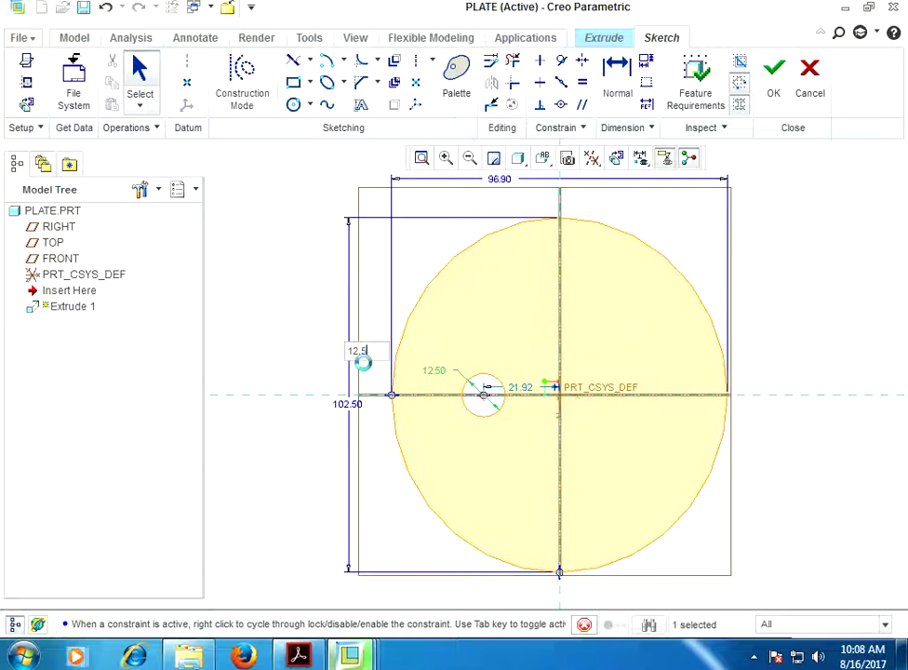
double_click(535, 383)
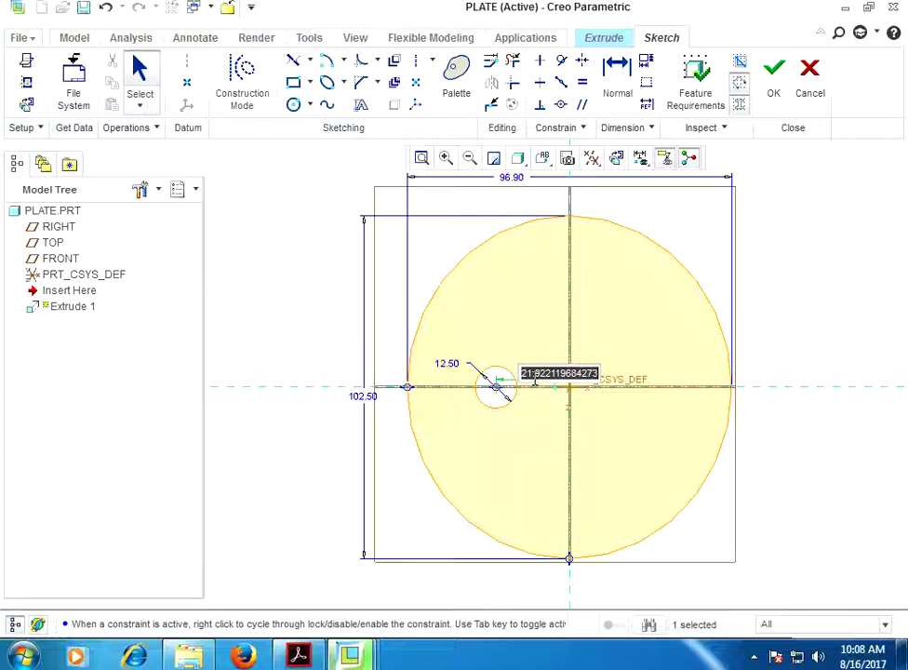
text(50)
key(Return)
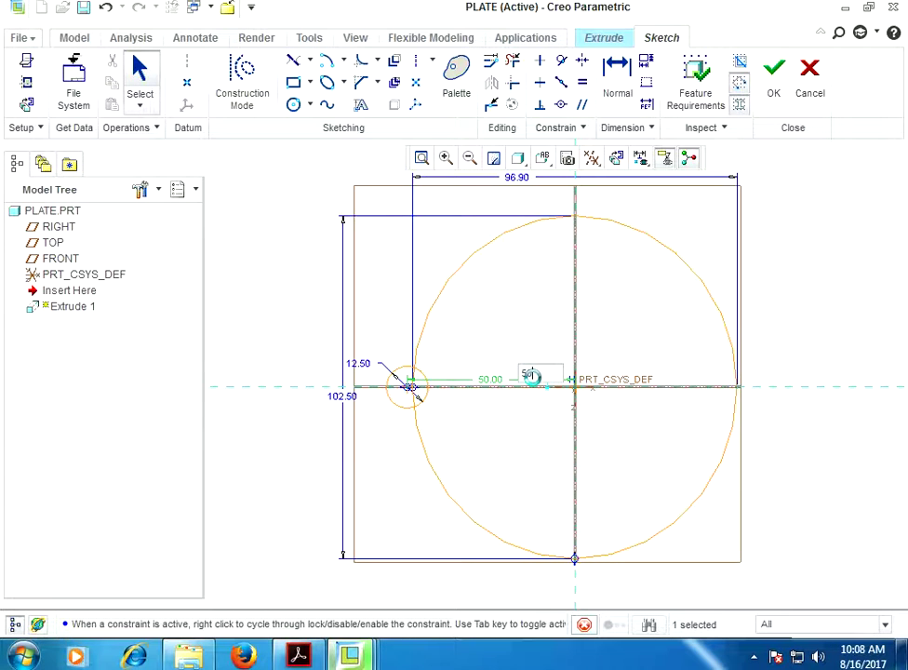
key(ctrl+z)
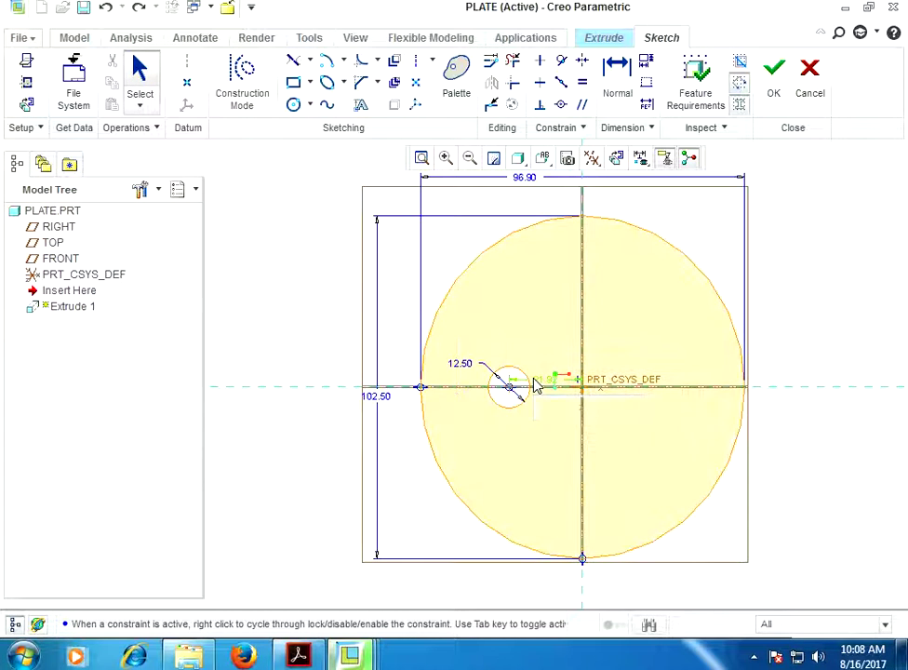
Swap the outline sizes to 96.9 tall and 102.5 wide
double_click(375, 395)
text(96.9)
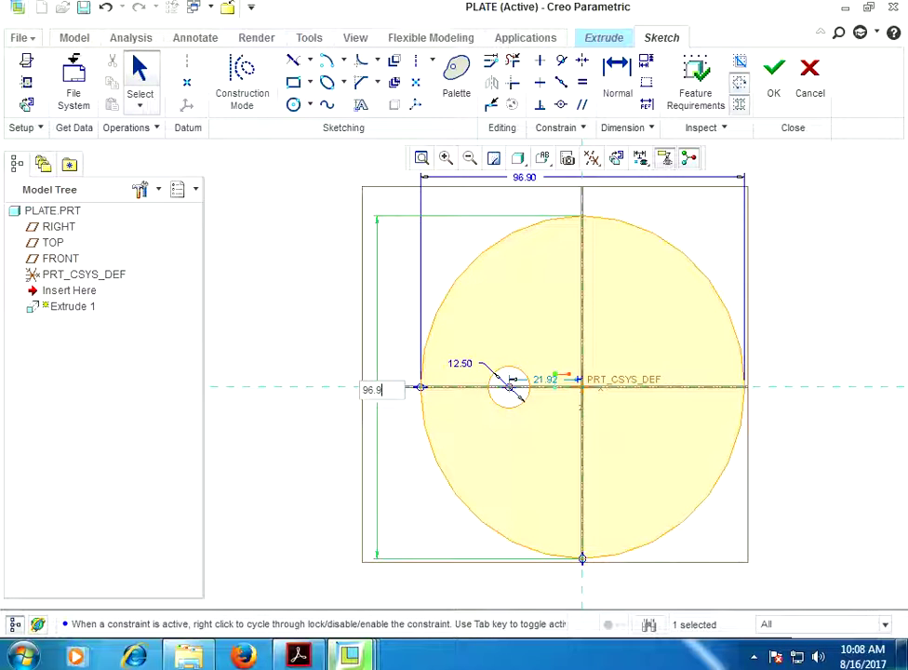
key(Return)
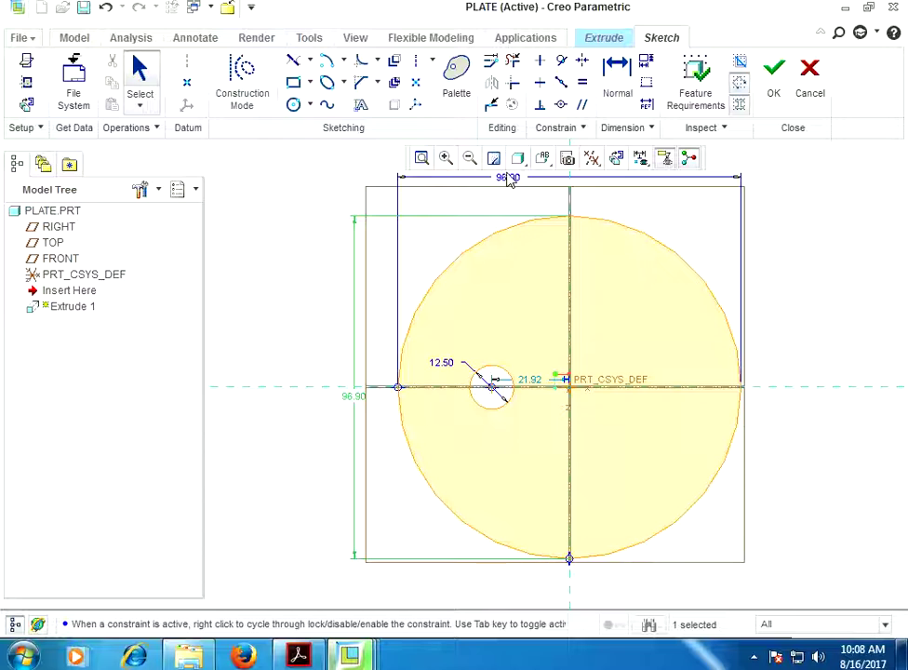
double_click(511, 179)
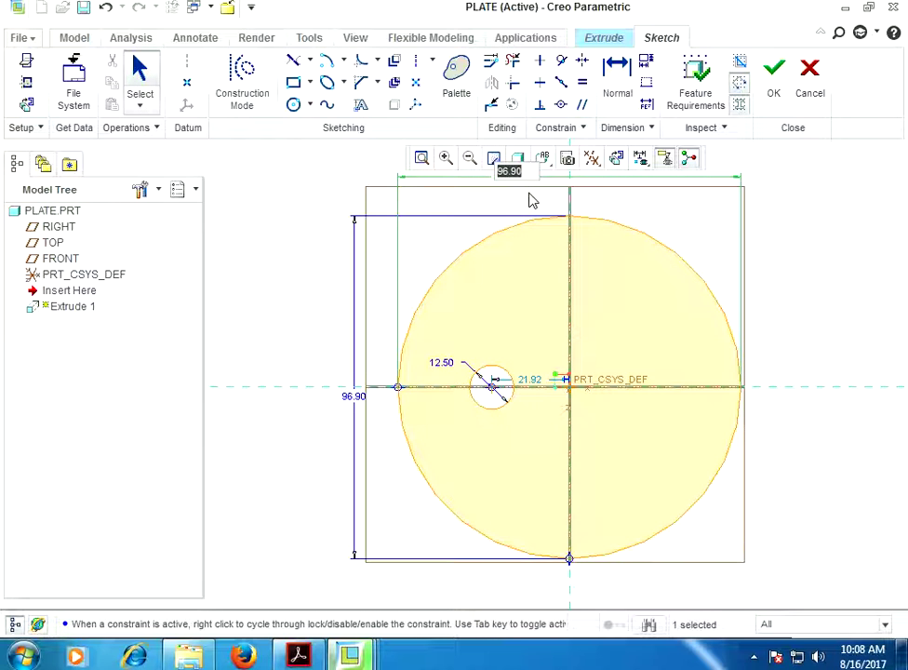
text(10)
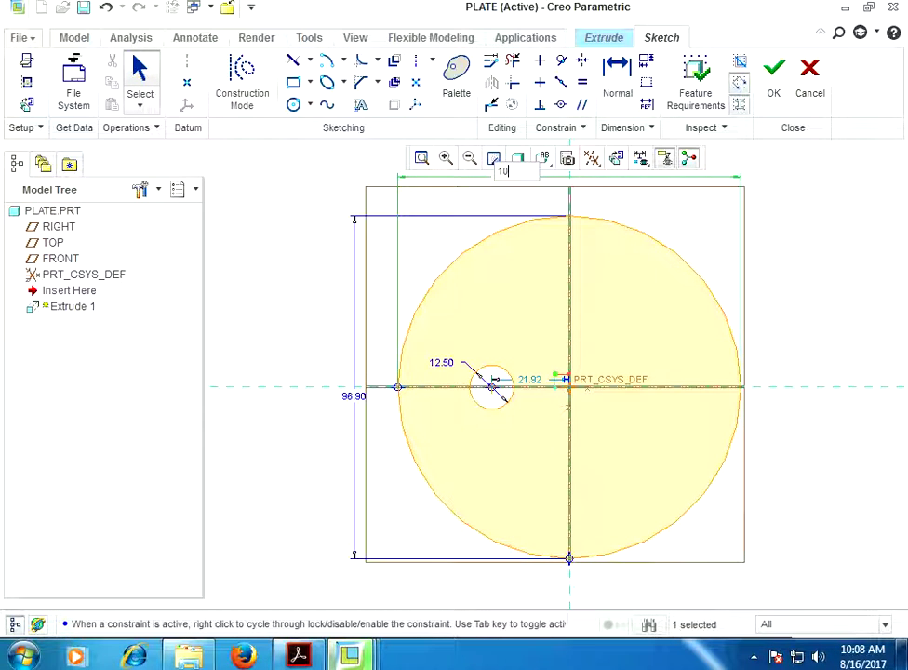
text(2.5)
key(Return)
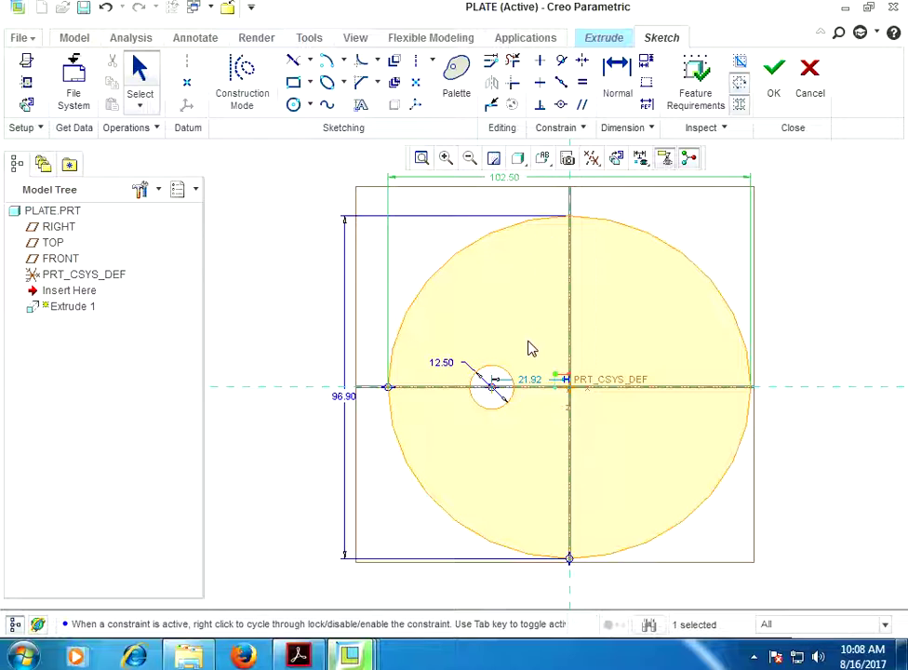
Retry a 50 hole distance, undo it, and bring up the PDF drawing
text(5)
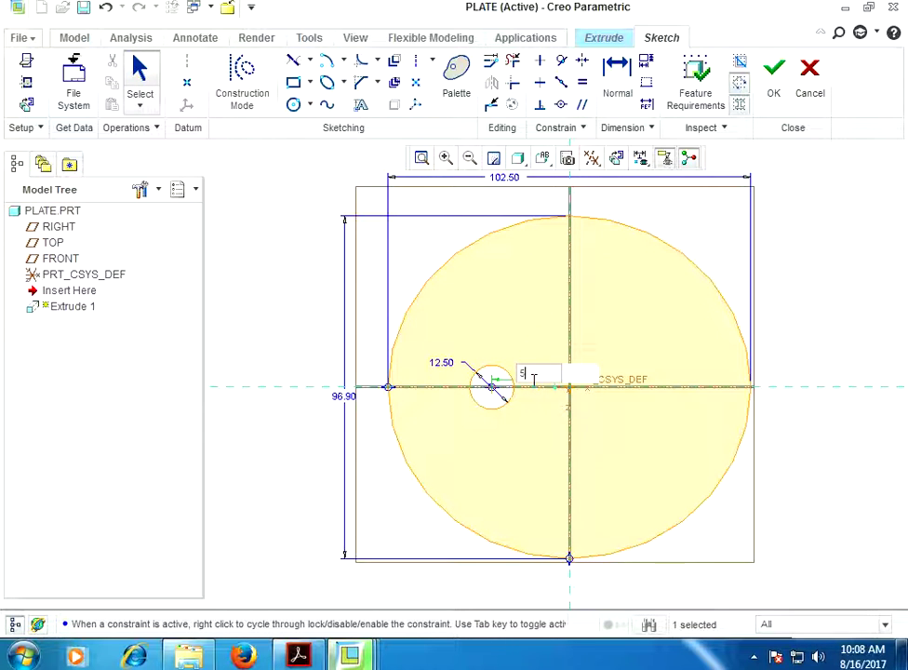
text(0)
key(Return)
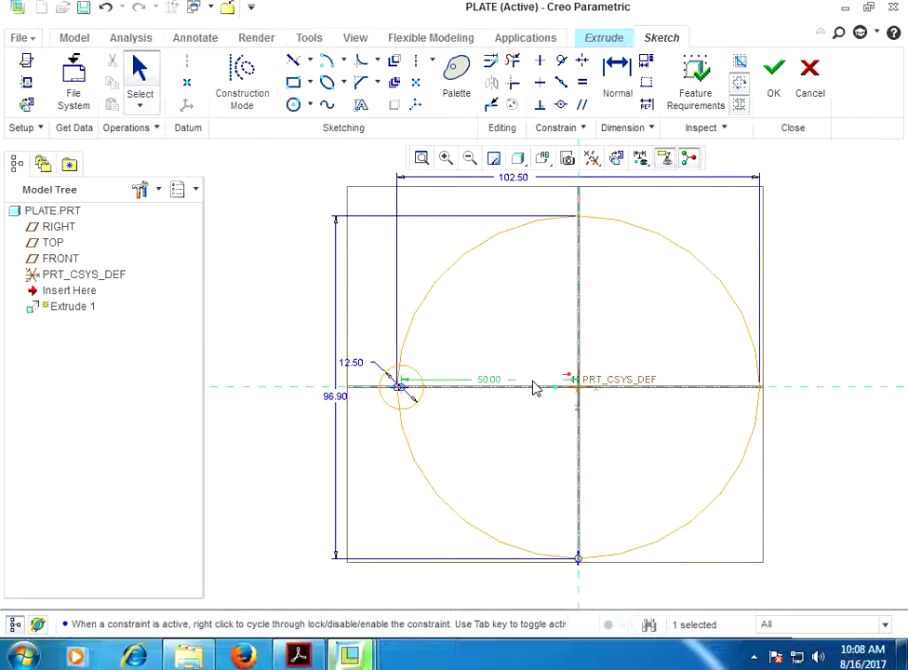
key(ctrl+z)
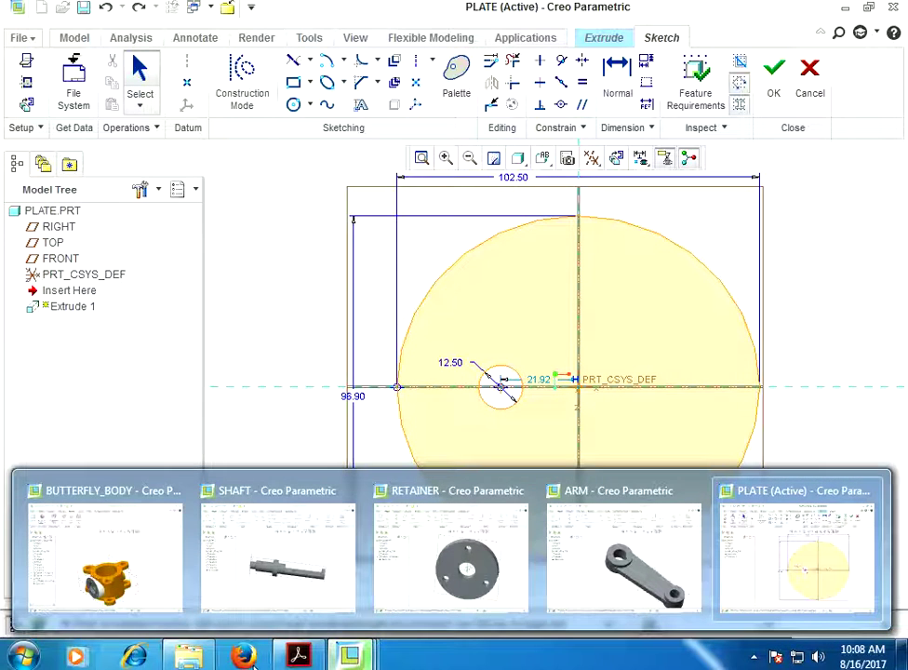
click(287, 659)
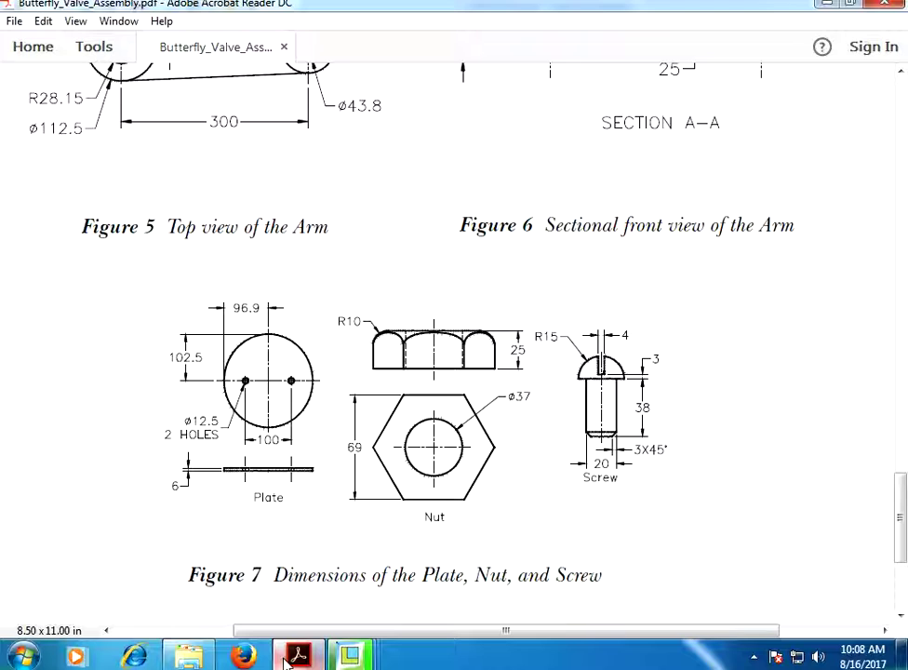
Recheck the plate drawing in Acrobat and return to the PLATE sketch
click(349, 657)
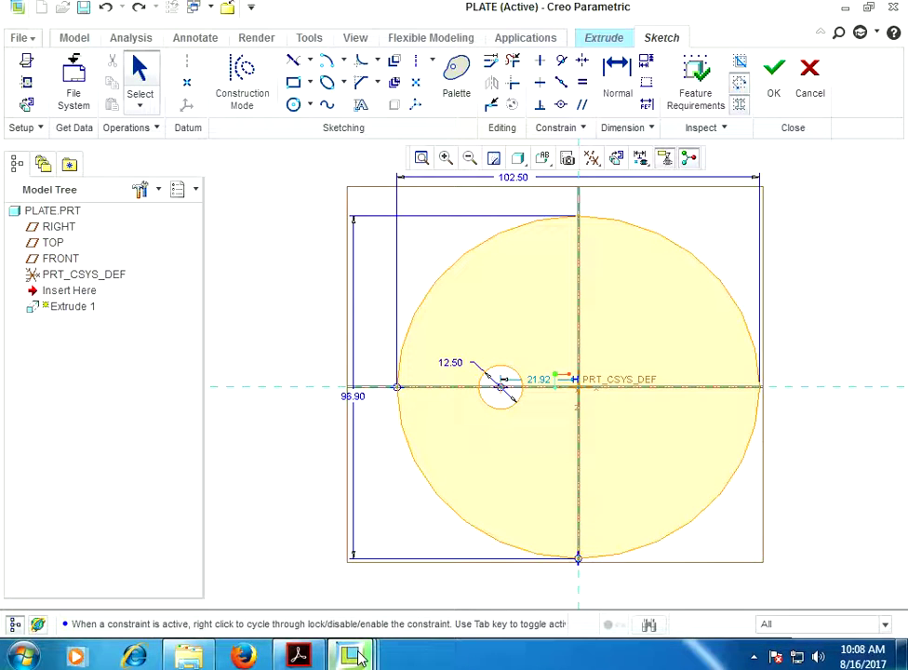
click(349, 657)
click(314, 659)
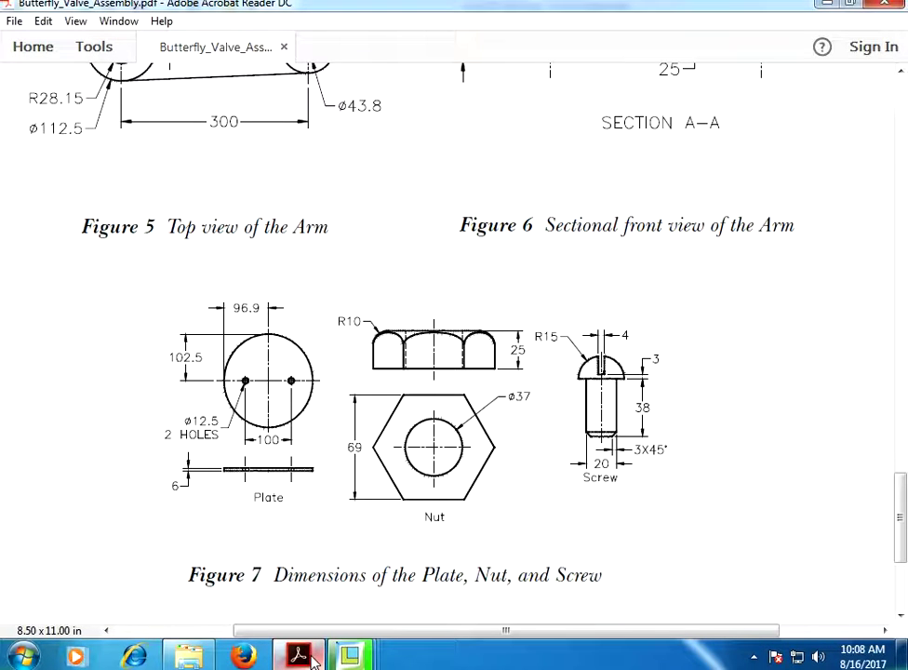
click(347, 657)
click(734, 568)
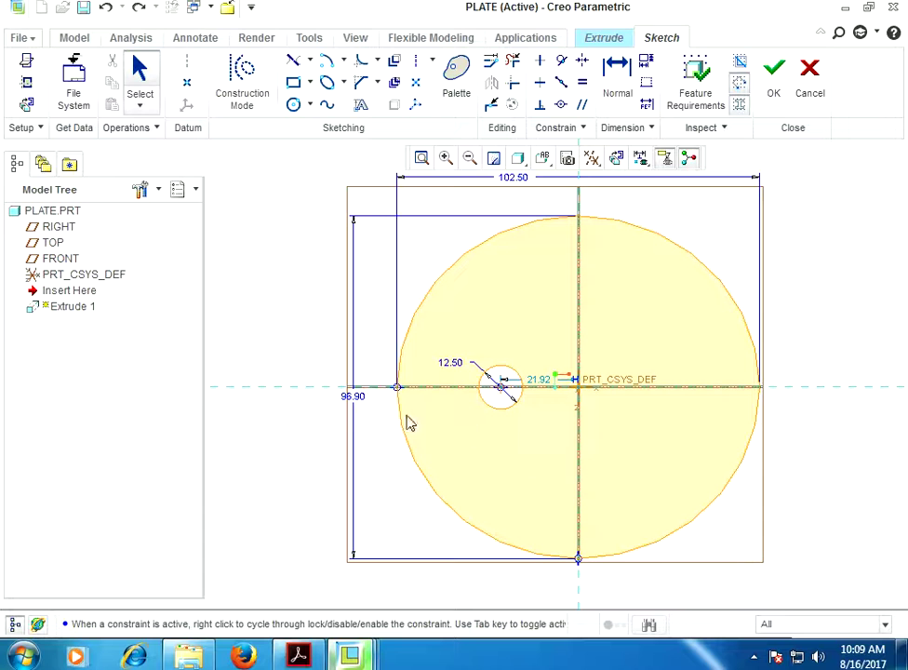
Double the outline to 205.00 tall (102.5*2) and 193.8 wide (96.9*2)
double_click(356, 403)
text(102.5*2)
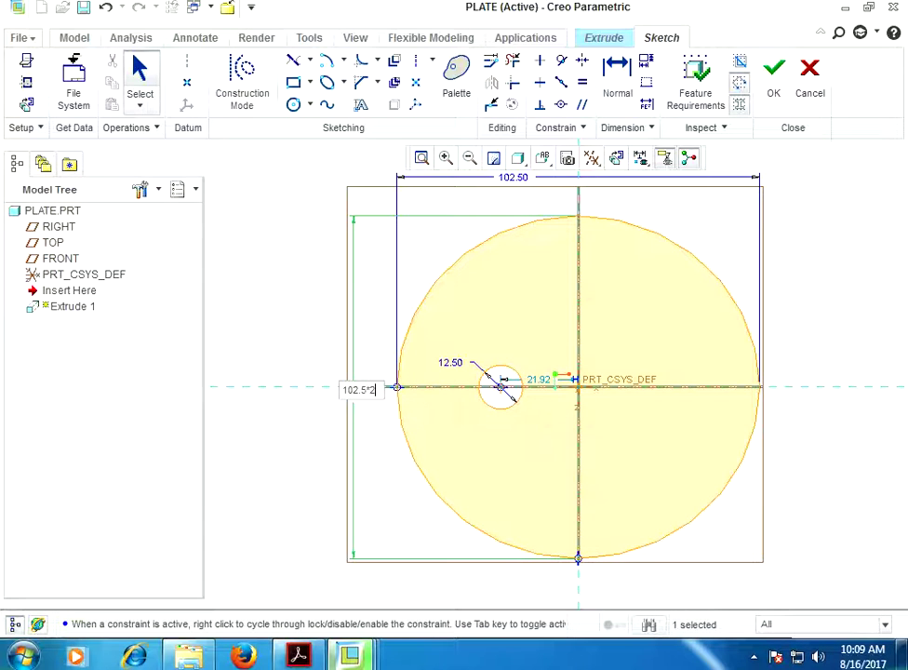
key(Return)
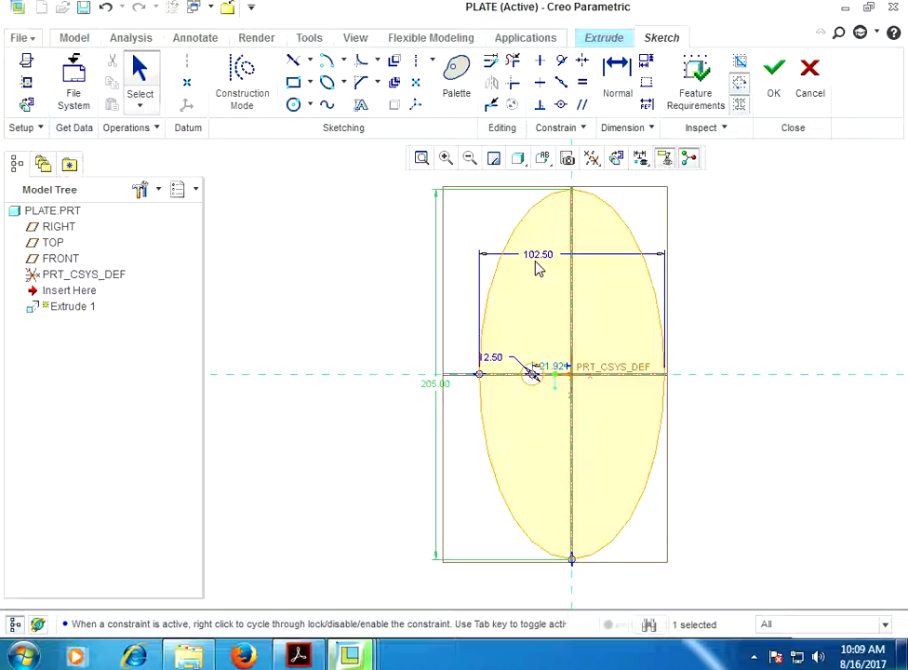
double_click(540, 259)
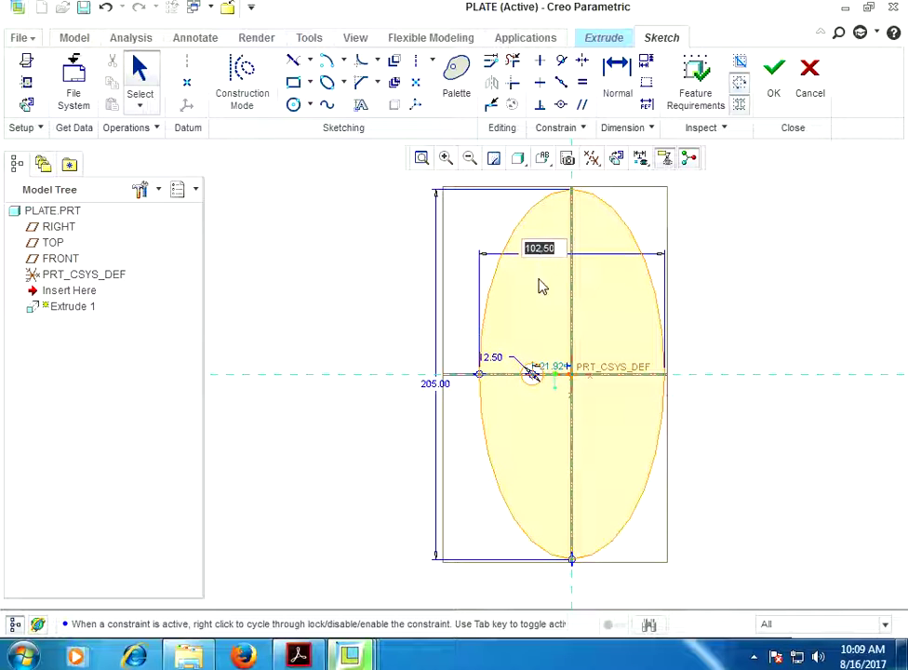
text(96)
text(2)
key(Return)
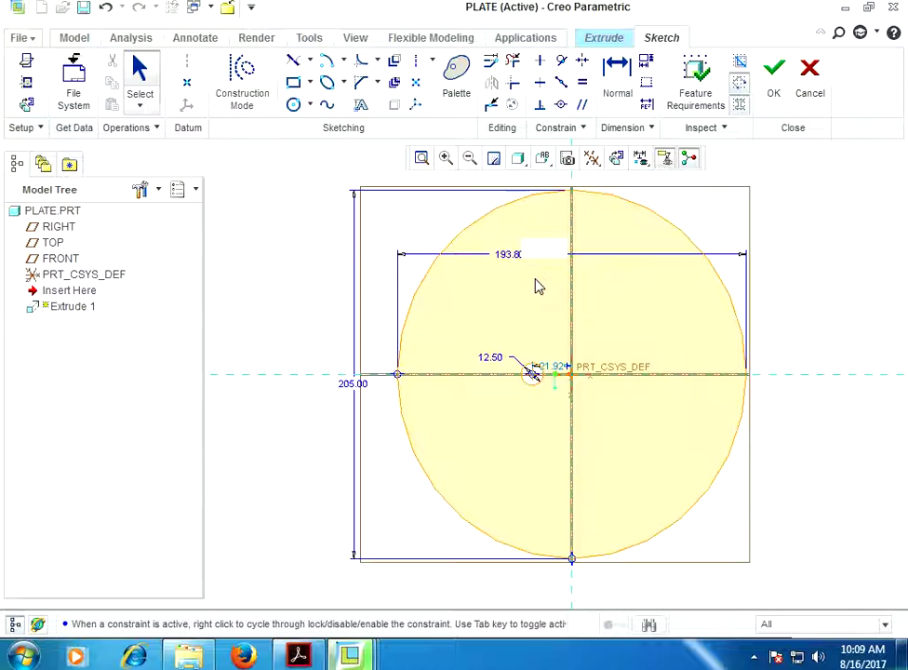